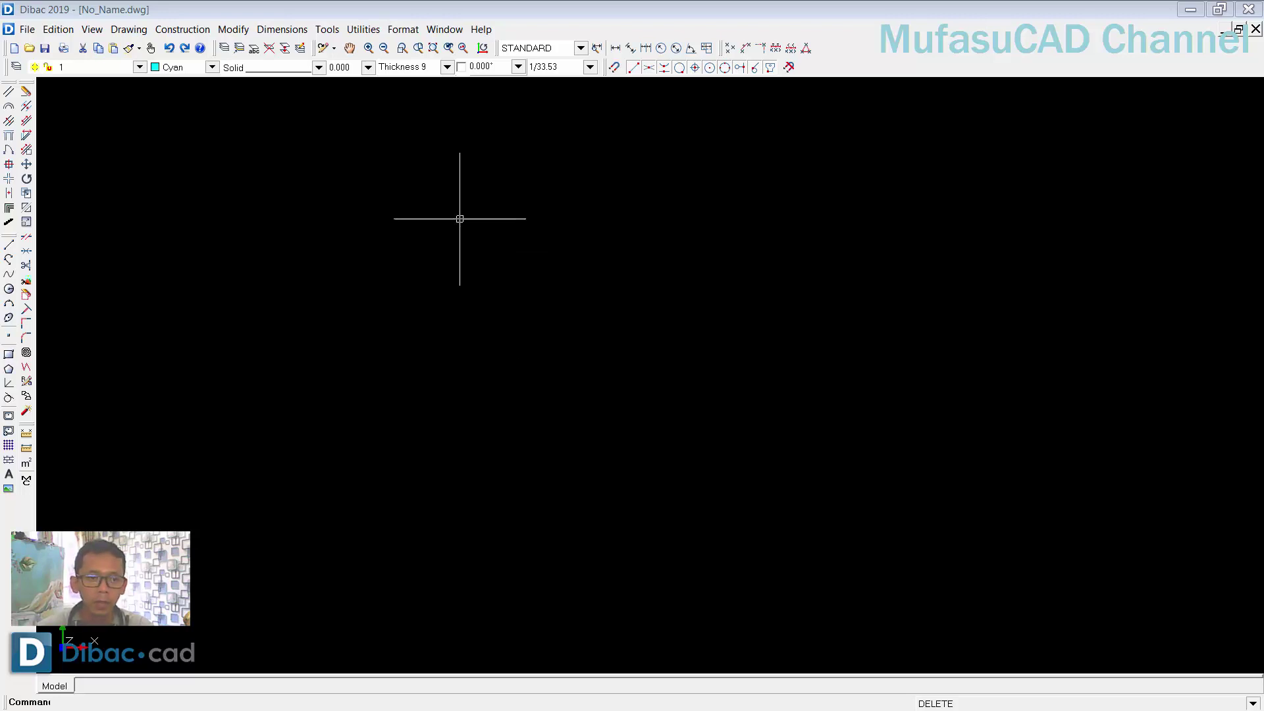
- Review the program preferences, keep drawing units in Meters, and apply them
click(328, 30)
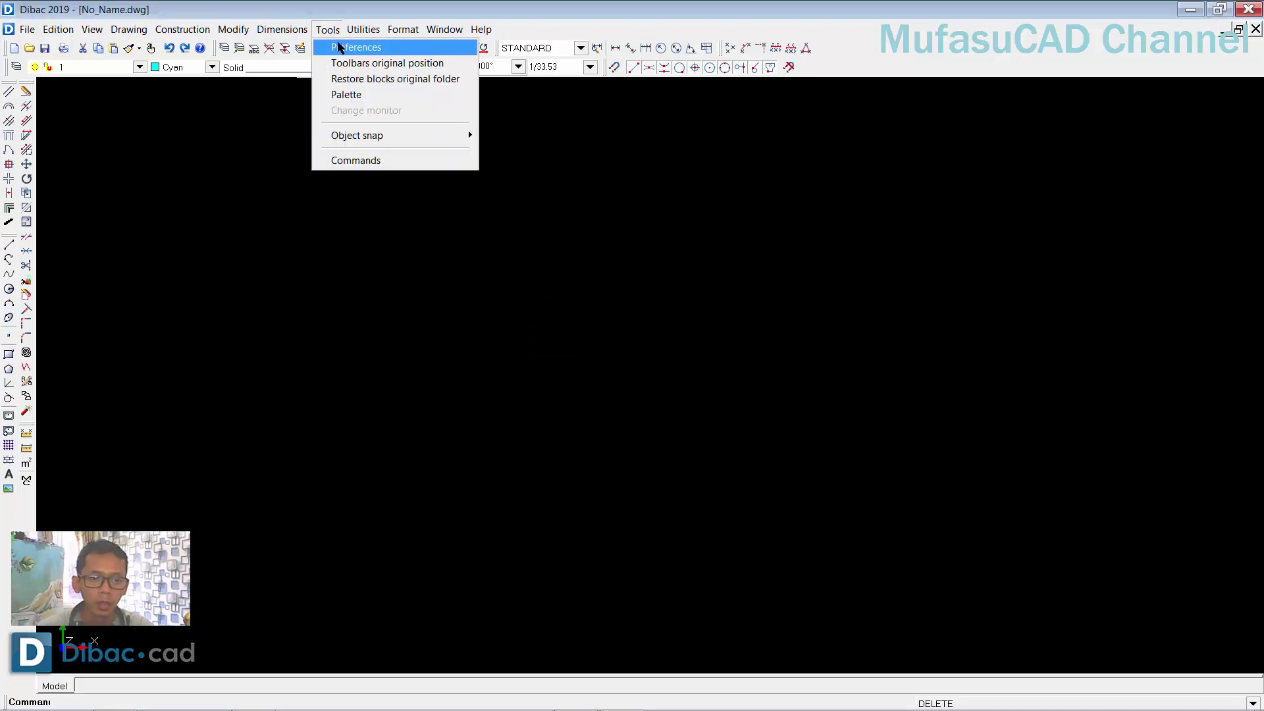
click(334, 47)
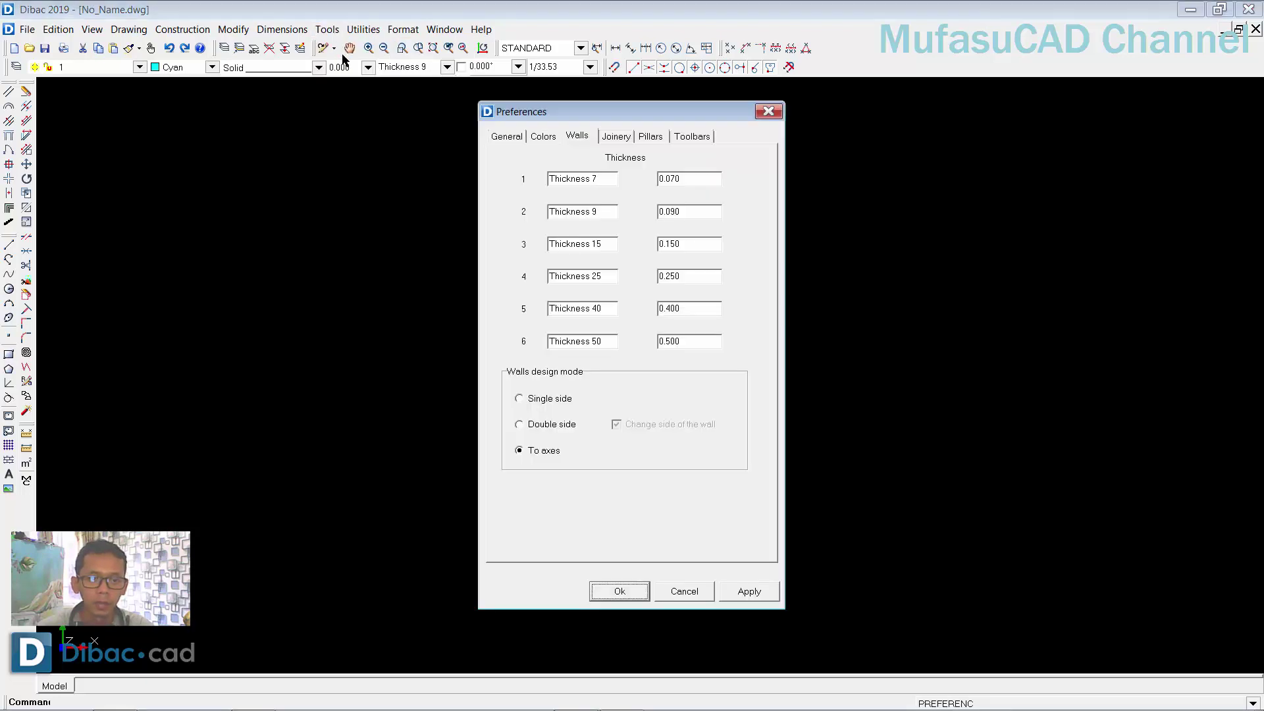
click(506, 138)
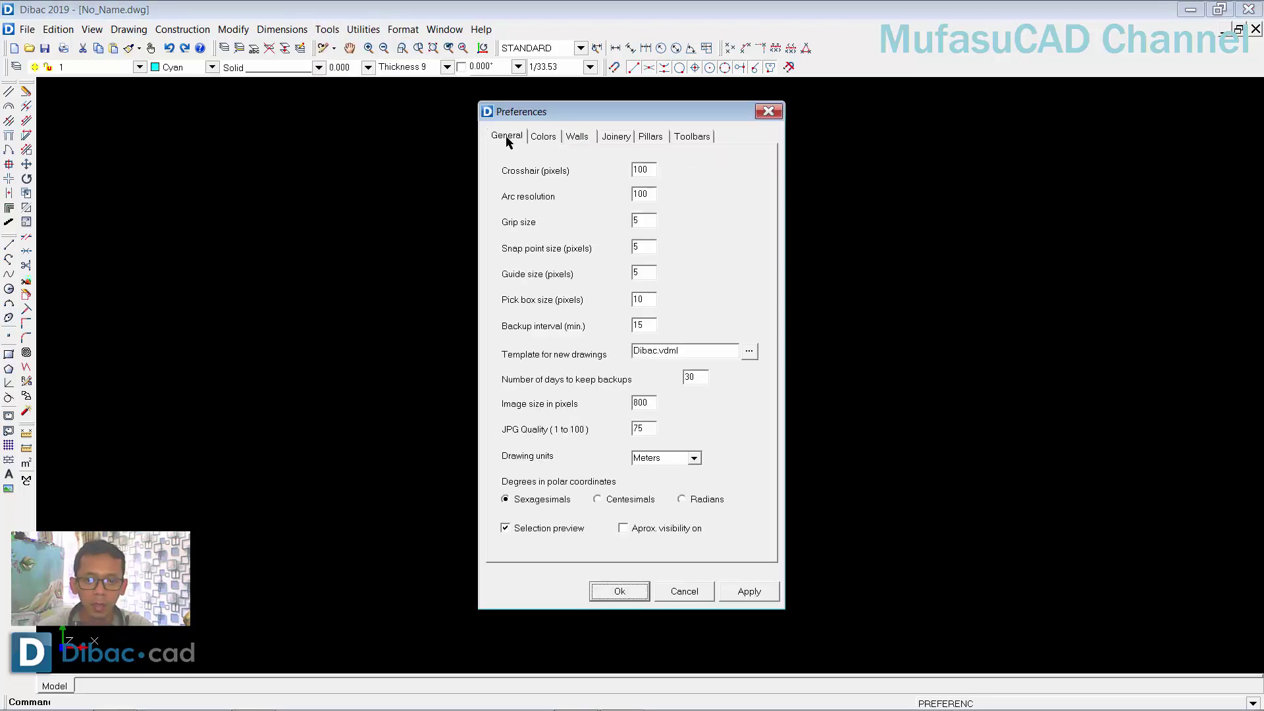
click(694, 459)
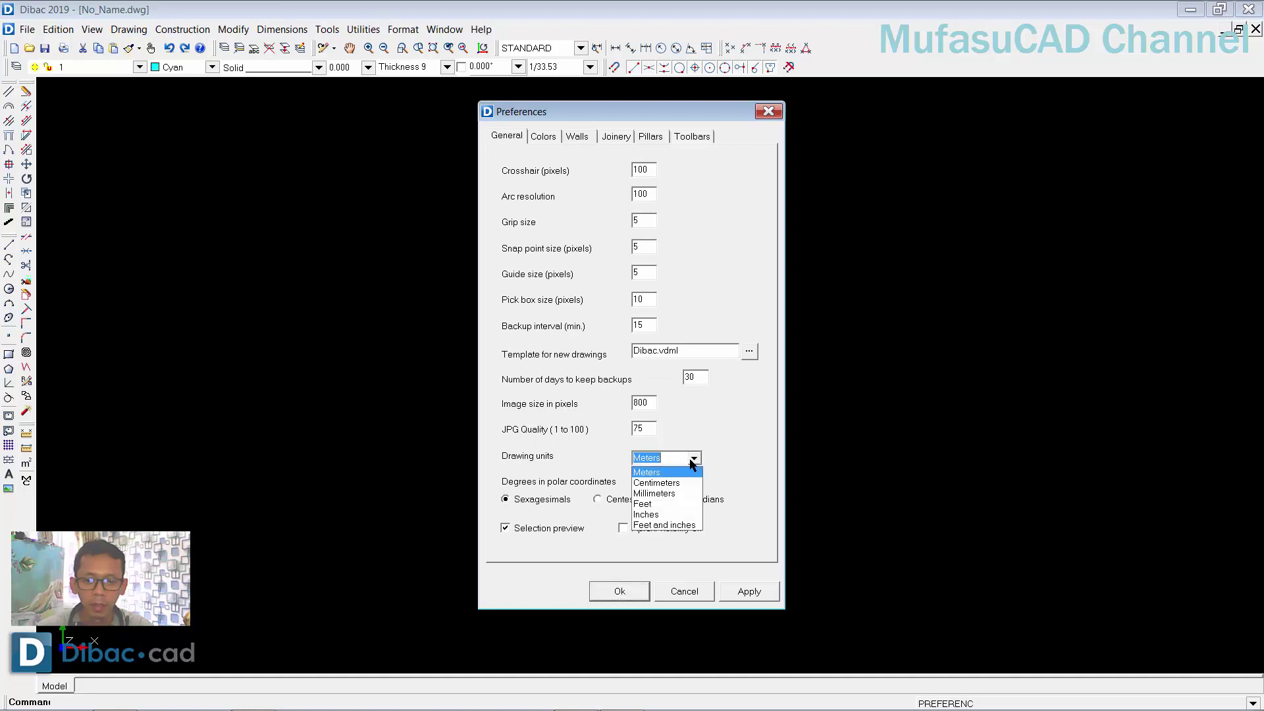
click(654, 474)
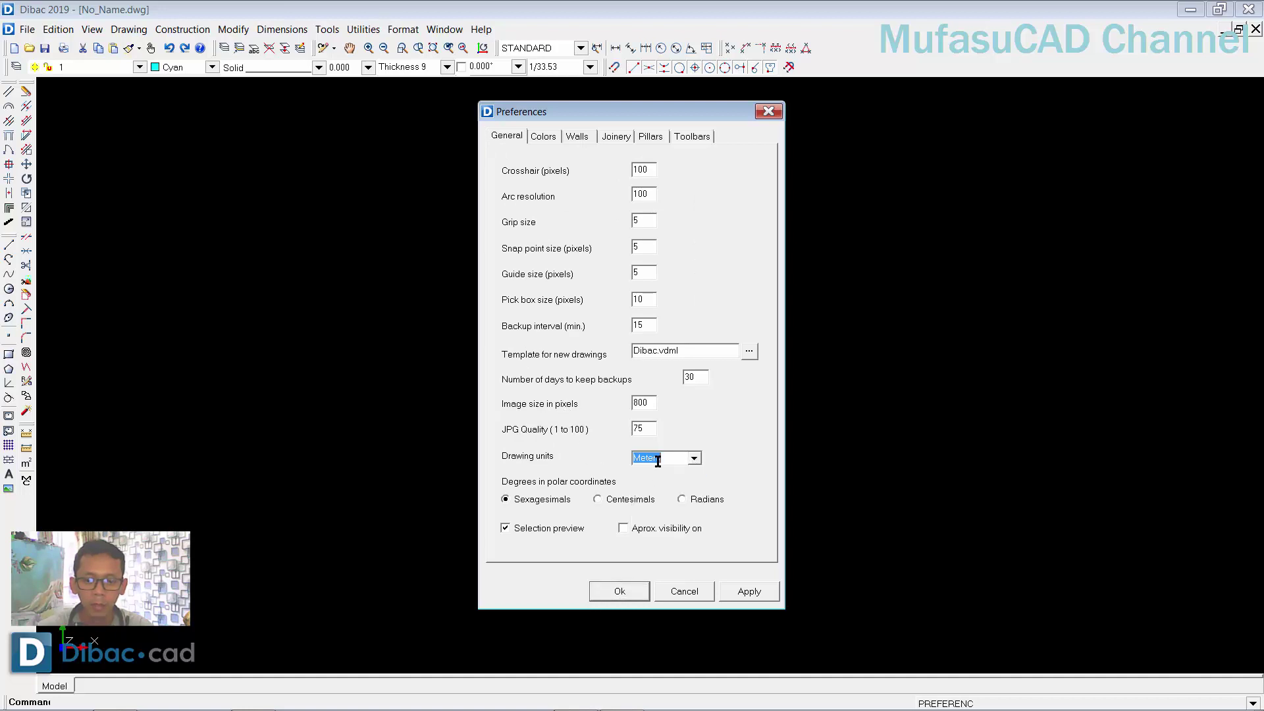
click(583, 141)
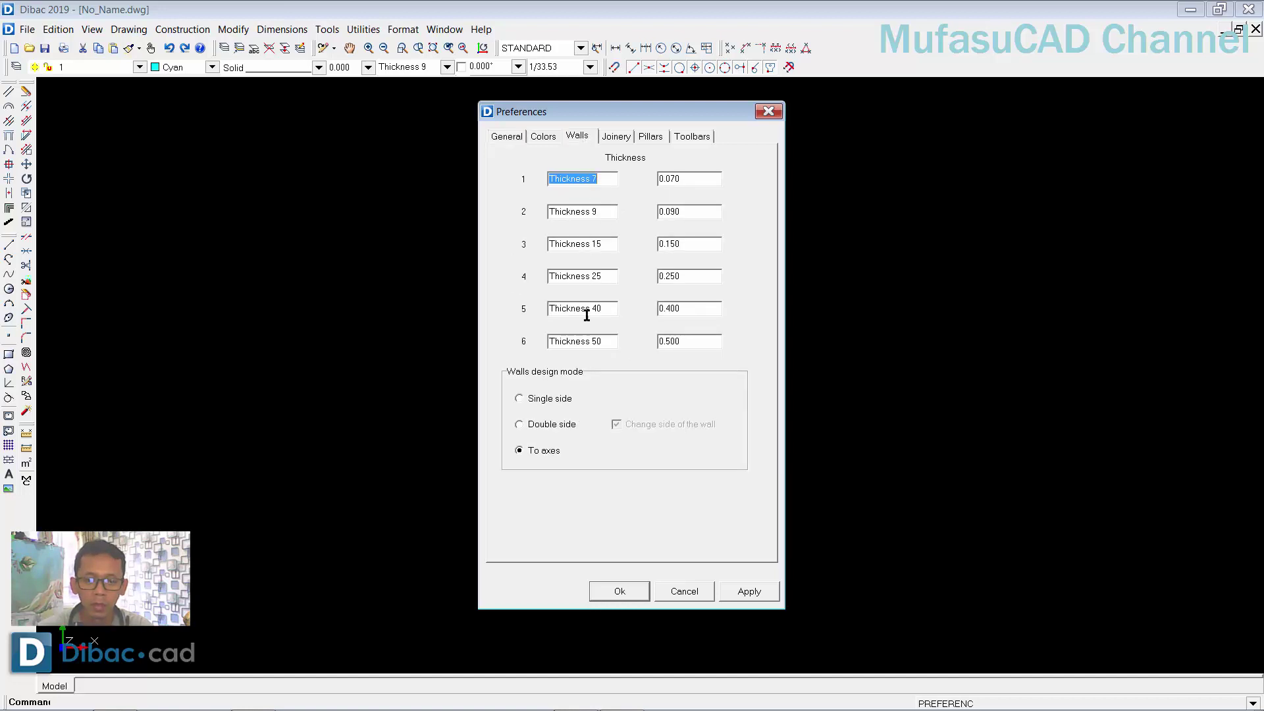
click(564, 400)
click(749, 595)
click(620, 592)
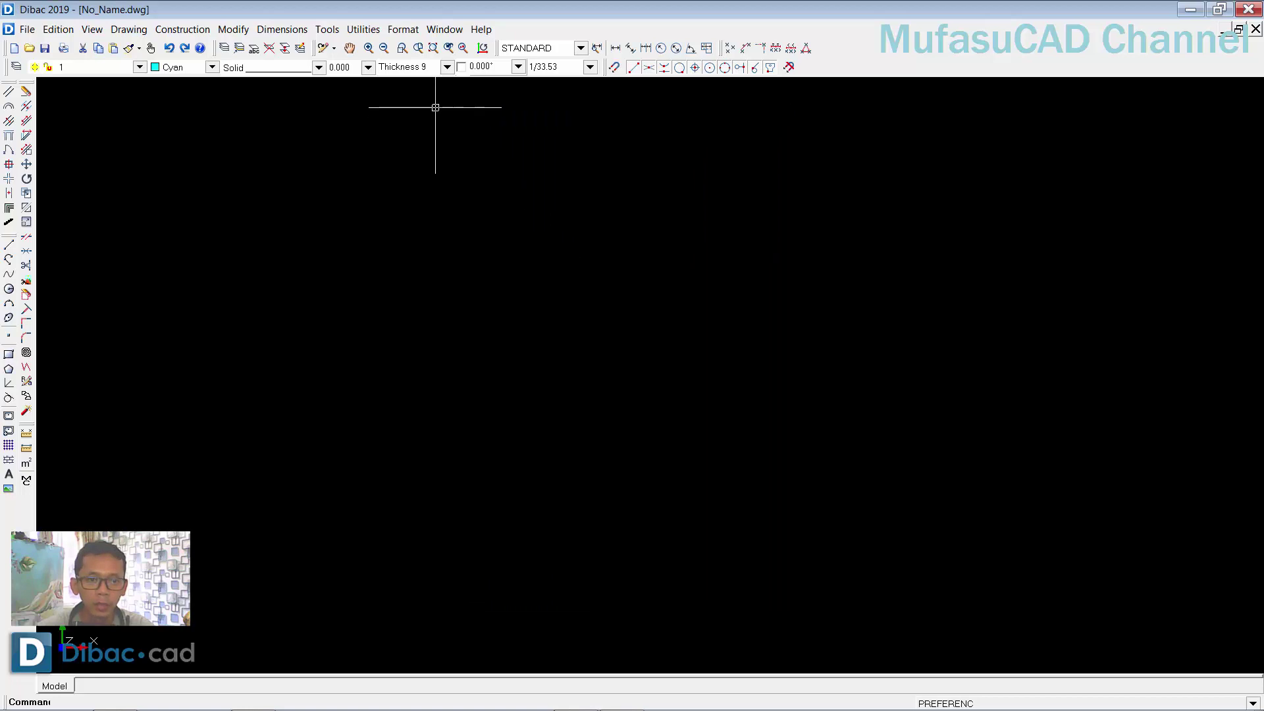
- Draw Thickness 9 walls of 9, 4 and 9, closing them at the starting corner
click(445, 68)
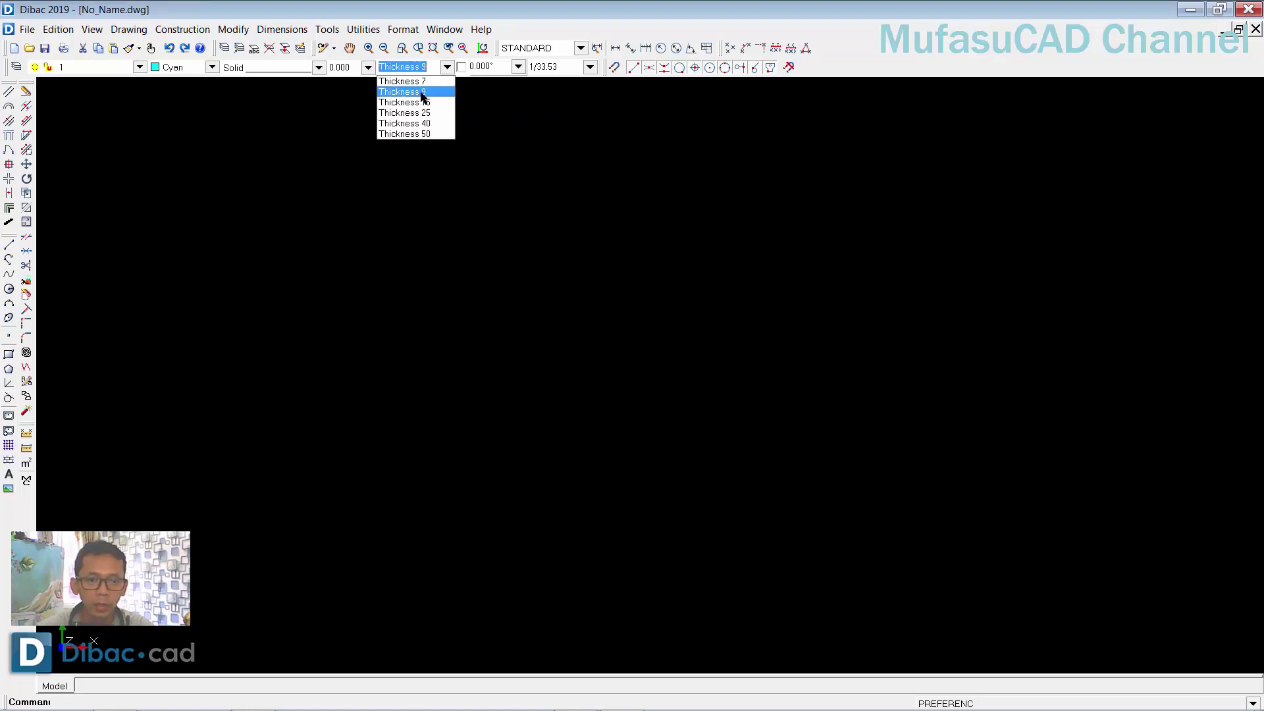
click(422, 93)
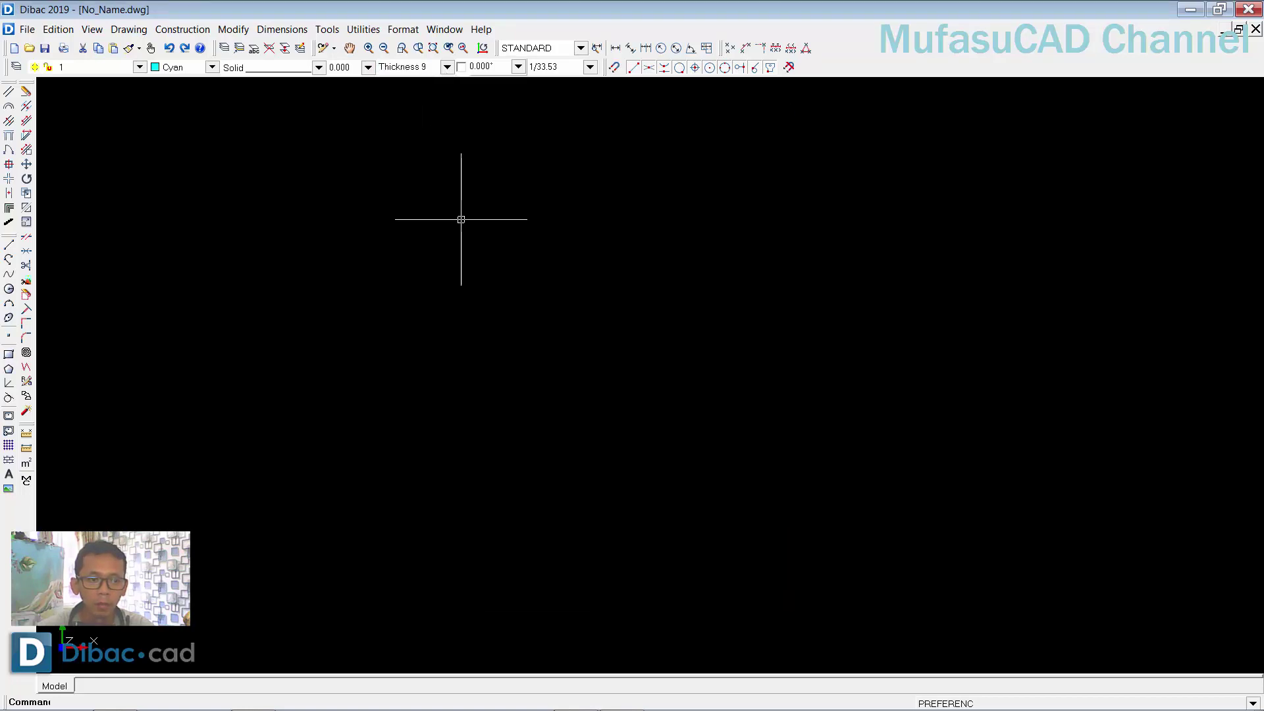
click(7, 93)
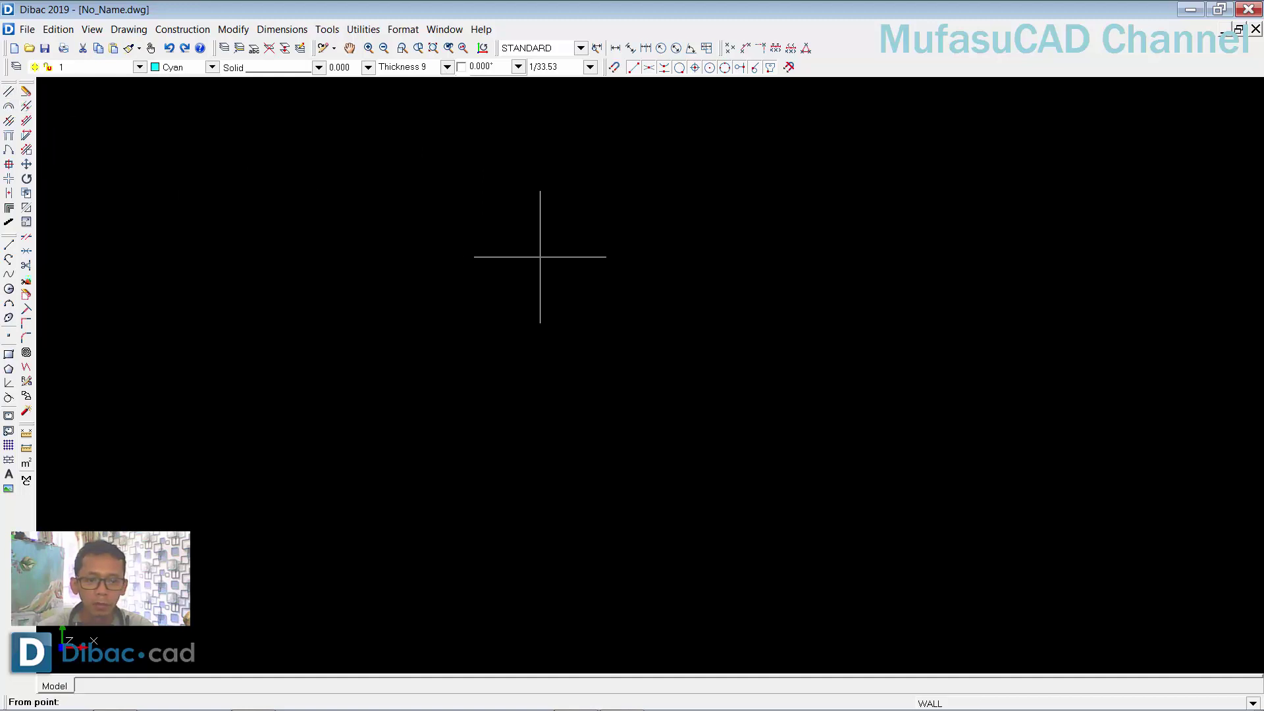
click(377, 227)
text(9)
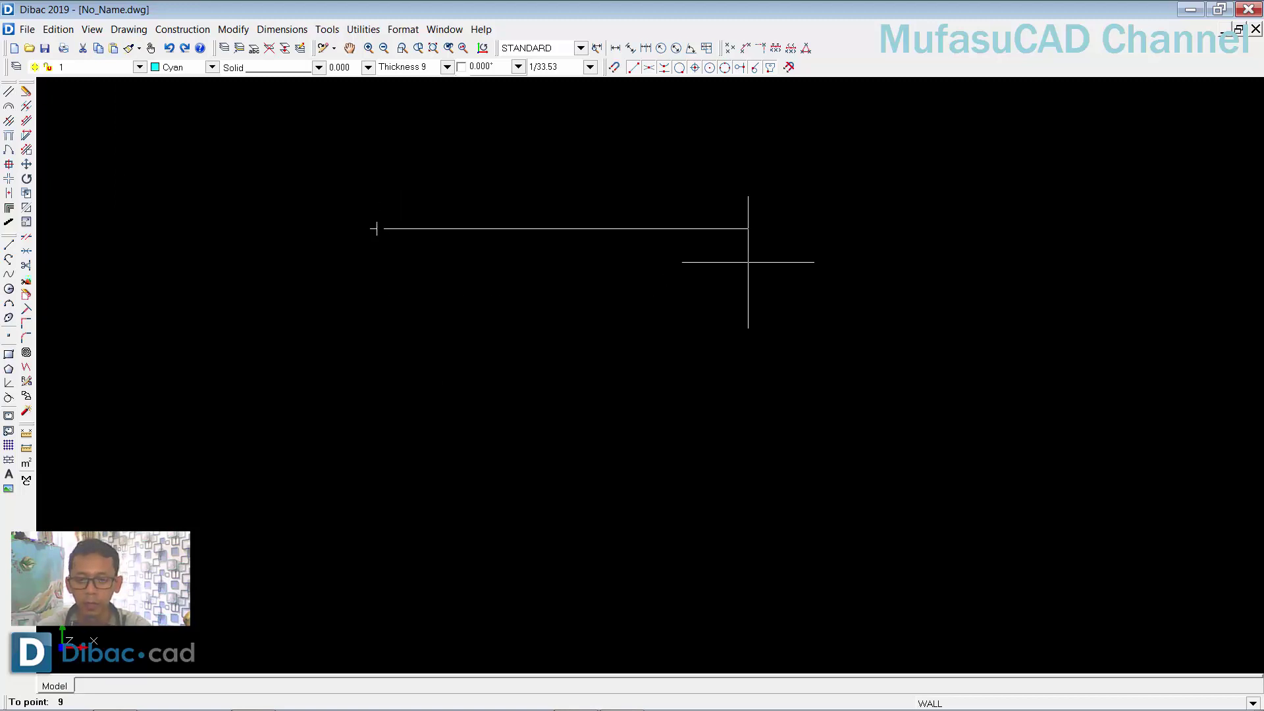
key(Return)
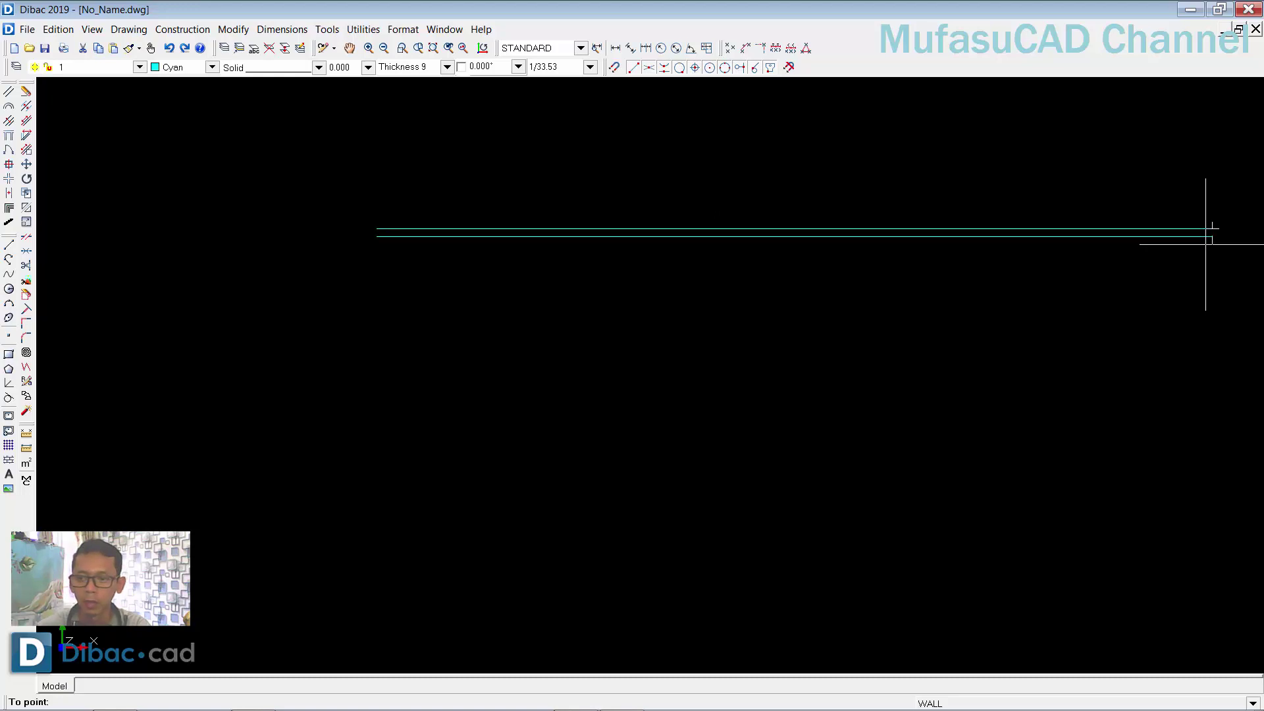
mouse_move(1205, 244)
middle_down()
mouse_move(981, 248)
mouse_move(966, 234)
mouse_move(990, 230)
middle_up()
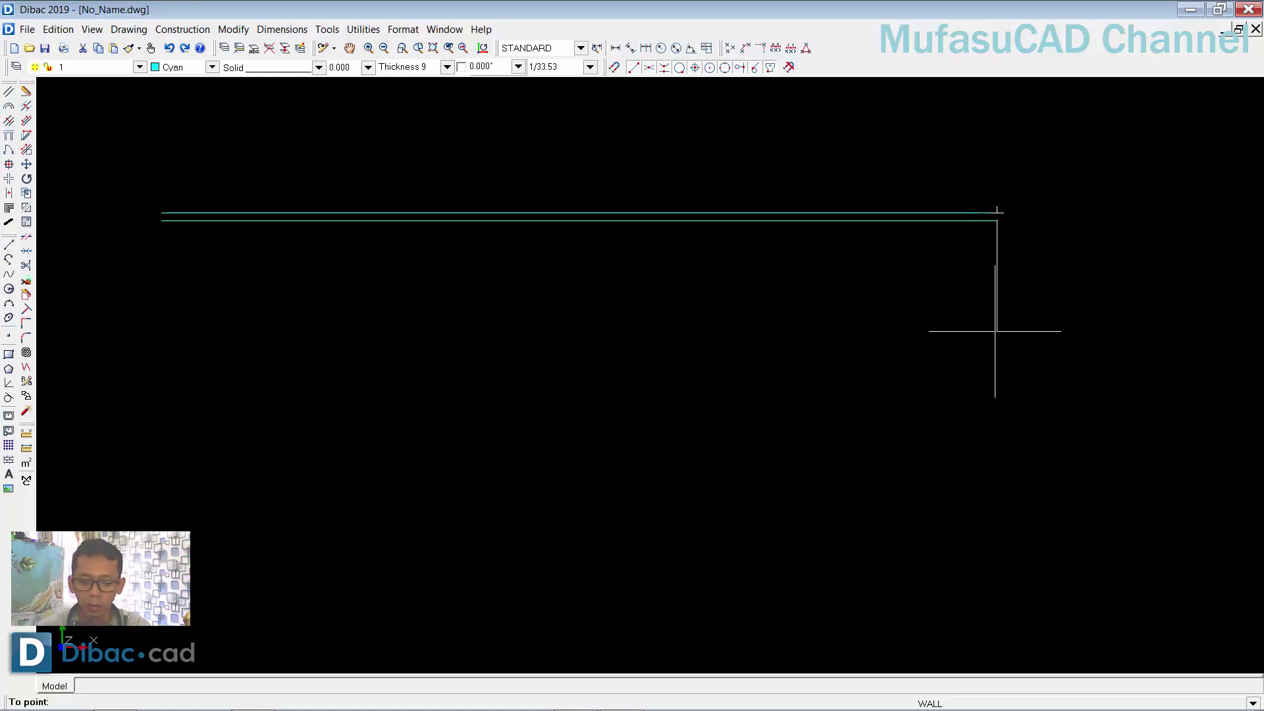
text(4)
key(Return)
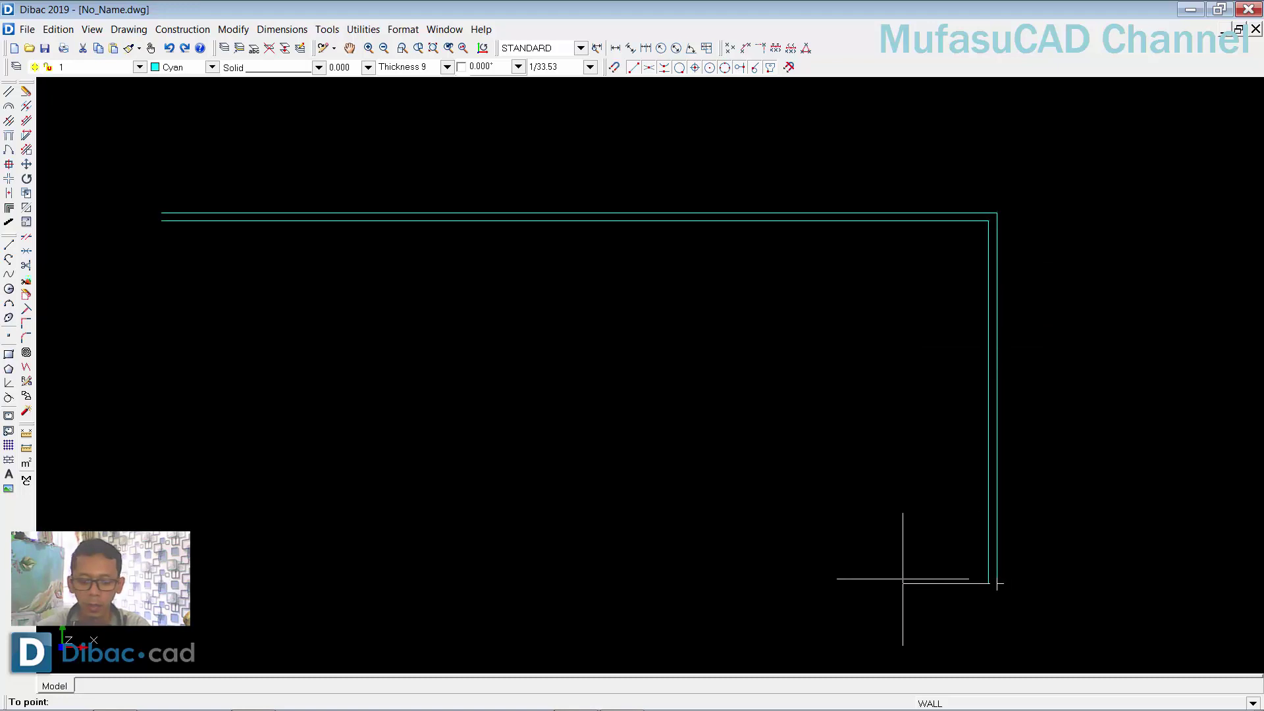
text(9)
key(Return)
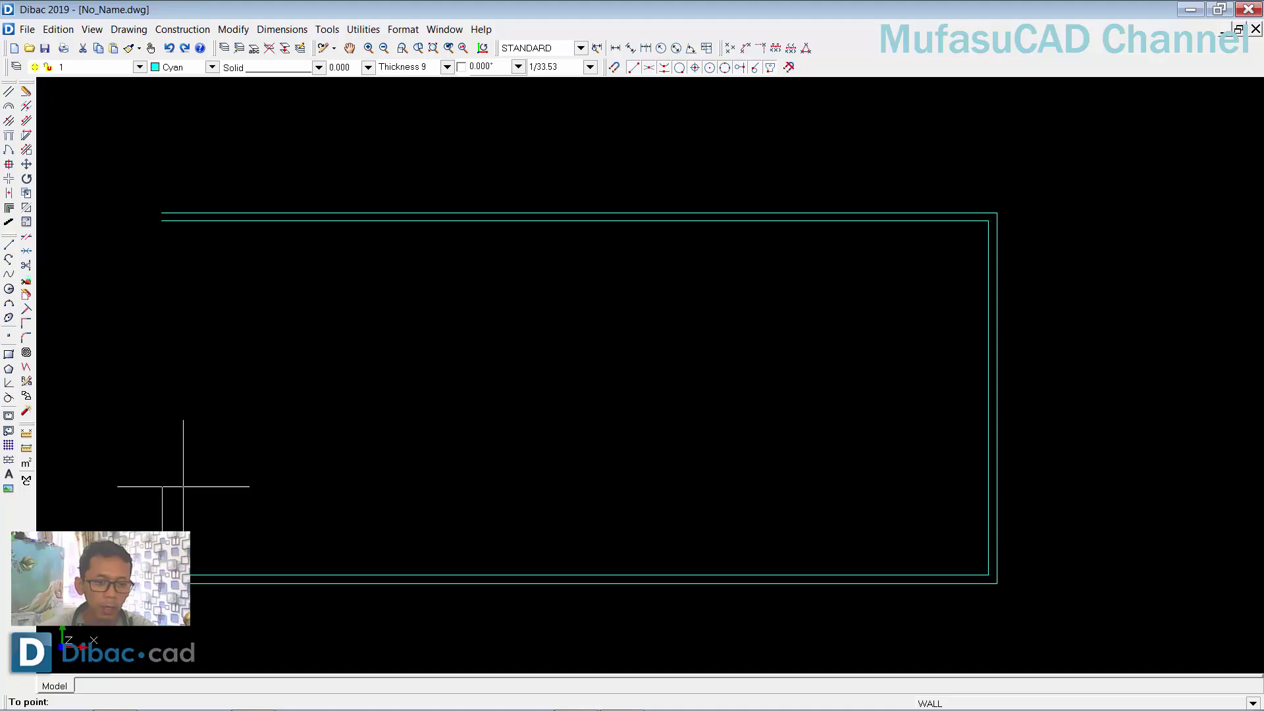
click(160, 219)
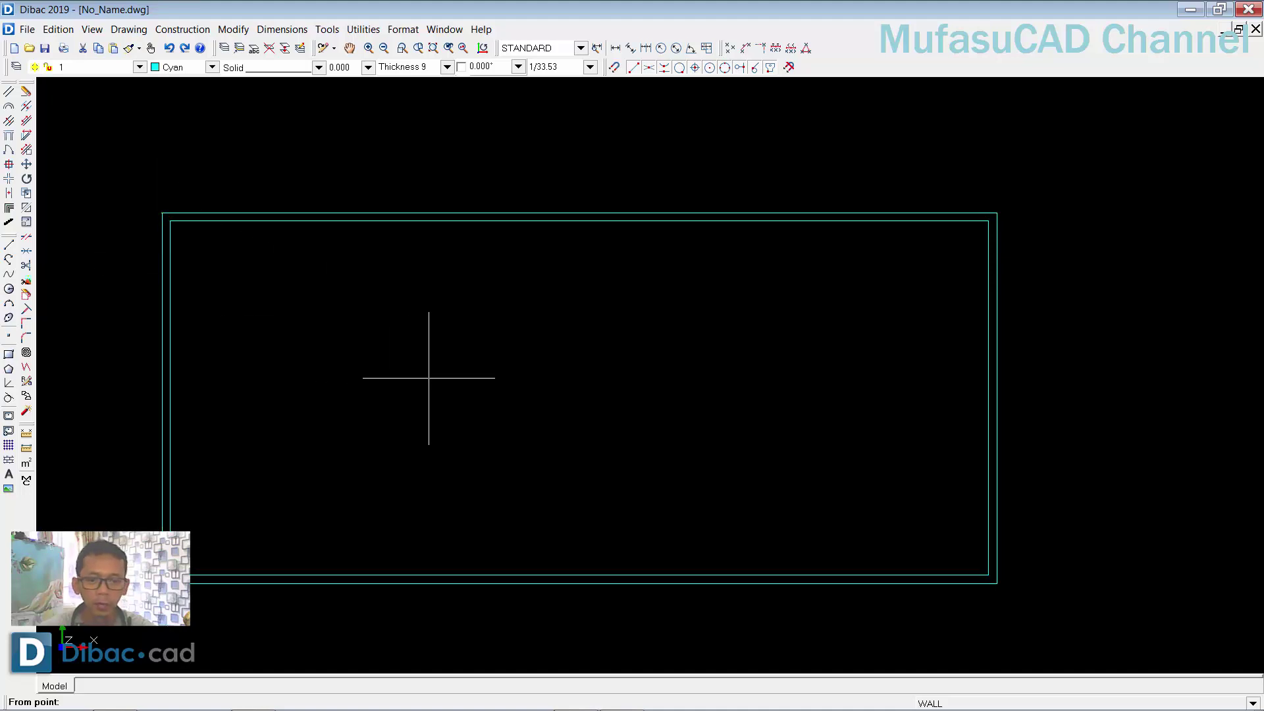
middle_drag(429, 375, 511, 376)
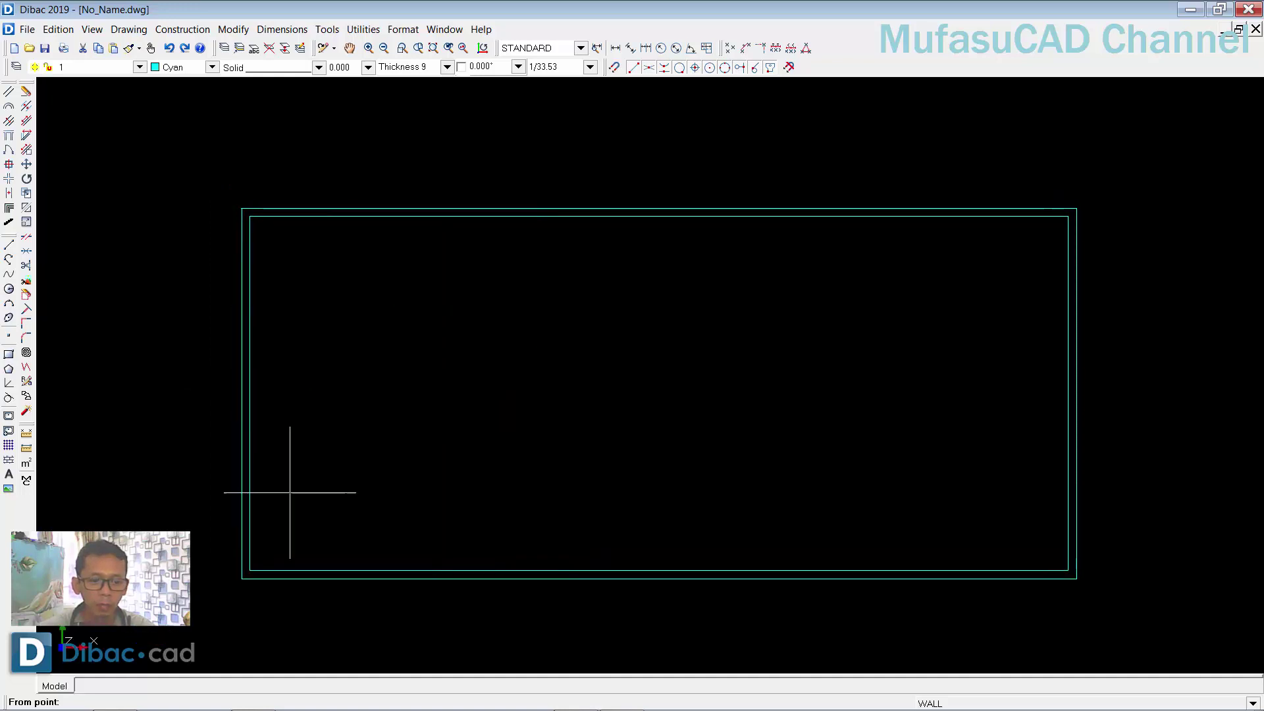
- Offset the left and bottom outer edges inward by 2
click(27, 109)
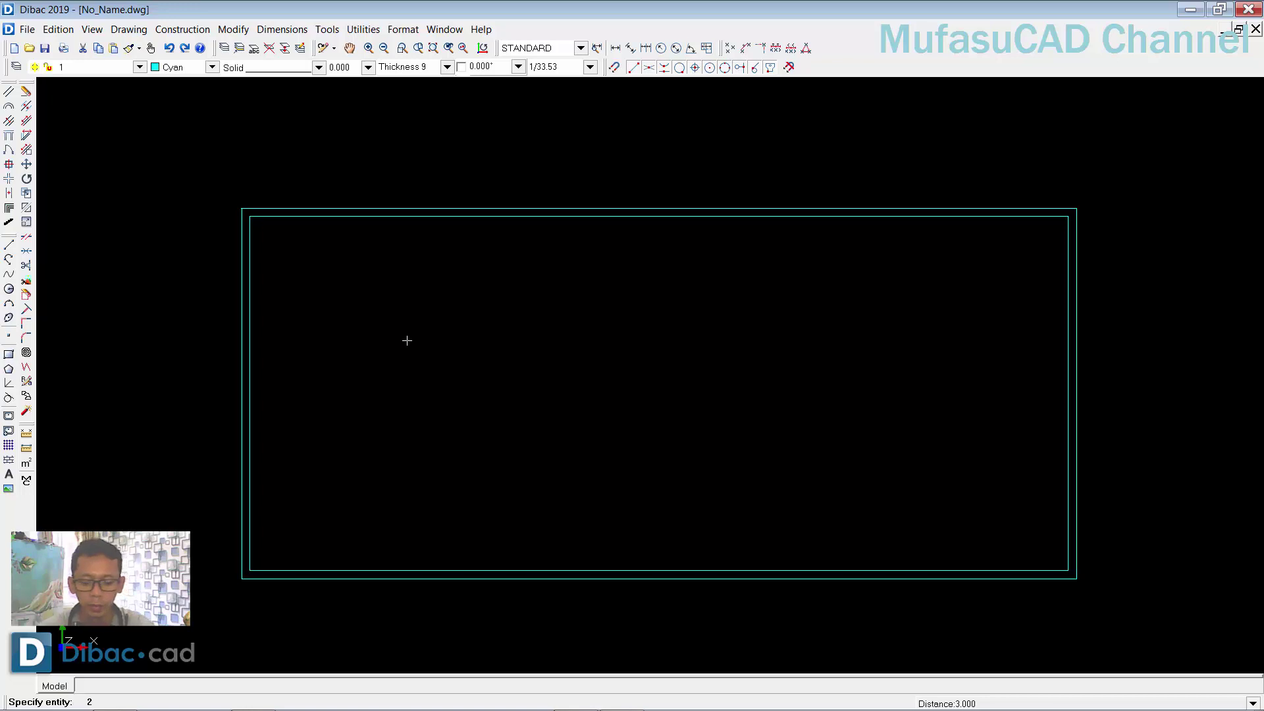
text(2)
key(Return)
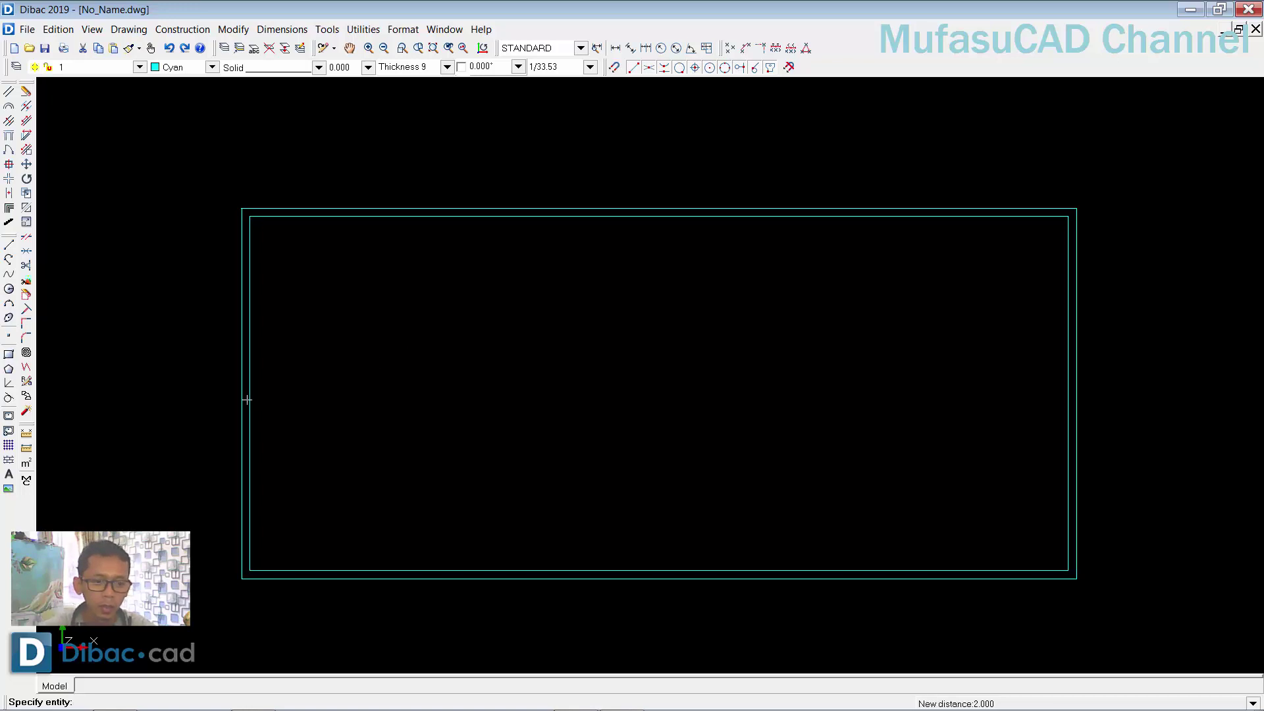
click(242, 399)
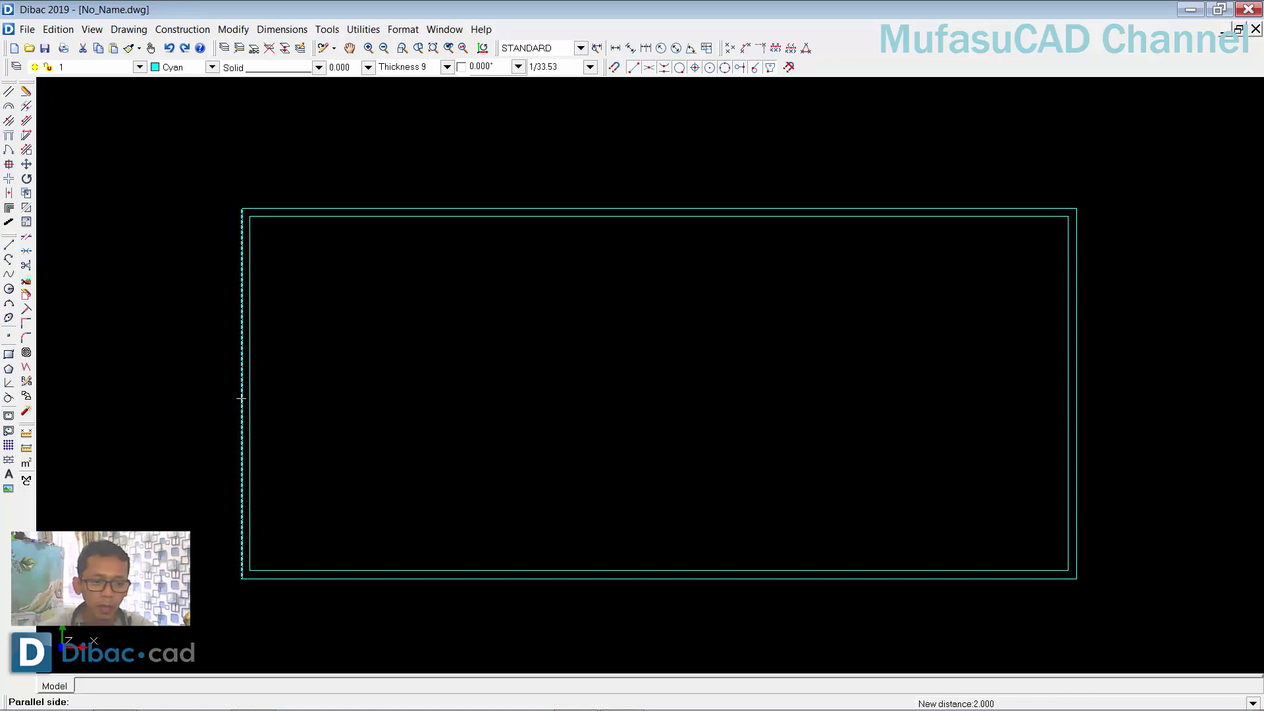
click(466, 392)
click(509, 579)
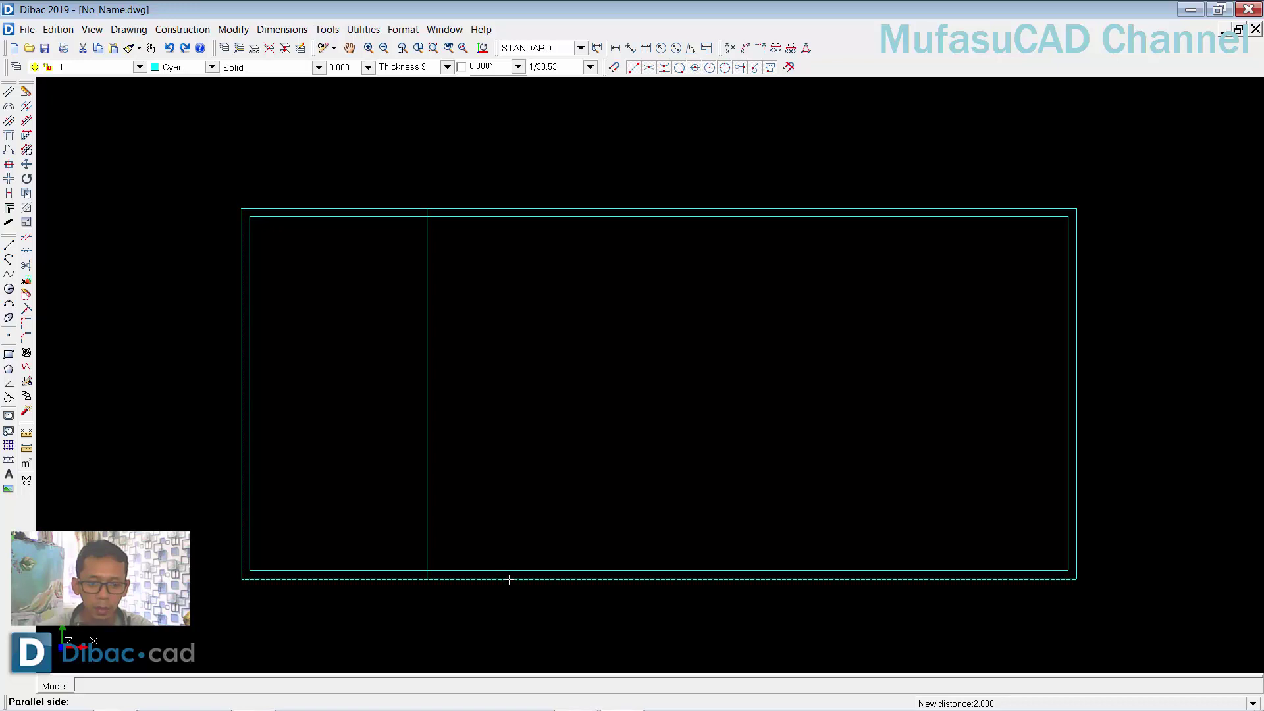
click(526, 394)
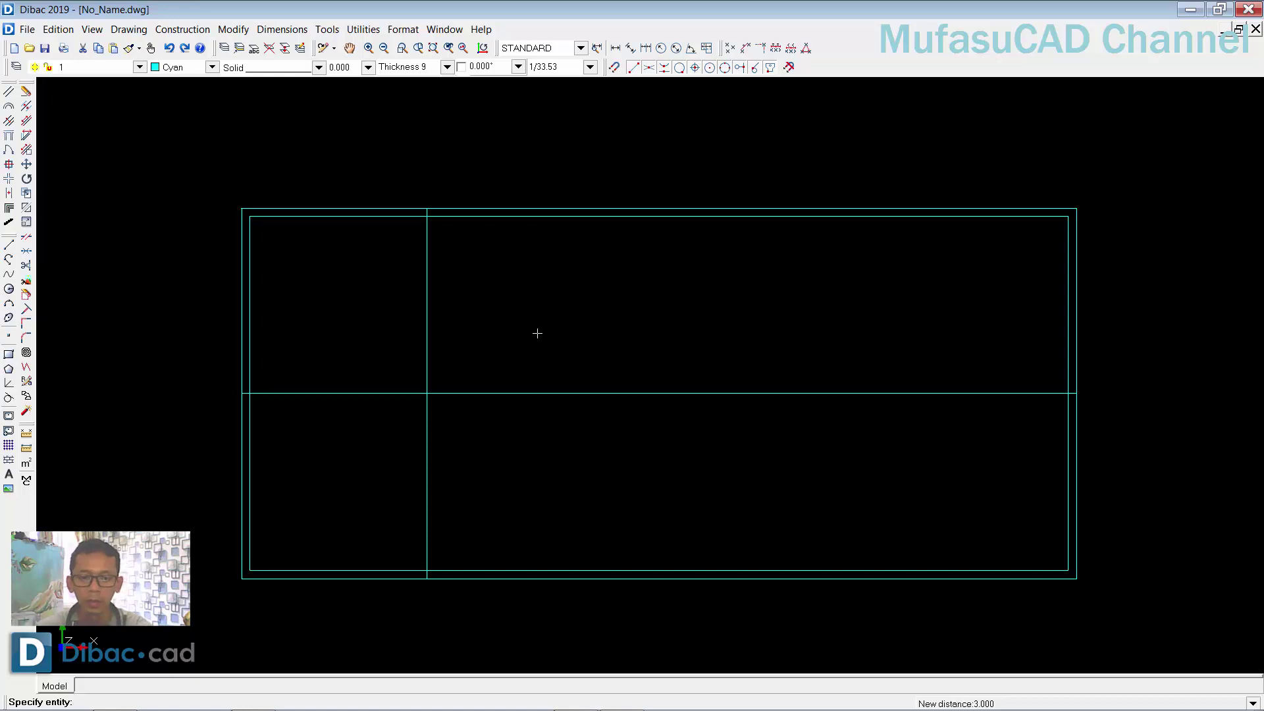
- Offset the new vertical line by 3 twice to add two more verticals
click(427, 361)
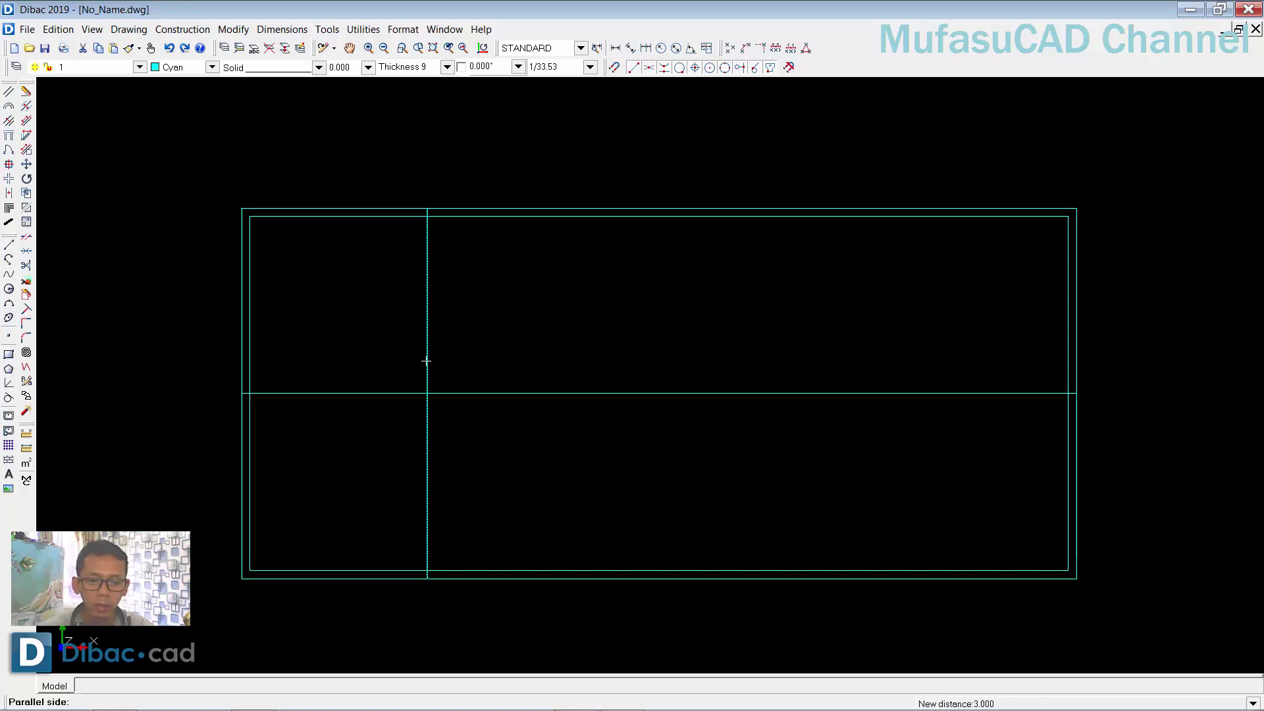
click(612, 349)
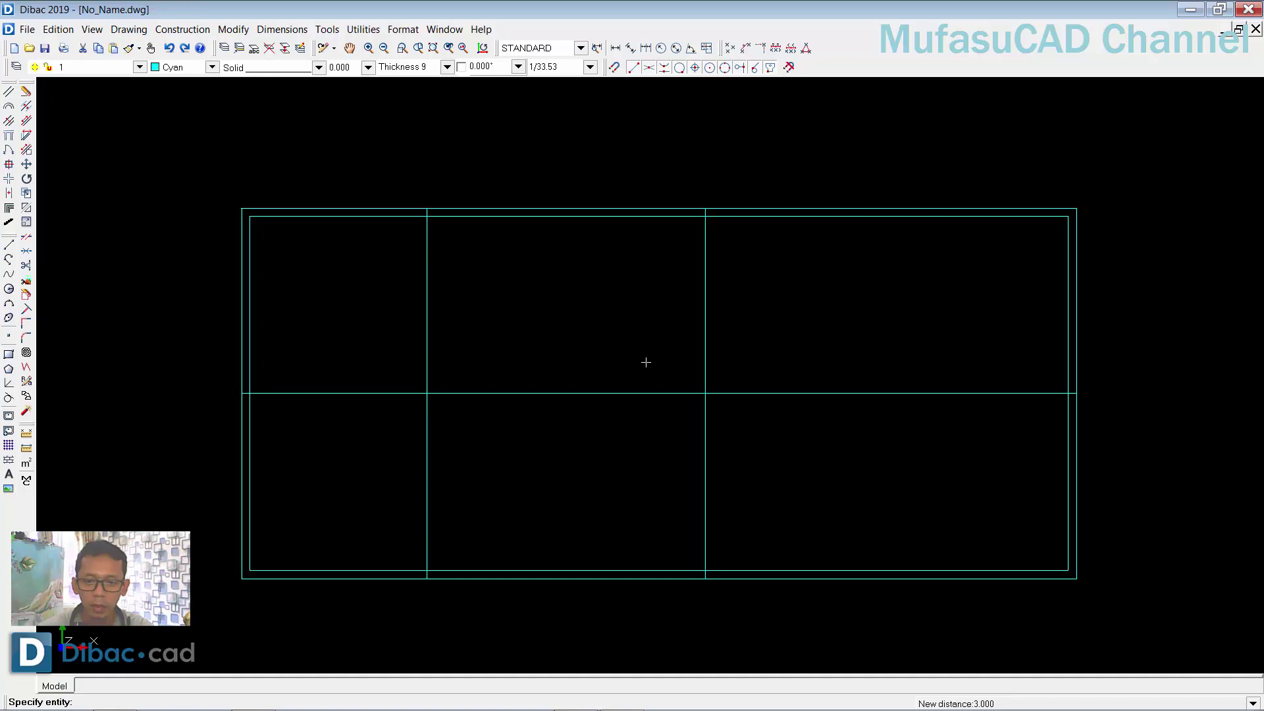
click(706, 363)
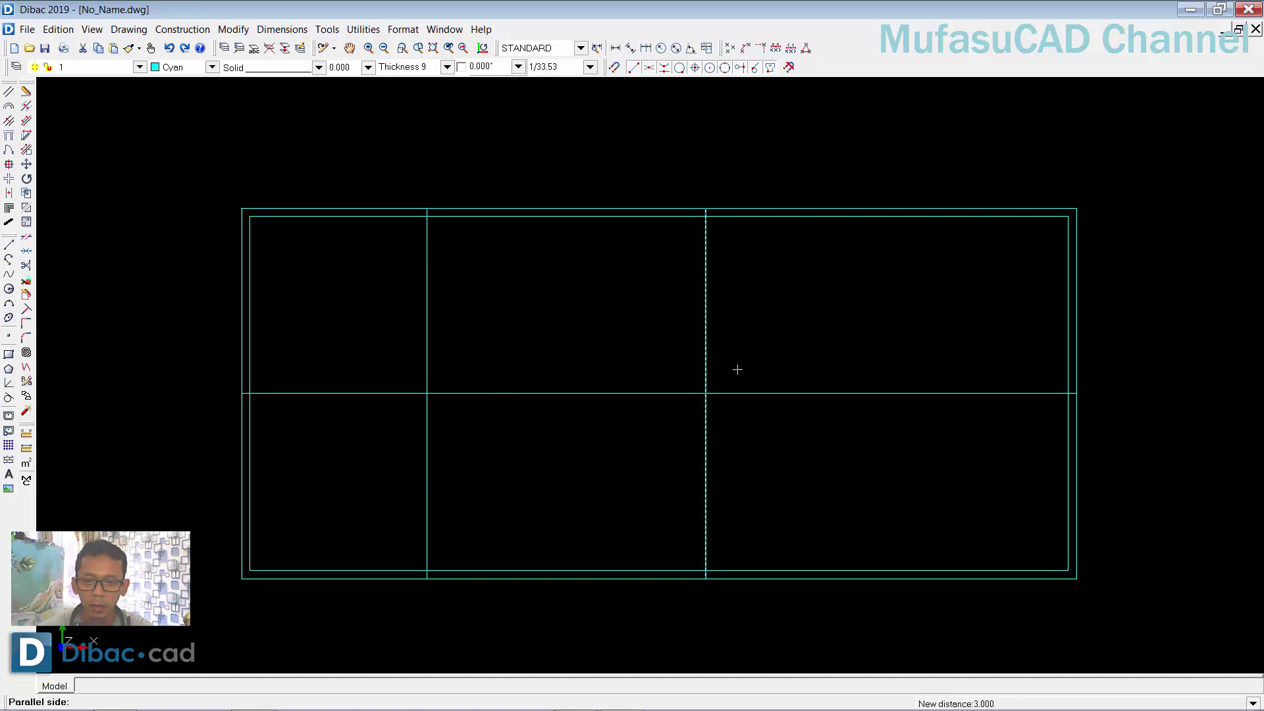
click(851, 352)
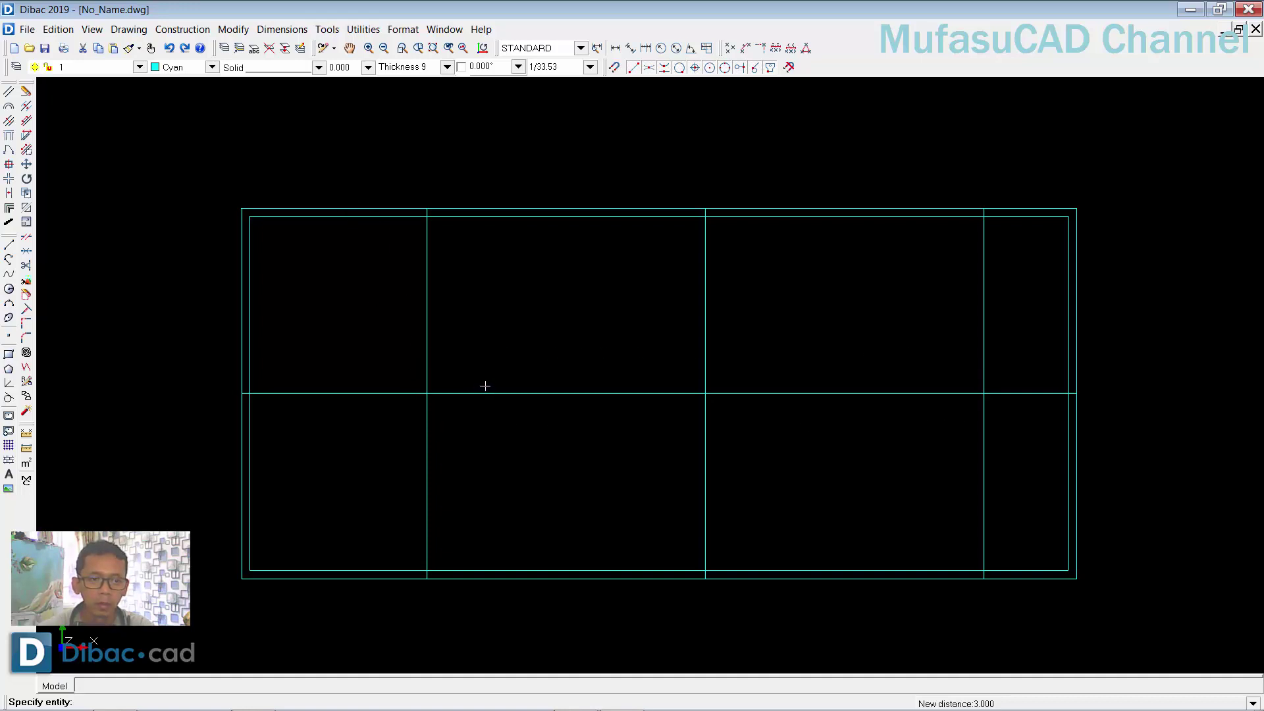
click(326, 31)
click(339, 46)
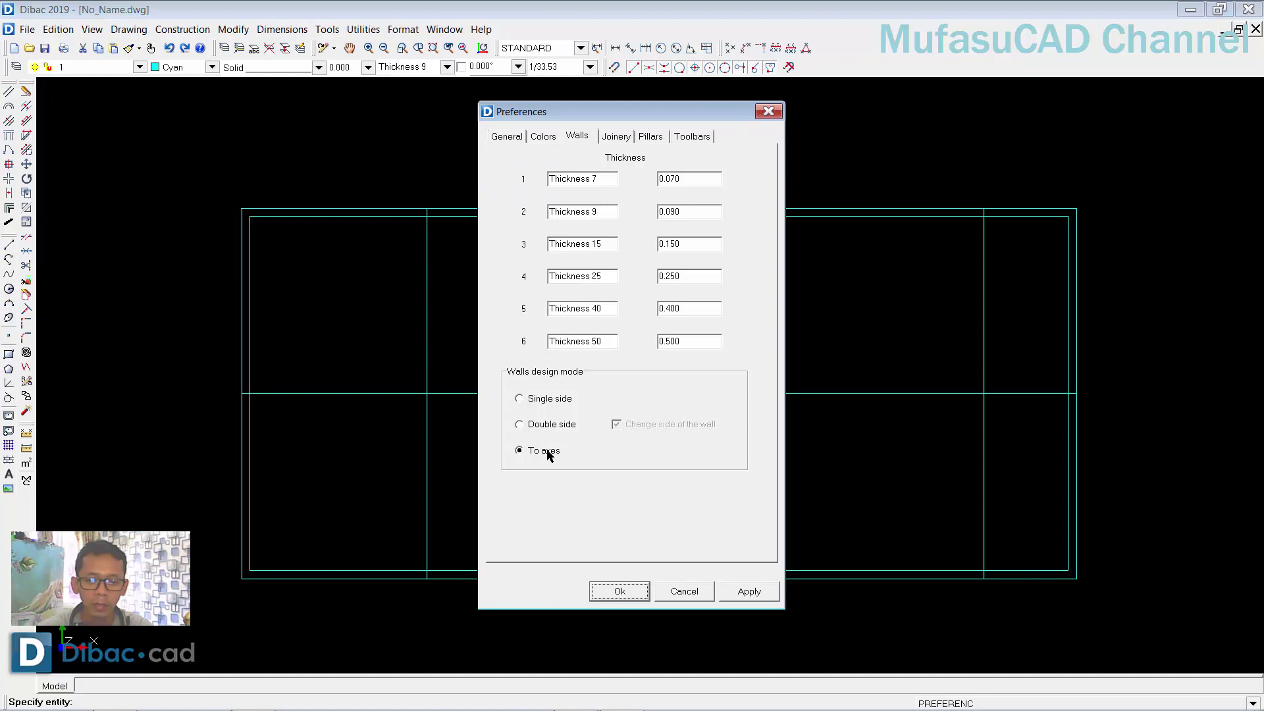
click(749, 591)
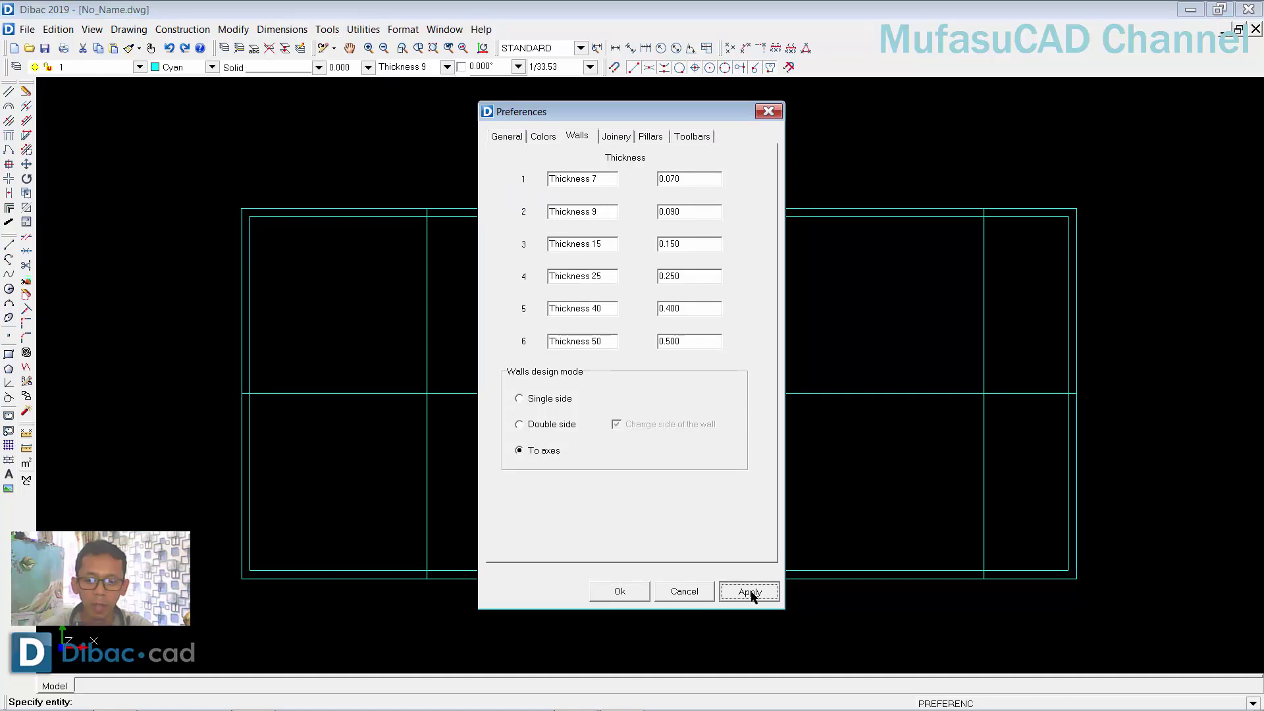
click(620, 591)
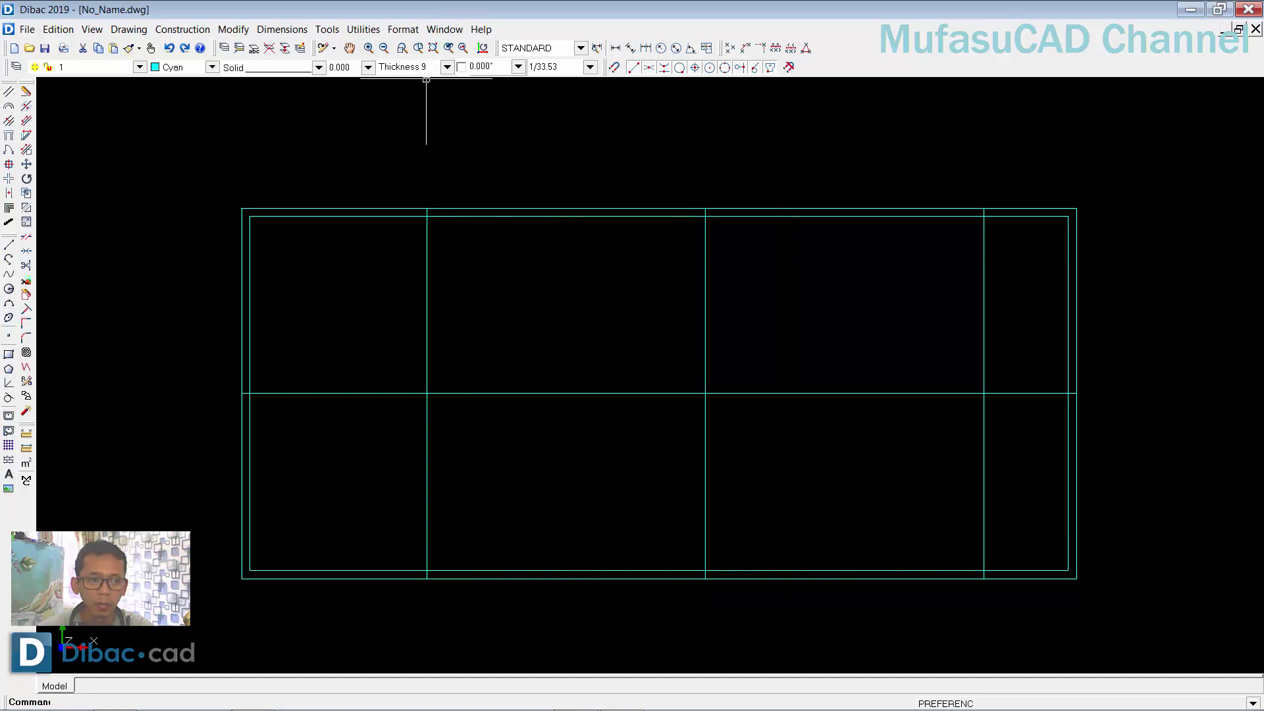
- Draw the horizontal partition wall across the plan between grid intersections
click(9, 93)
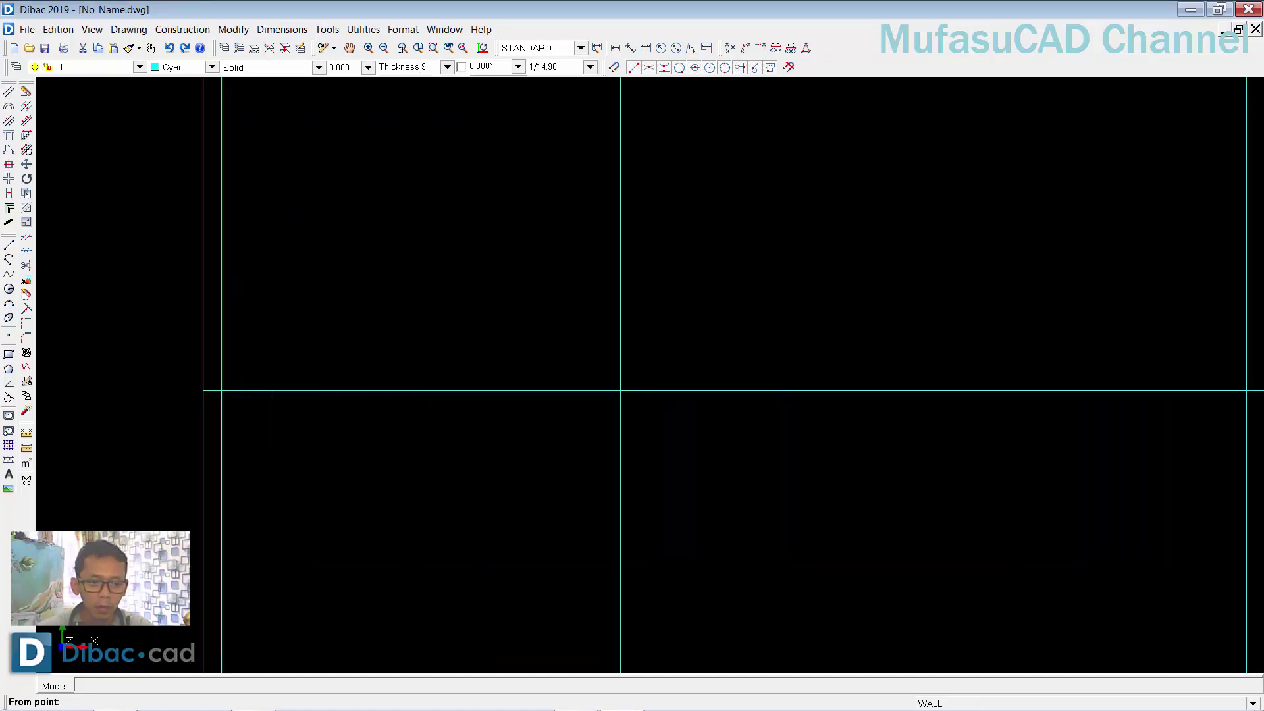
scroll(271, 390, up, 3)
click(221, 390)
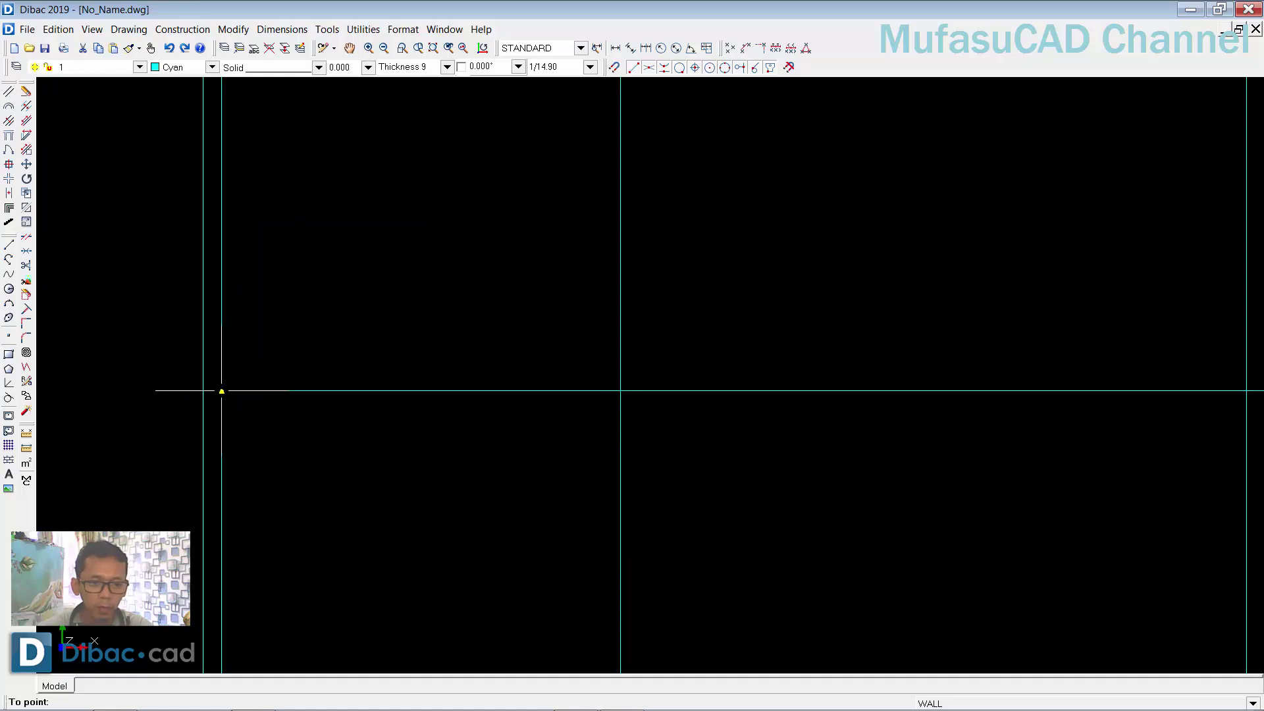
scroll(499, 393, down, 2)
scroll(643, 387, down, 3)
scroll(835, 395, up, 3)
scroll(787, 383, up, 2)
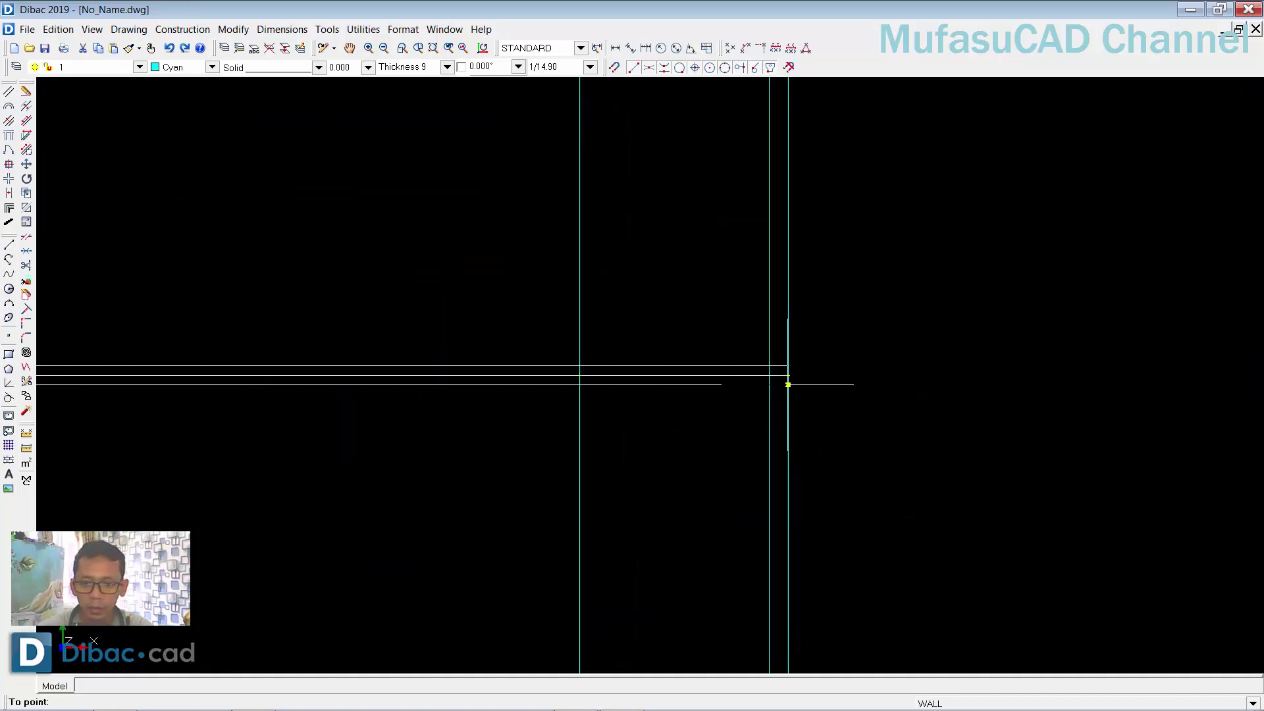
click(769, 376)
scroll(652, 428, down, 4)
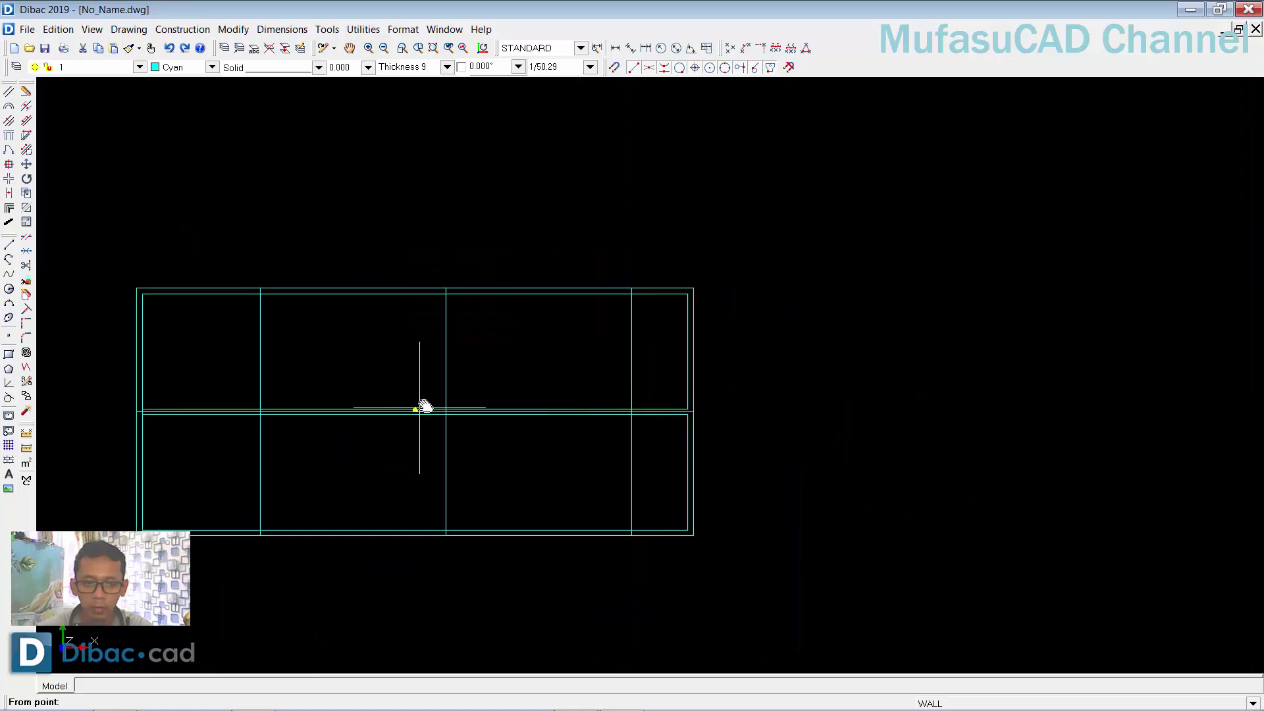
- Draw a vertical partition wall from the middle wall up to the top wall
middle_drag(417, 409, 591, 411)
scroll(390, 417, up, 4)
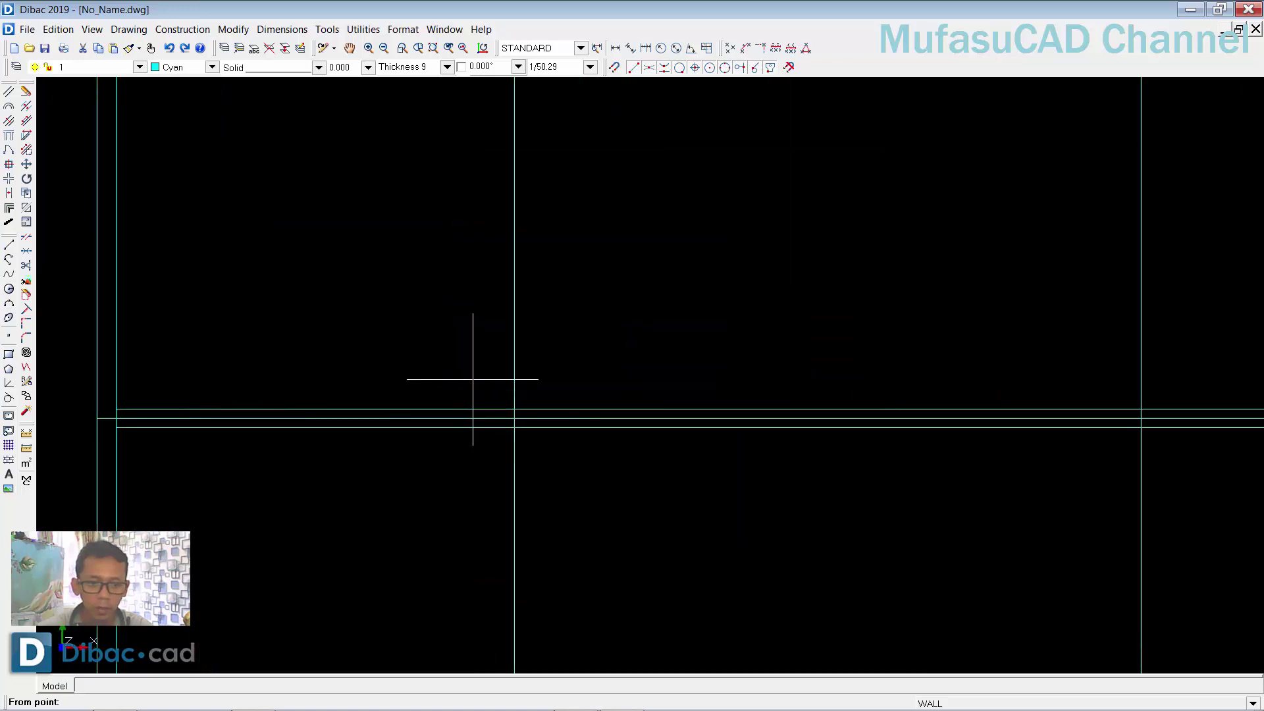
click(514, 409)
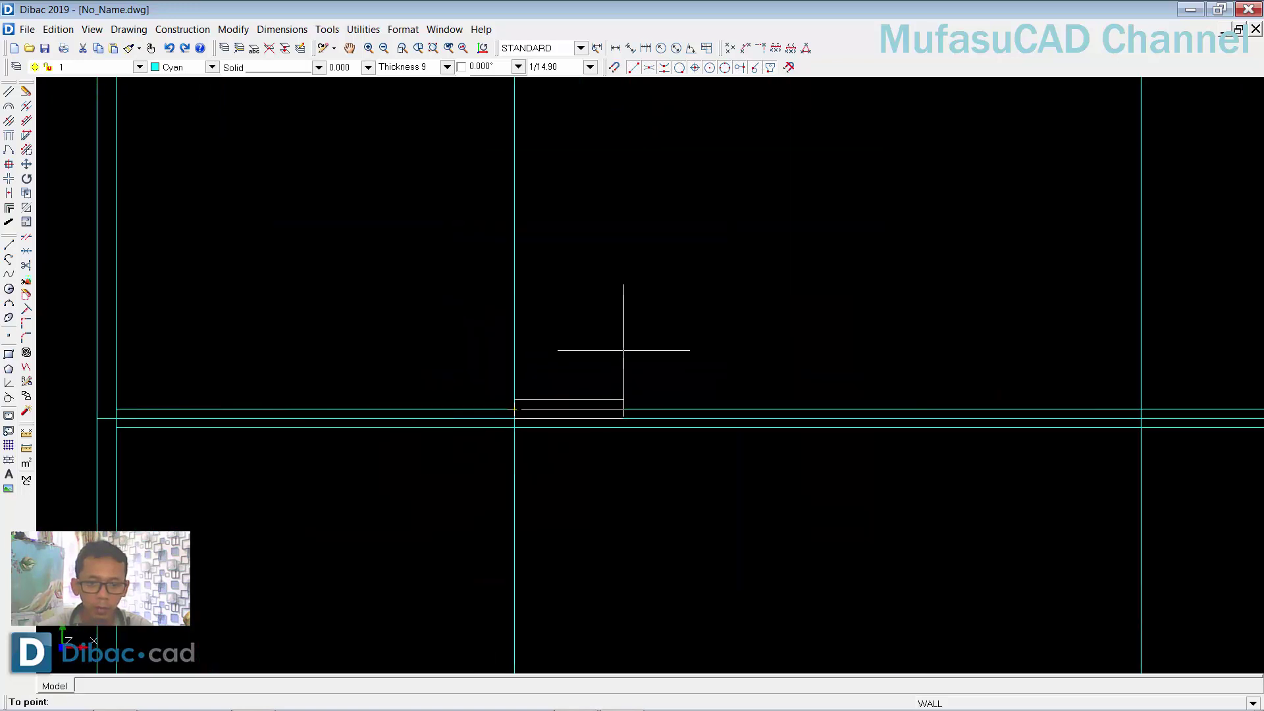
scroll(592, 329, down, 2)
scroll(573, 289, up, 1)
scroll(563, 270, up, 1)
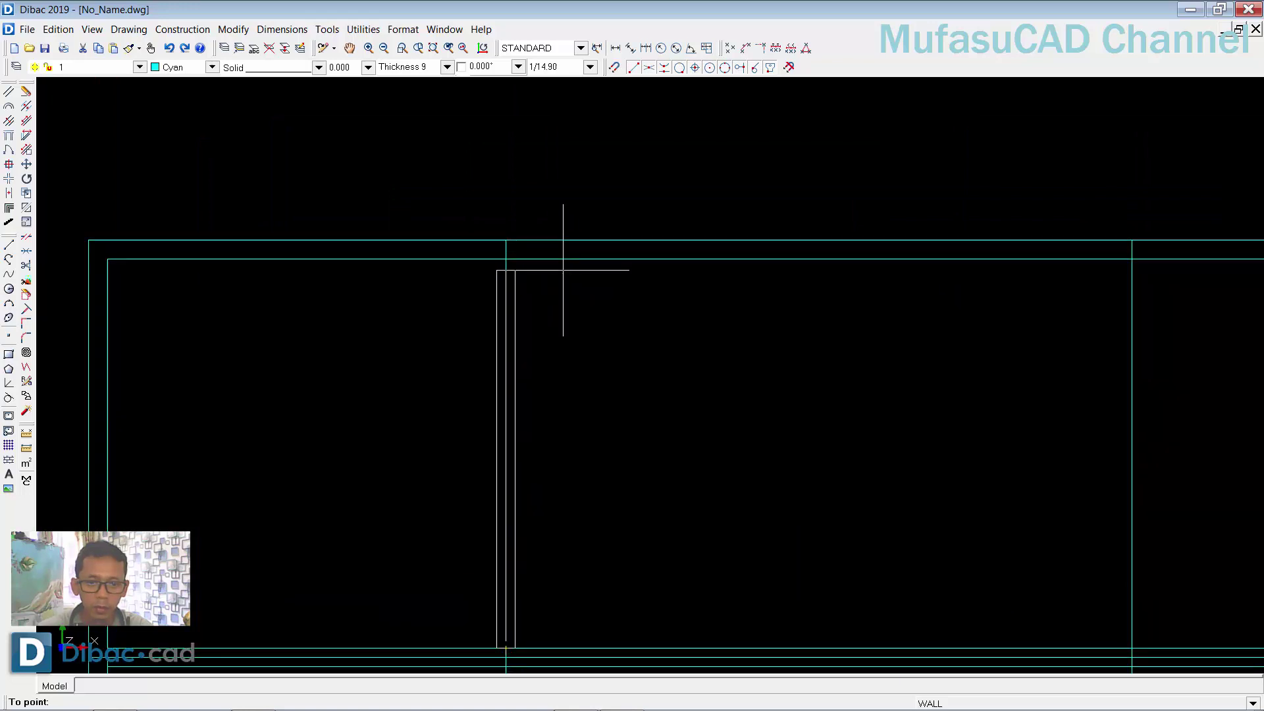
click(508, 258)
scroll(569, 264, down, 3)
- Add a second vertical partition wall at the next wall intersection
middle_drag(740, 370, 565, 423)
scroll(673, 425, up, 5)
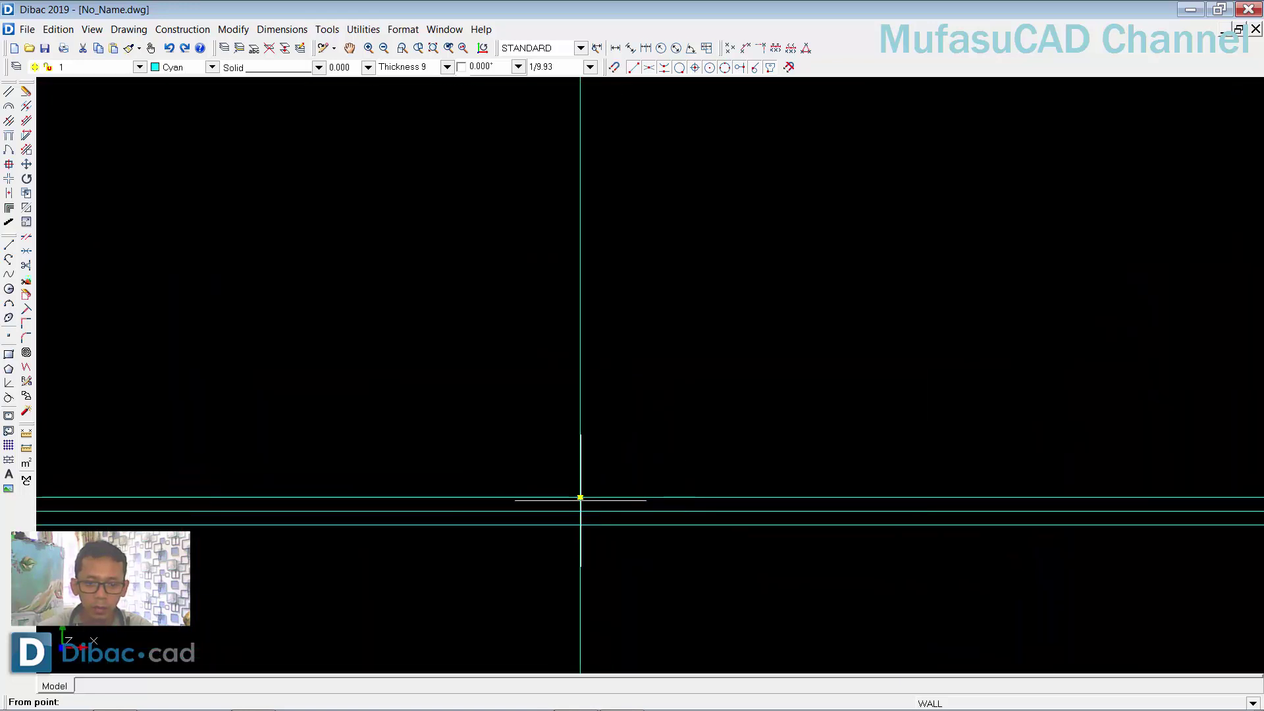
click(580, 497)
scroll(580, 497, down, 4)
scroll(592, 367, up, 3)
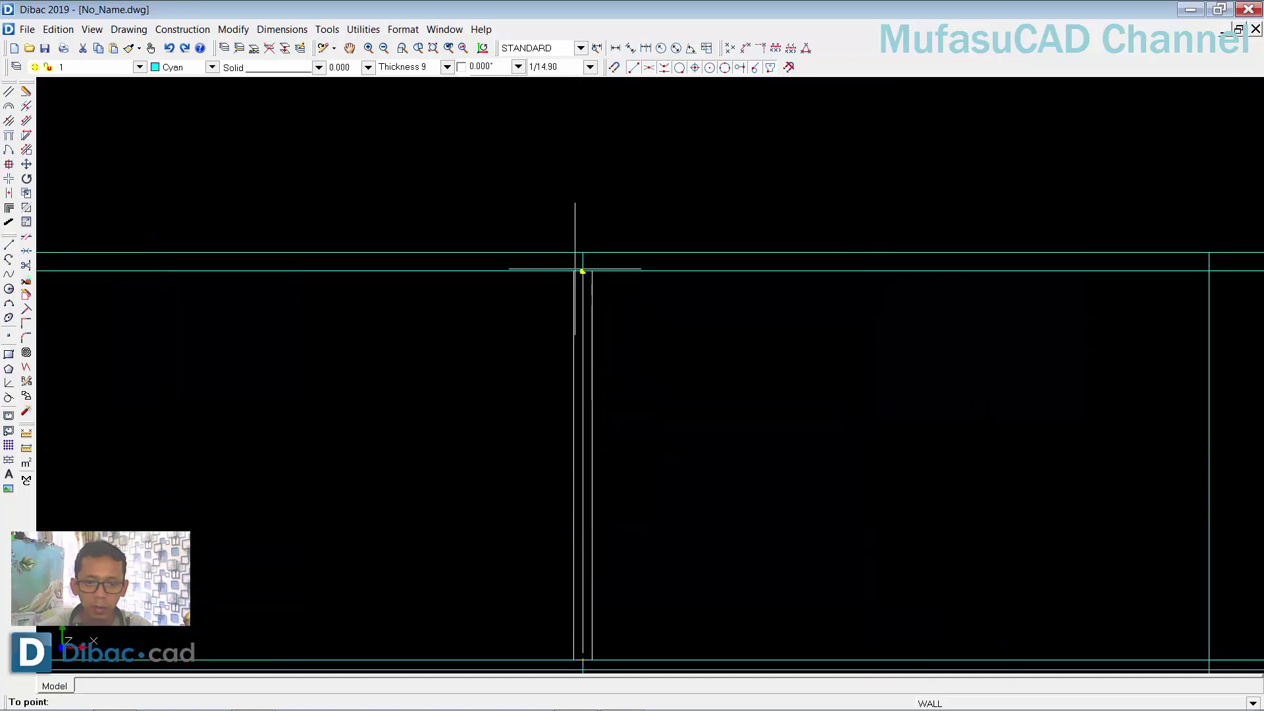
click(583, 310)
scroll(583, 311, down, 1)
- Draw a third vertical partition up to the top wall, then exit the Wall tool
mouse_move(609, 316)
middle_down()
mouse_move(561, 331)
mouse_move(379, 300)
middle_up()
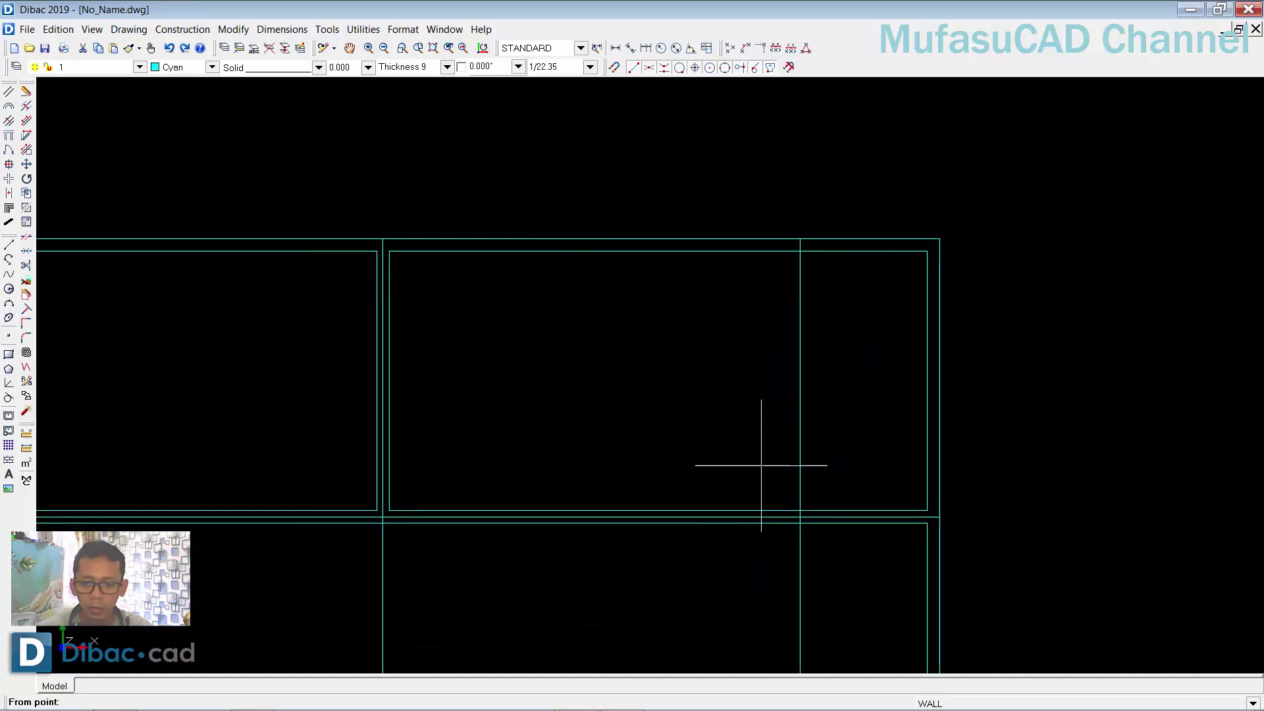
scroll(764, 467, up, 2)
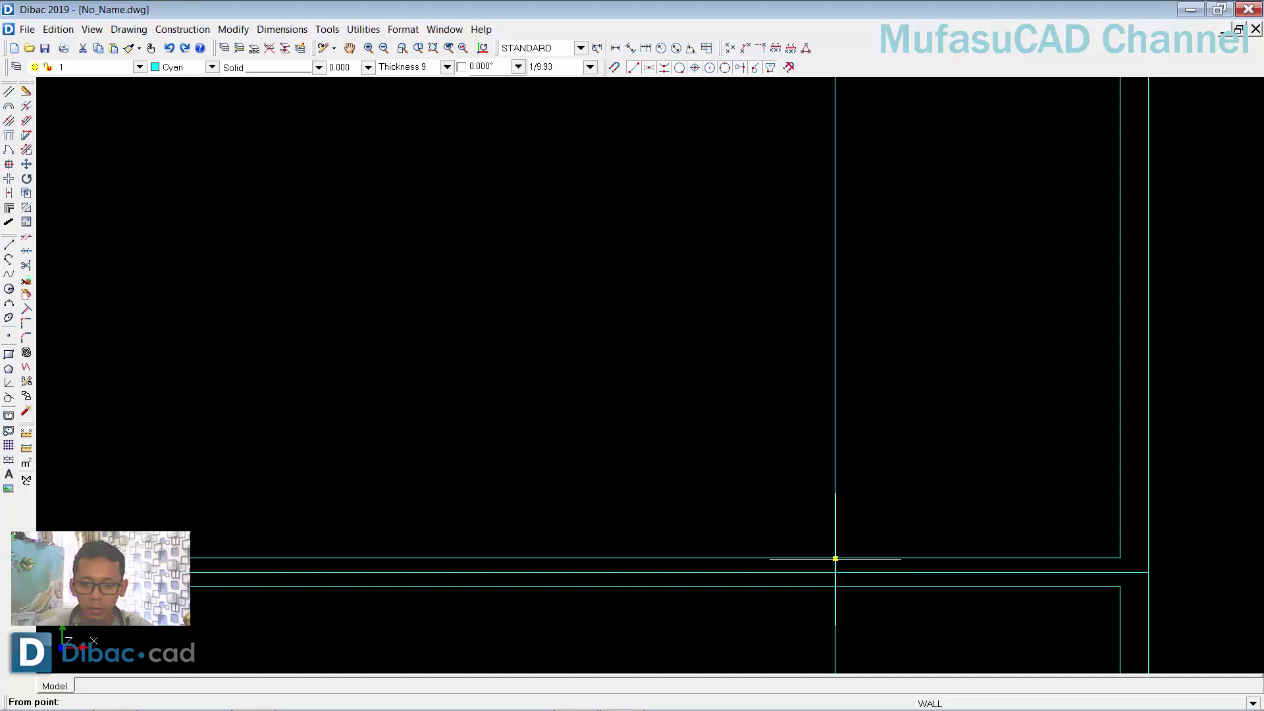
click(835, 558)
scroll(852, 324, down, 2)
scroll(799, 384, down, 1)
scroll(818, 260, up, 2)
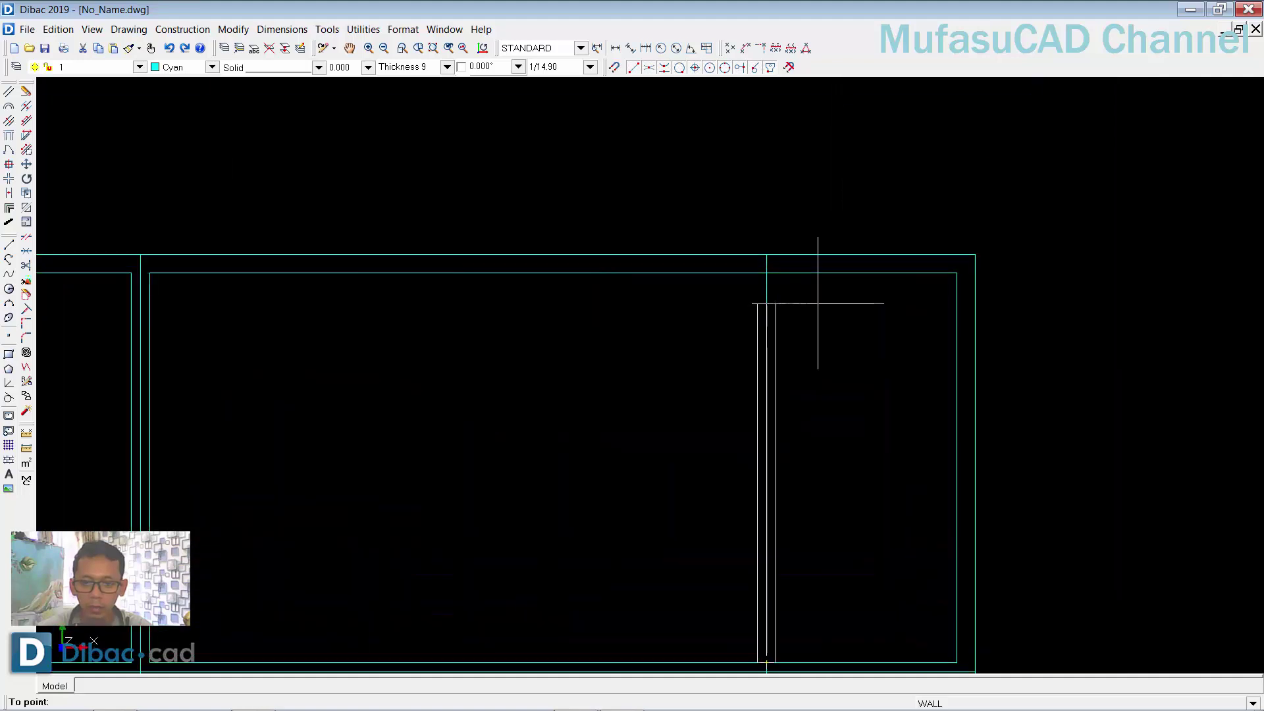
click(765, 271)
scroll(756, 423, down, 1)
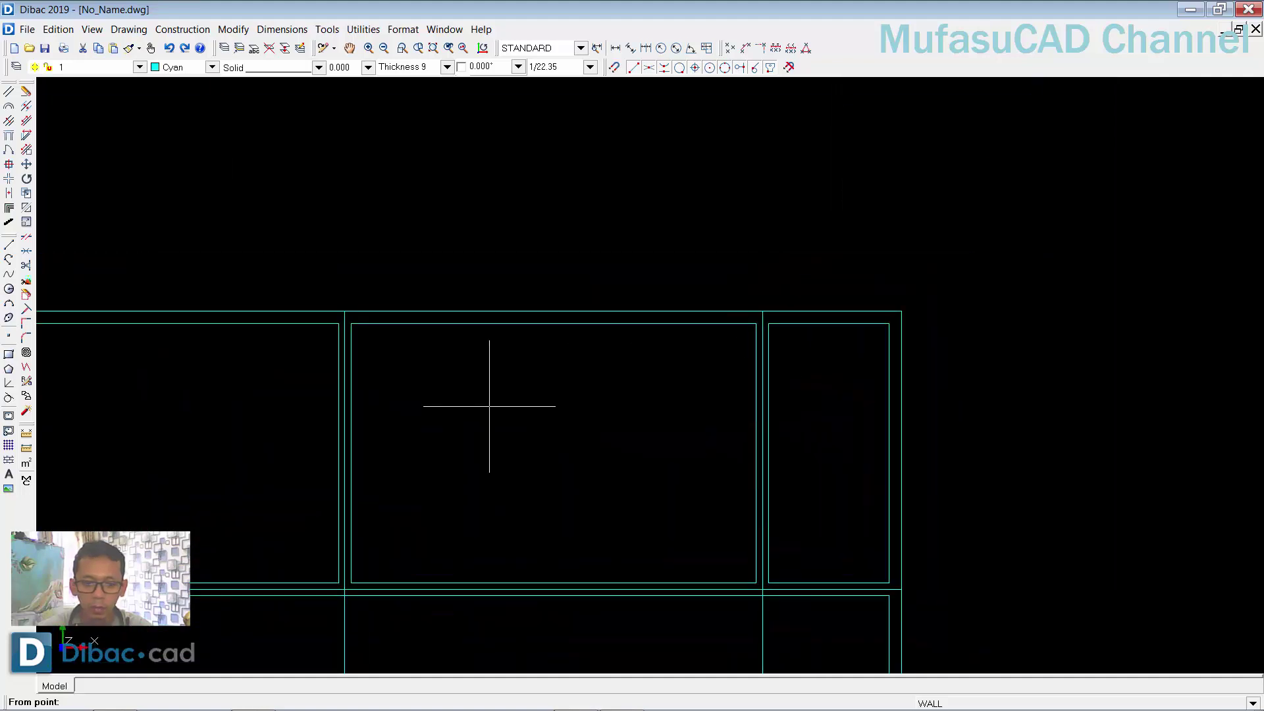
middle_drag(489, 406, 782, 331)
middle_drag(429, 361, 757, 296)
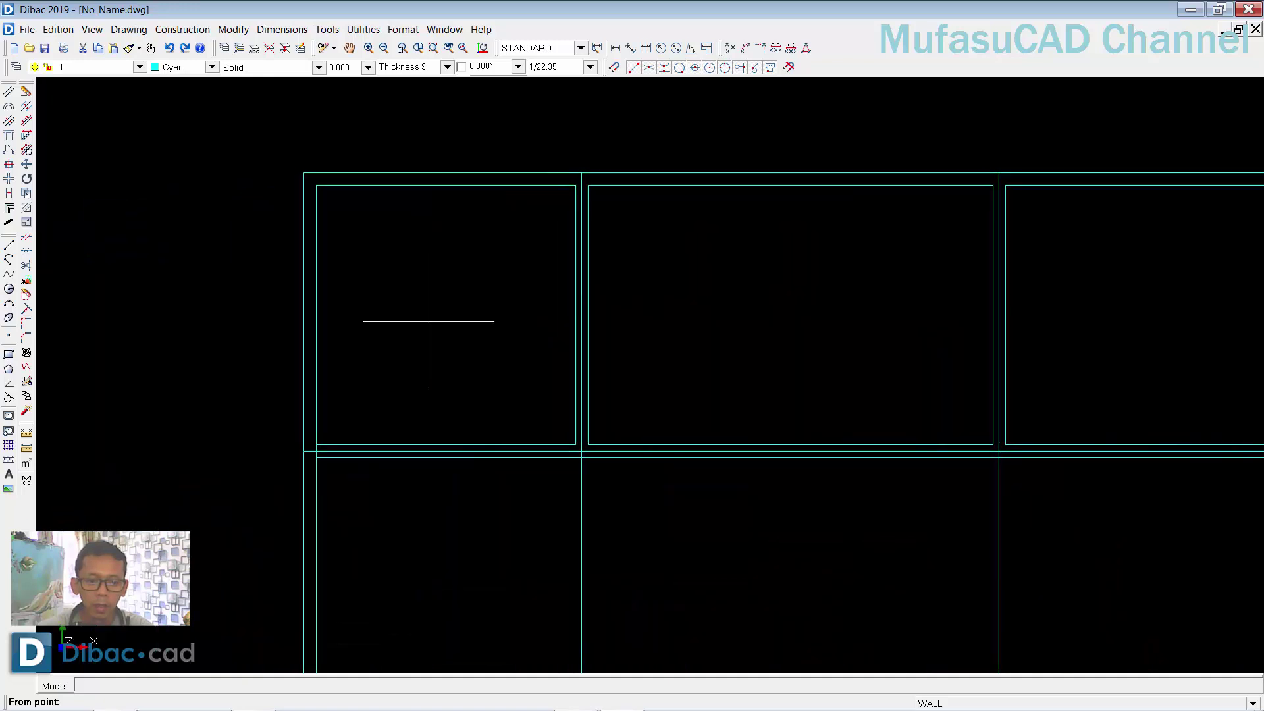
middle_drag(428, 321, 466, 370)
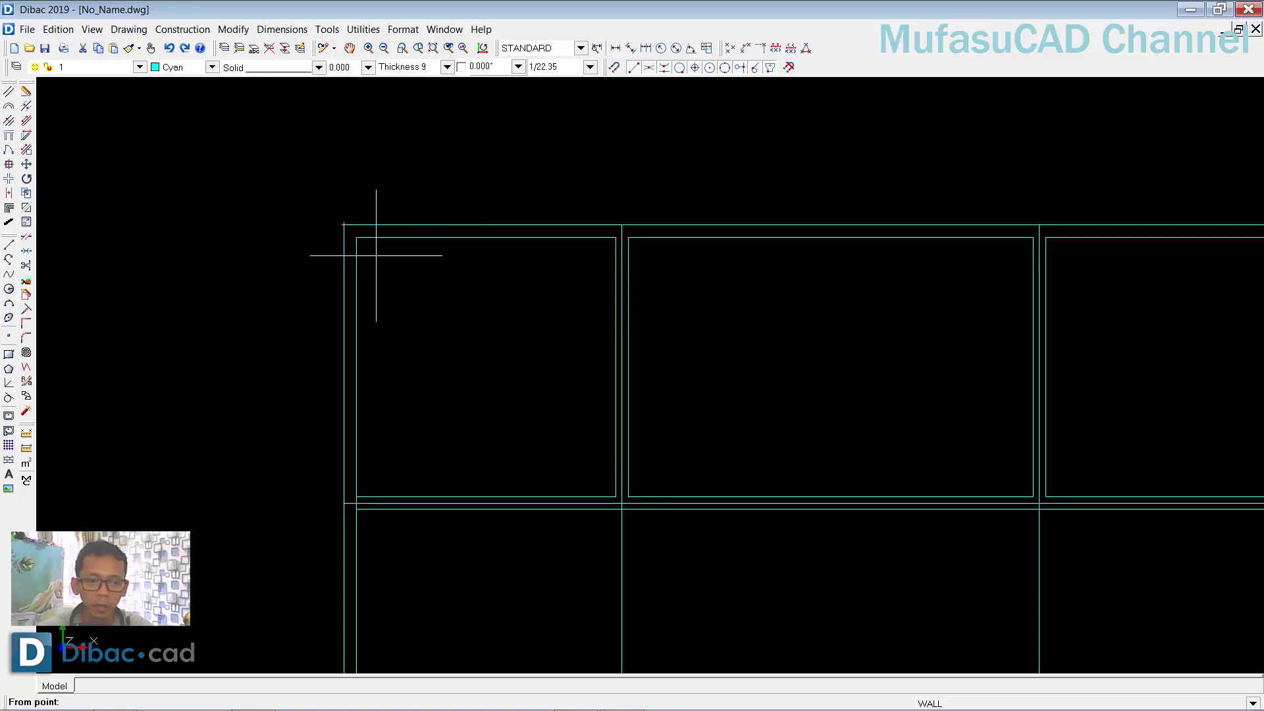
key(Escape)
drag(352, 225, 395, 197)
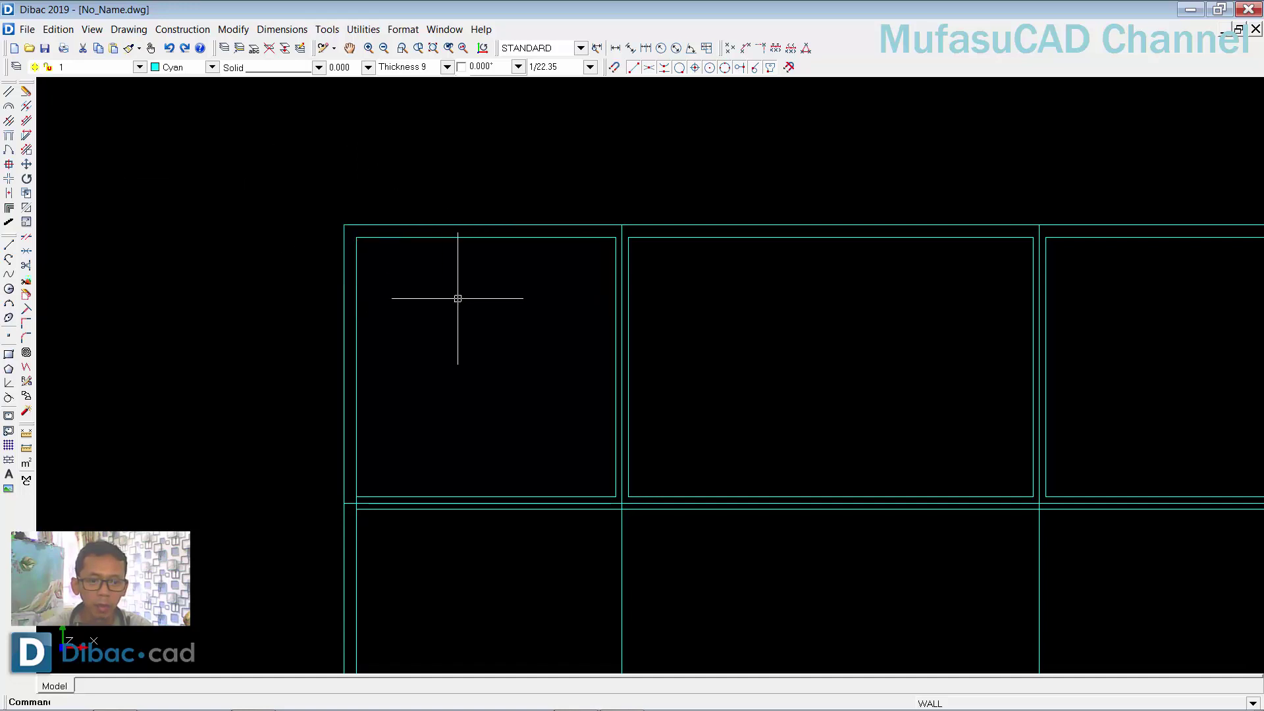
- Shorten the left wall line to the middle wall and extend the partition line to the top wall
click(25, 123)
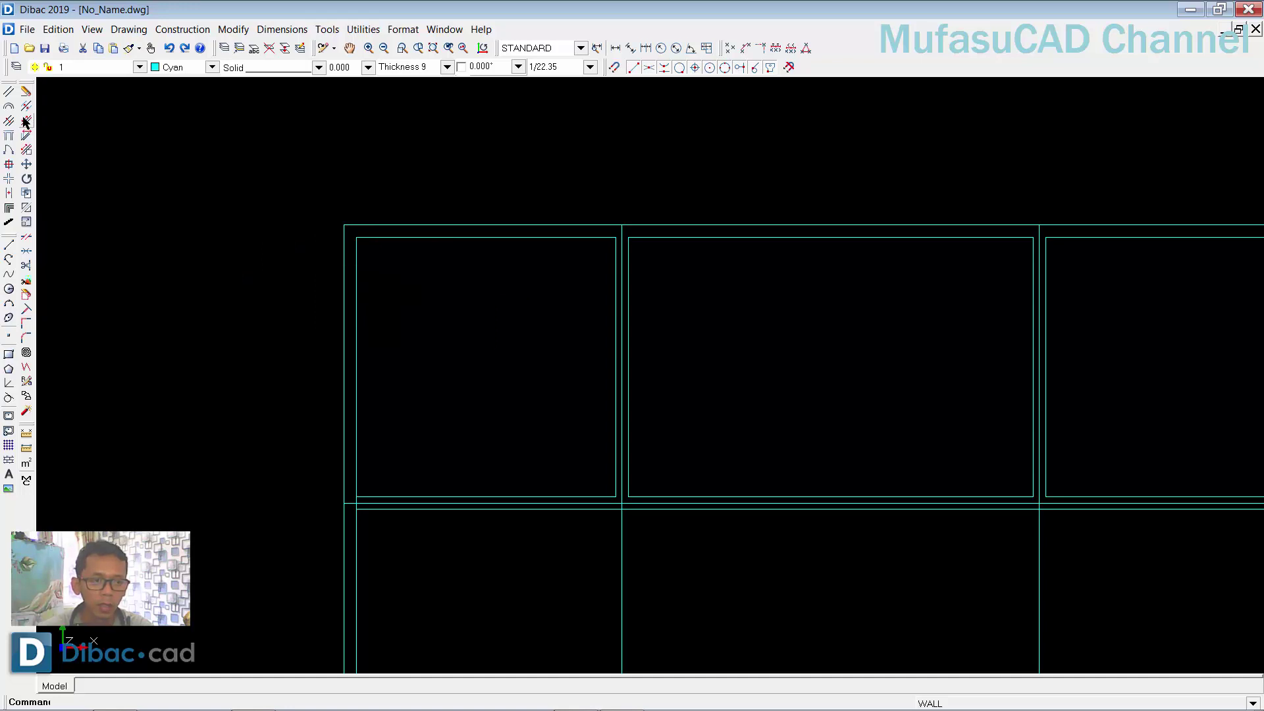
click(25, 122)
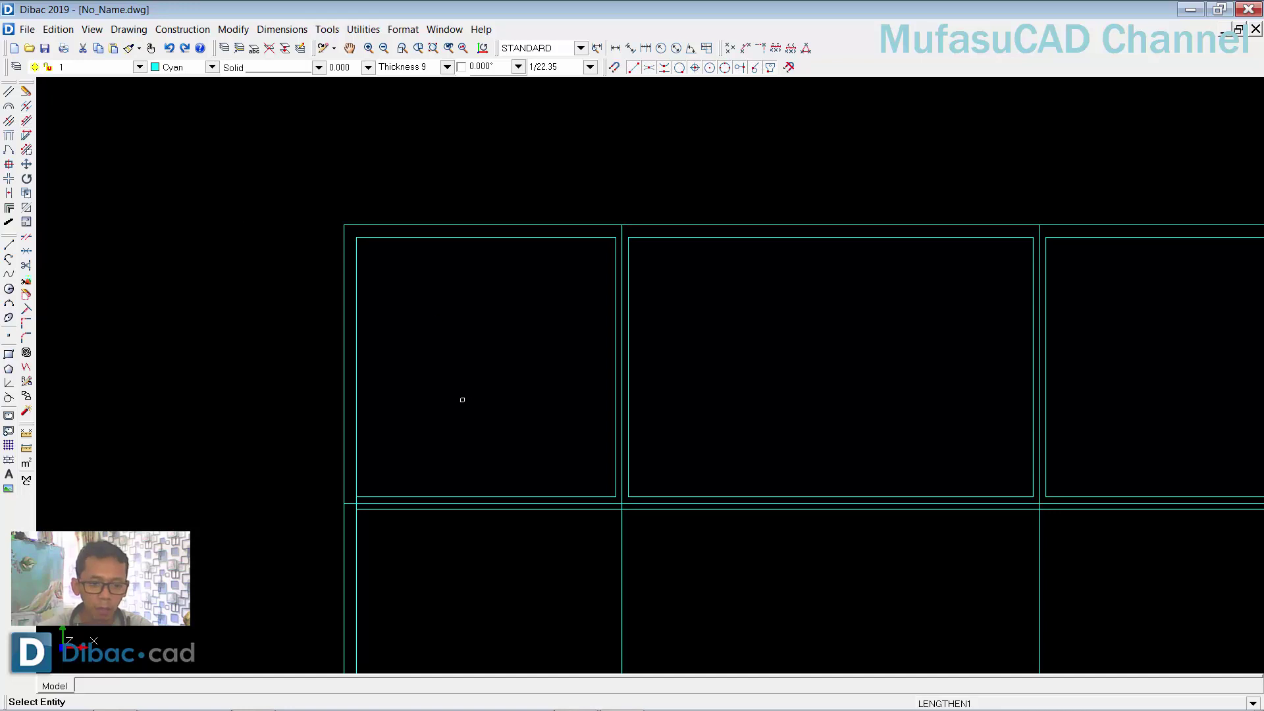
click(356, 474)
click(356, 496)
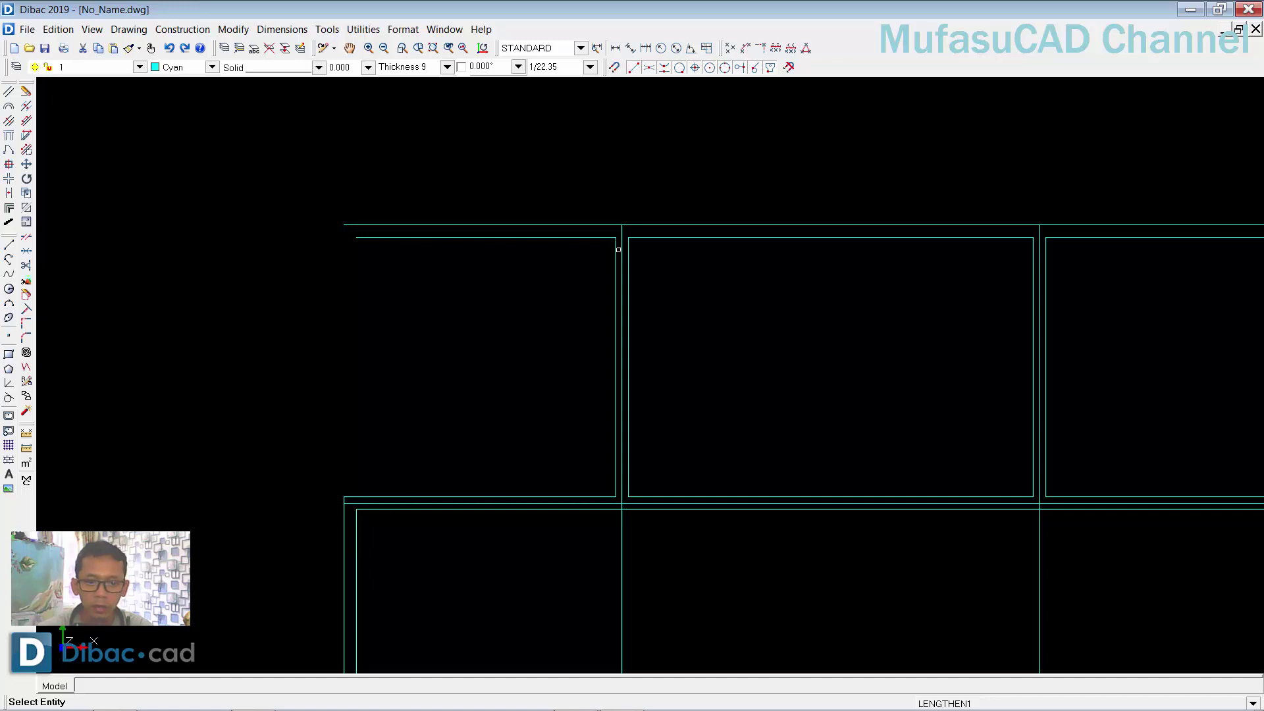
click(616, 244)
click(615, 225)
scroll(666, 370, down, 2)
middle_drag(720, 389, 647, 349)
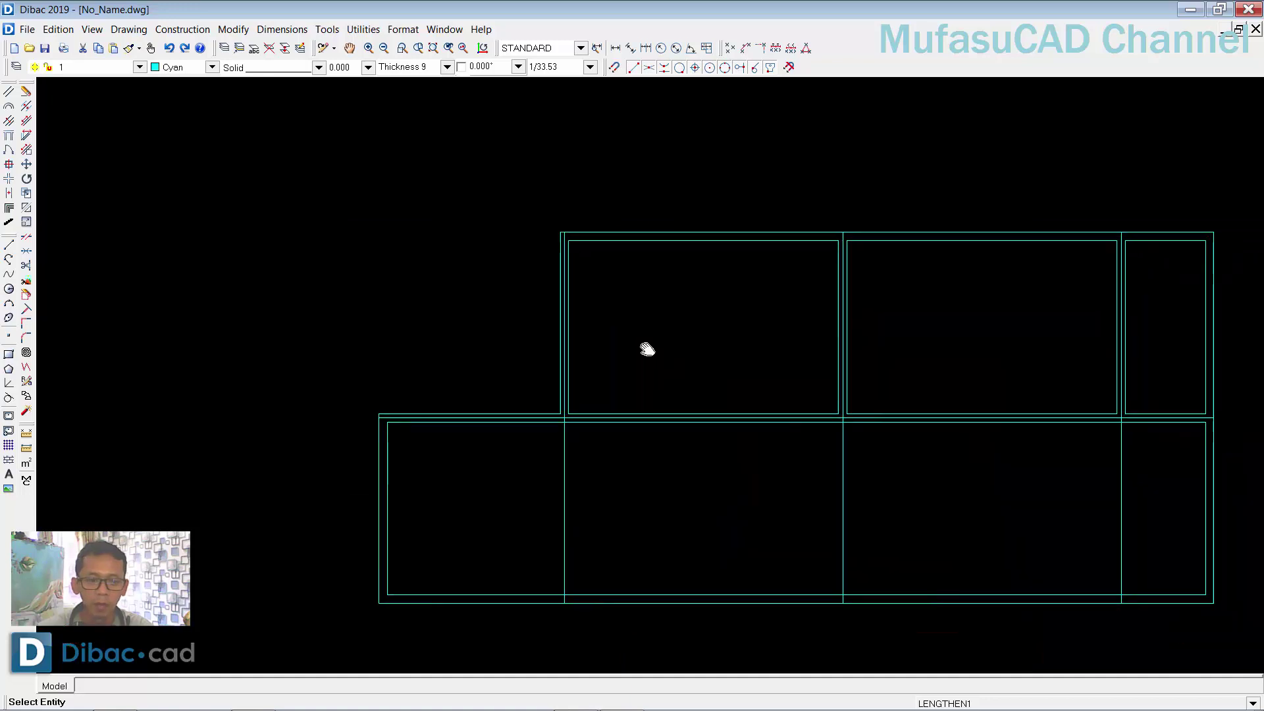
key(Escape)
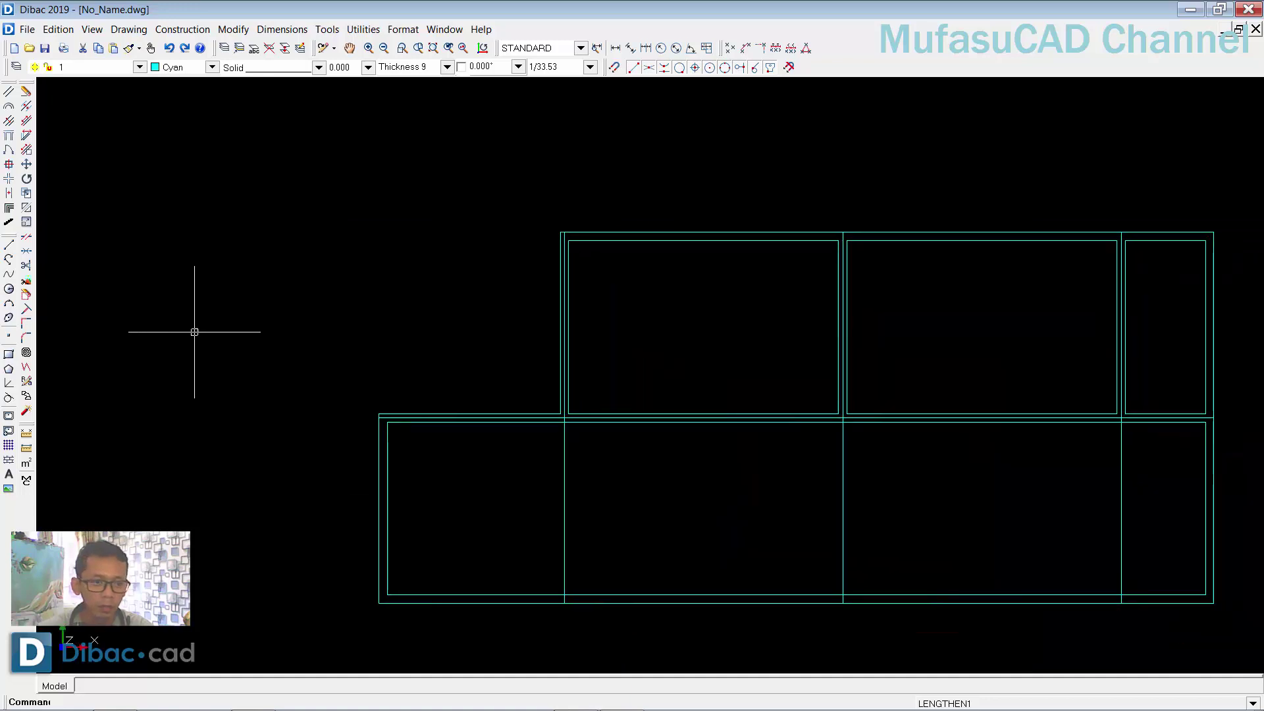
- Activate the Rectangle tool and centre the plan in the view
click(8, 356)
scroll(401, 407, up, 6)
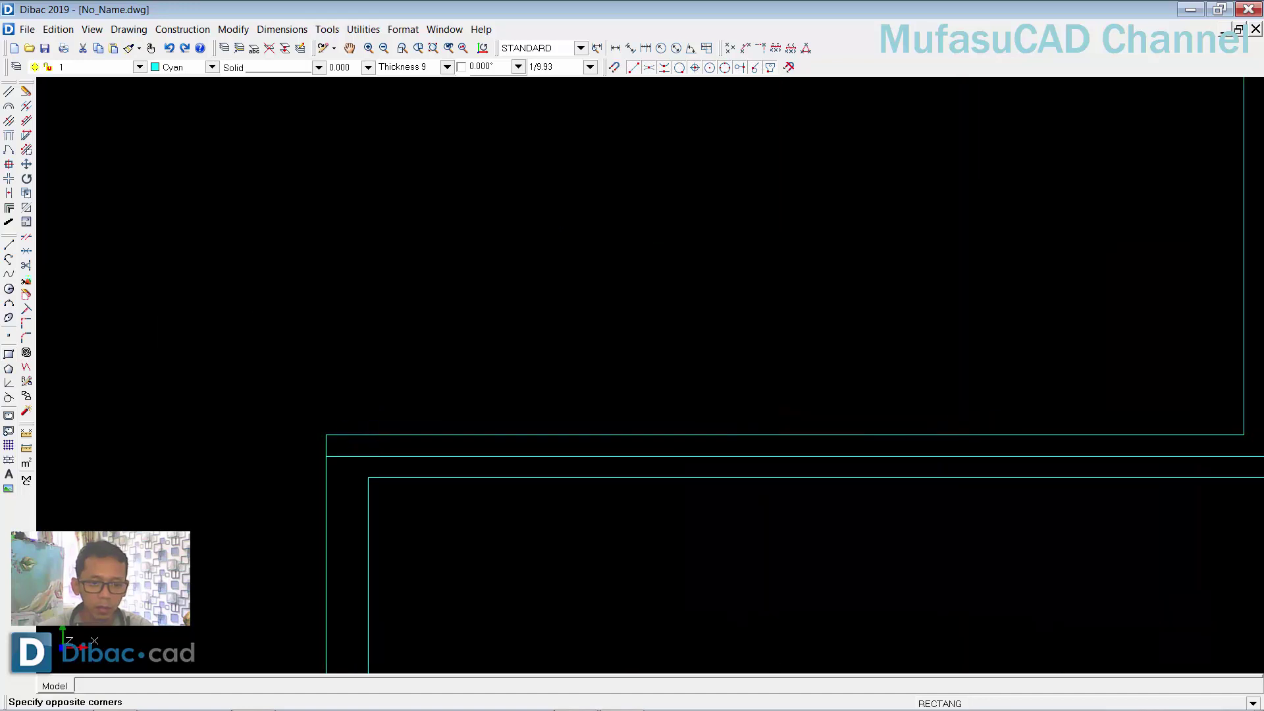
scroll(326, 427, up, 1)
scroll(326, 435, down, 2)
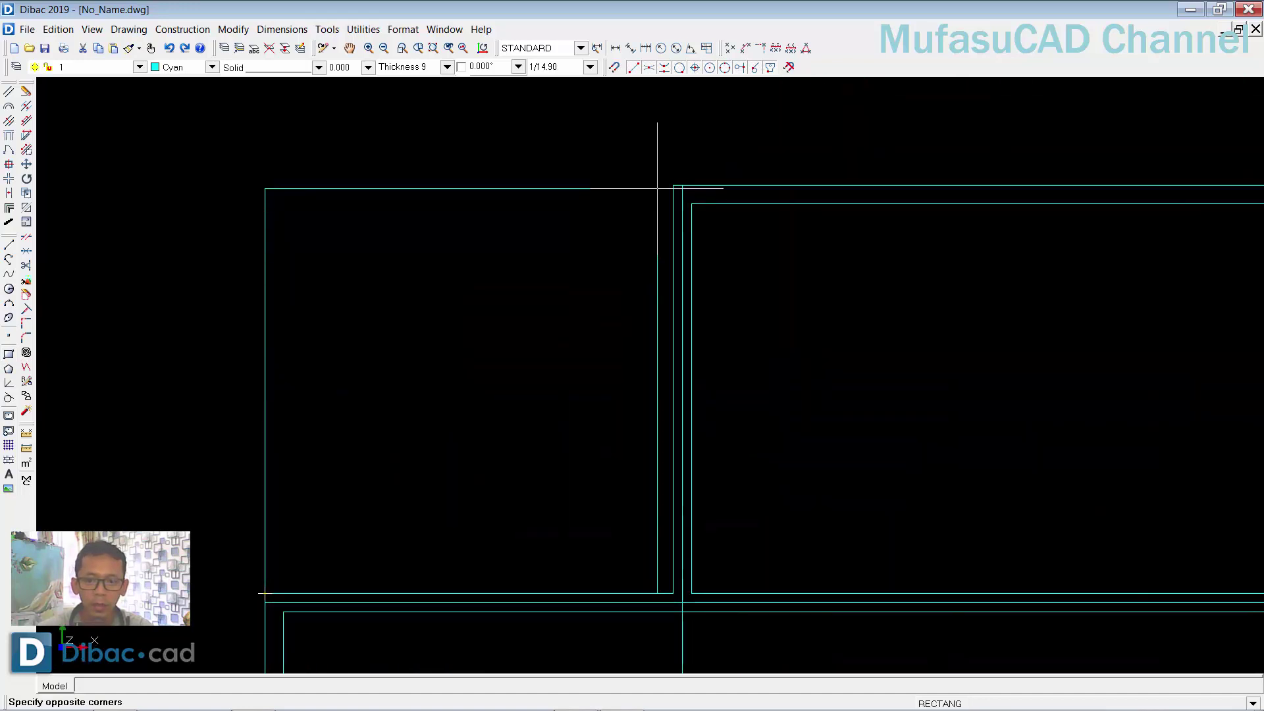
scroll(637, 355, down, 2)
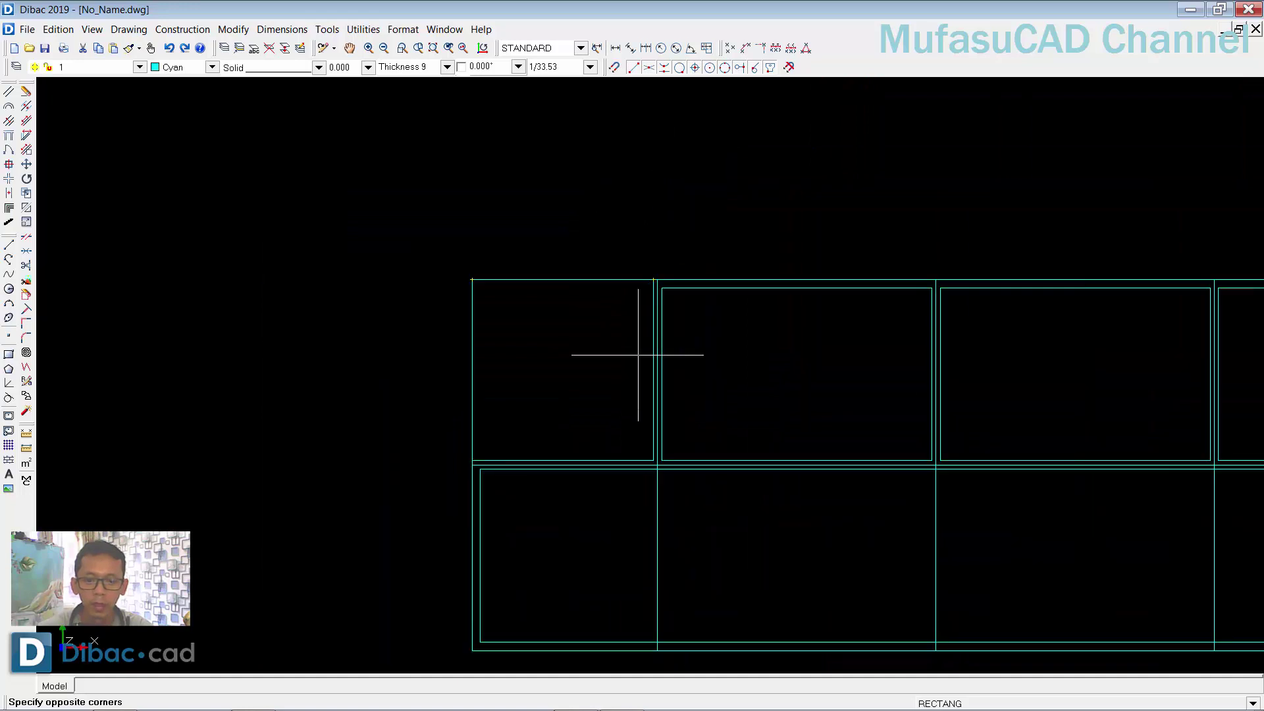
scroll(638, 355, down, 1)
middle_drag(838, 373, 604, 318)
scroll(563, 405, up, 1)
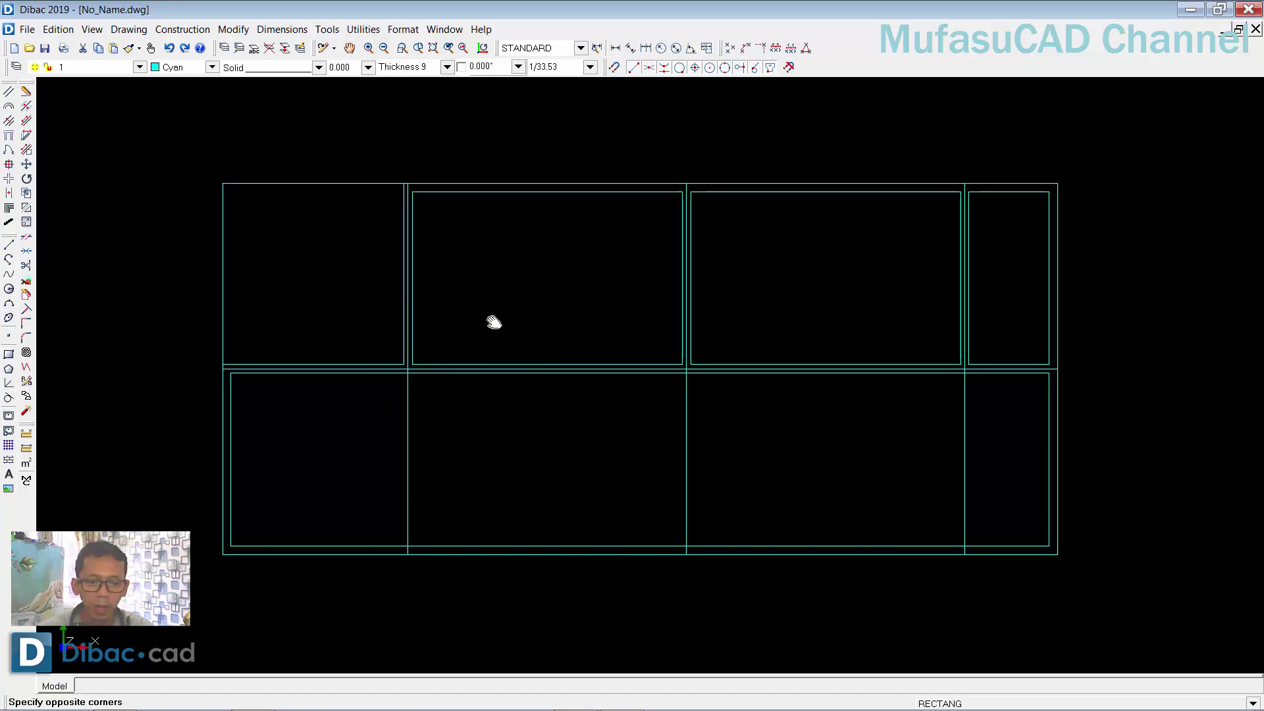
middle_drag(494, 319, 513, 322)
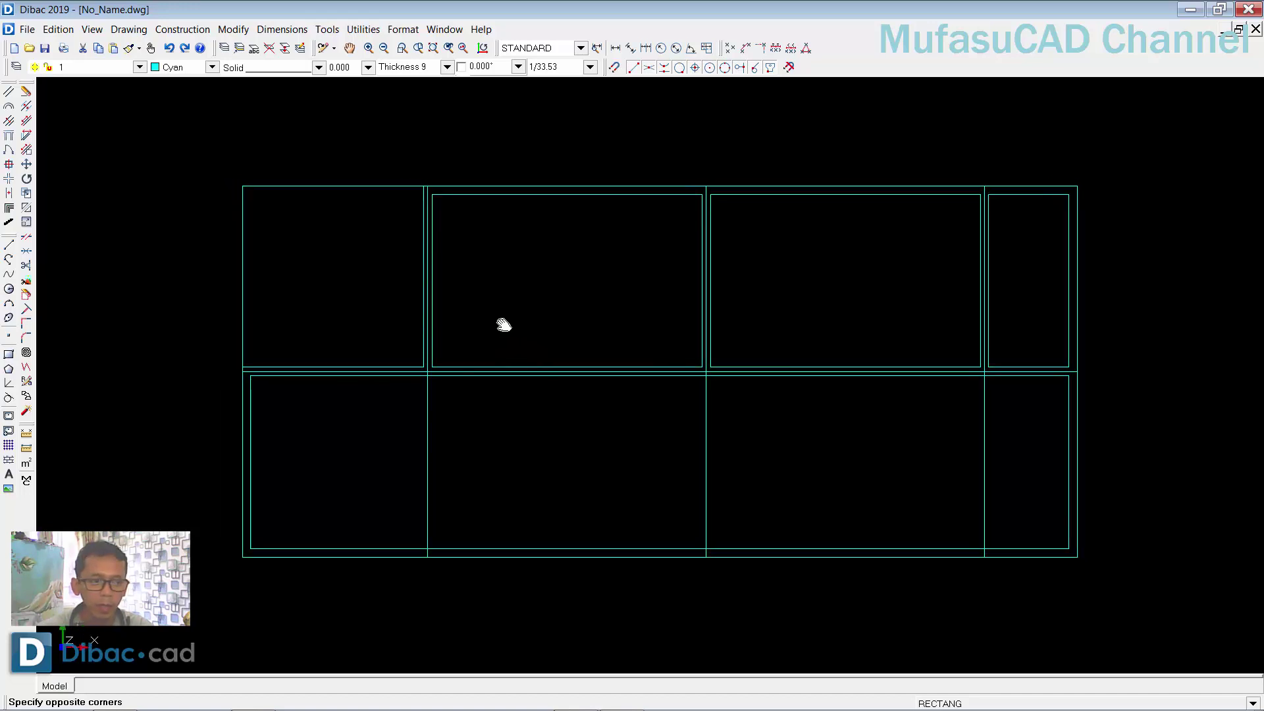
- In Joinery, choose a Single Interior door with 0.625 width and confirm
click(12, 157)
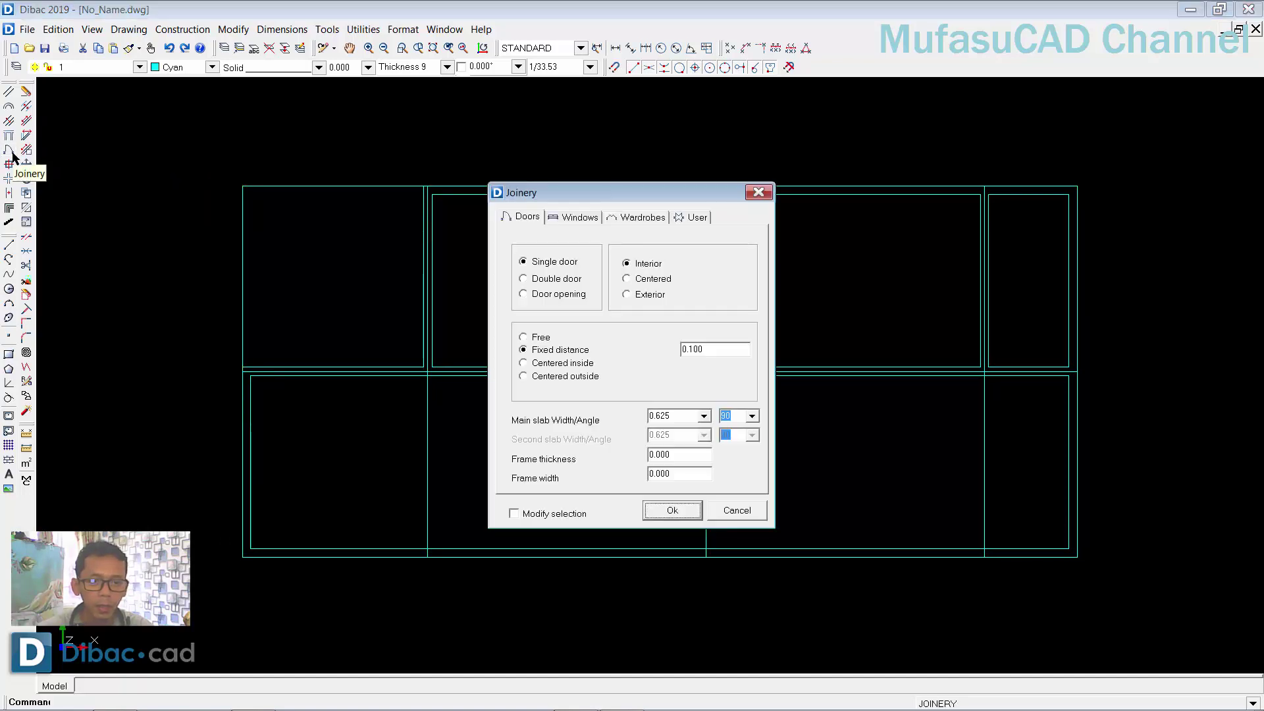
click(521, 217)
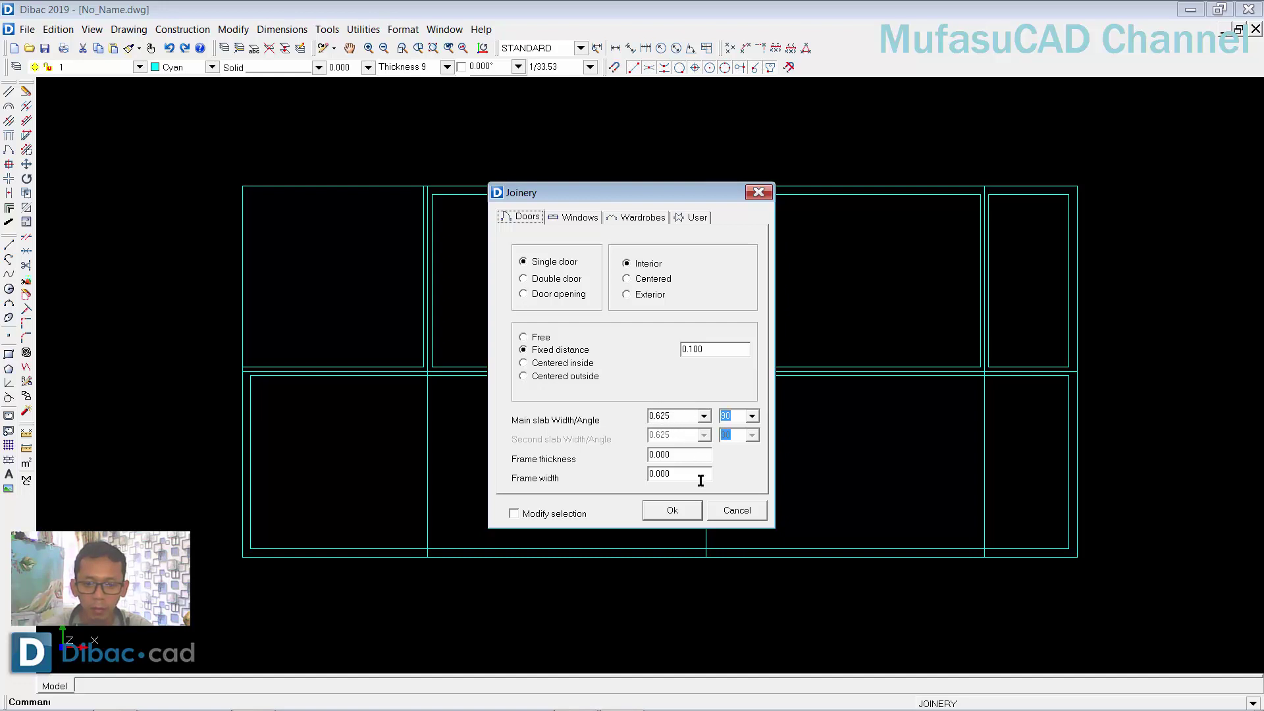
click(671, 511)
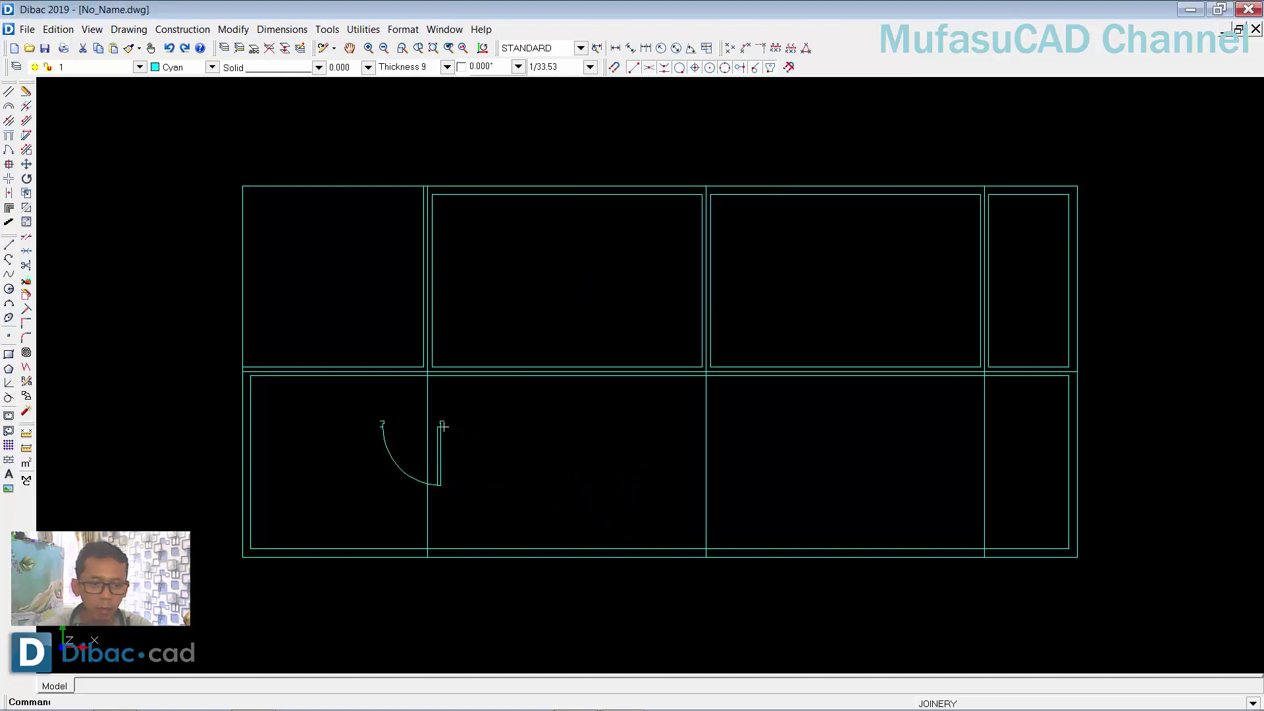
- Place four doors along the middle wall, the last into the small right-hand room
click(273, 375)
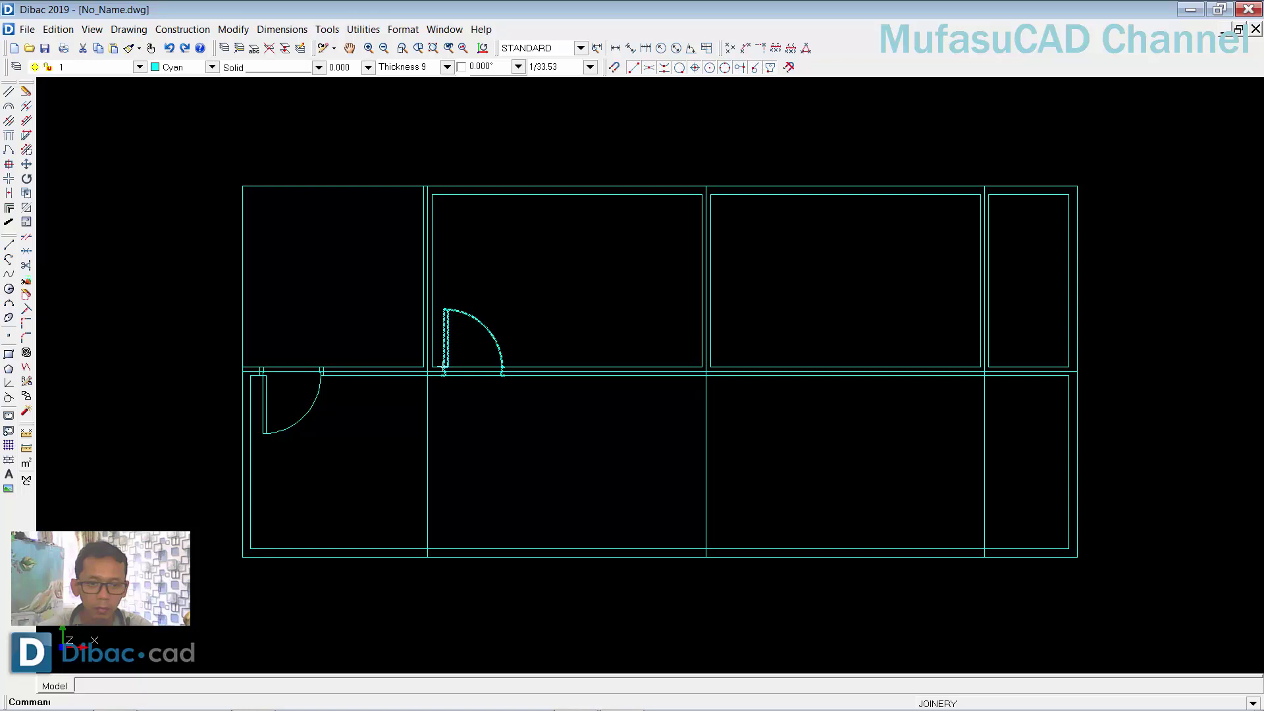
click(444, 367)
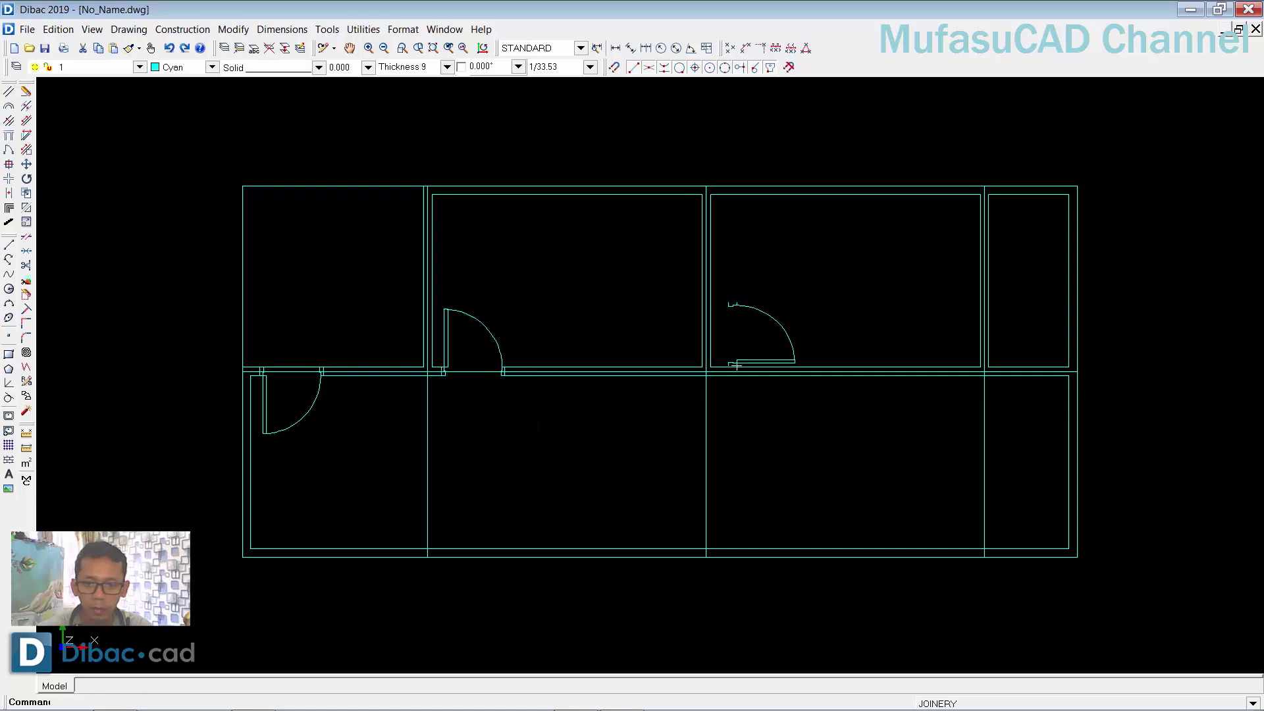
click(733, 366)
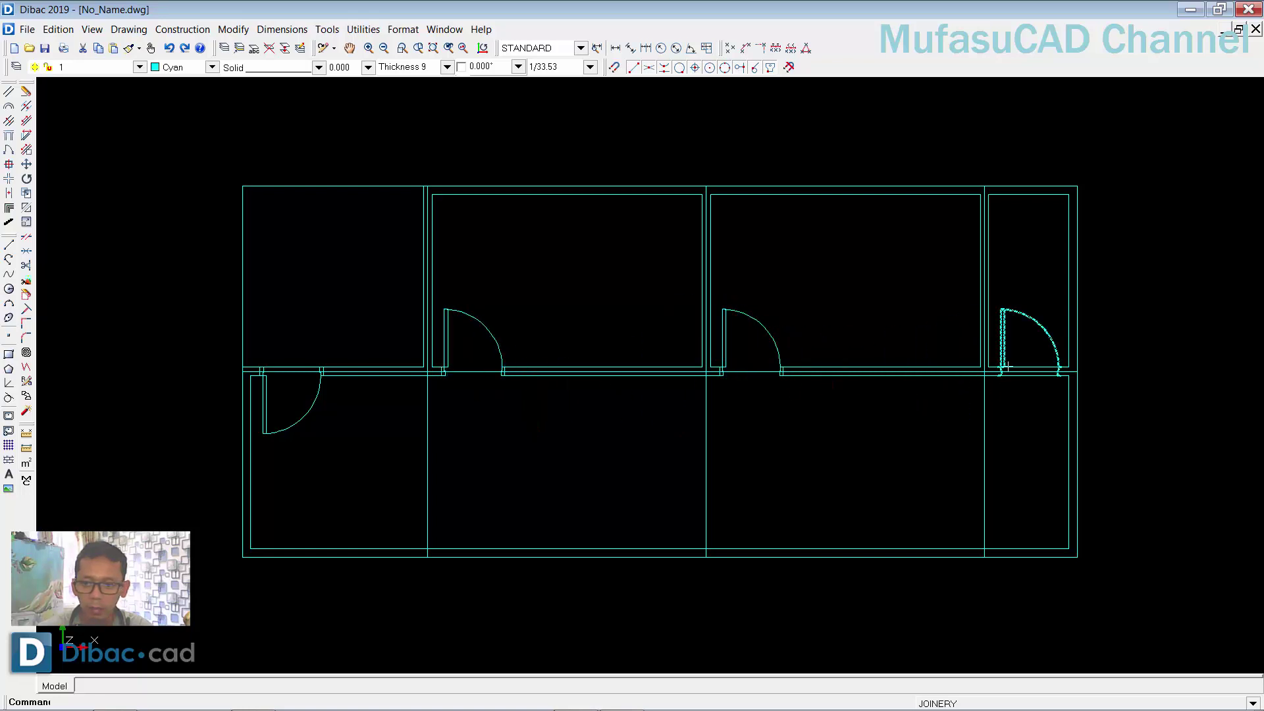
click(1008, 367)
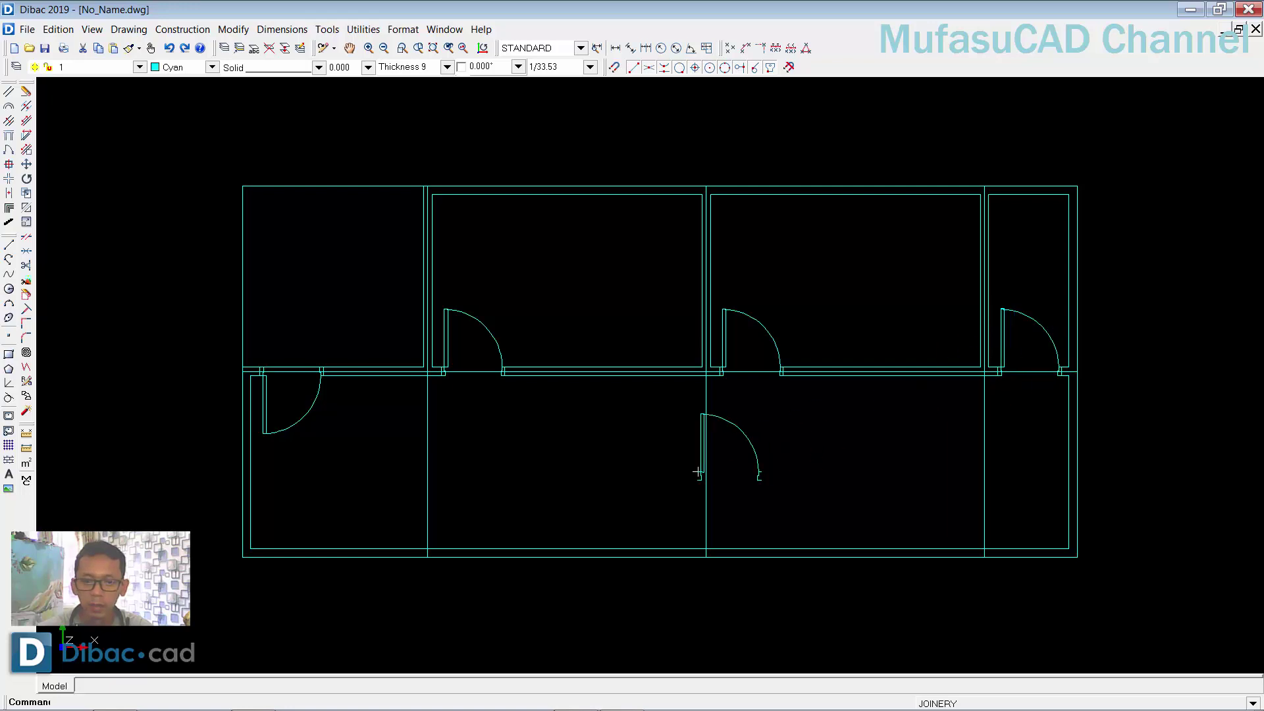
middle_drag(655, 436, 616, 422)
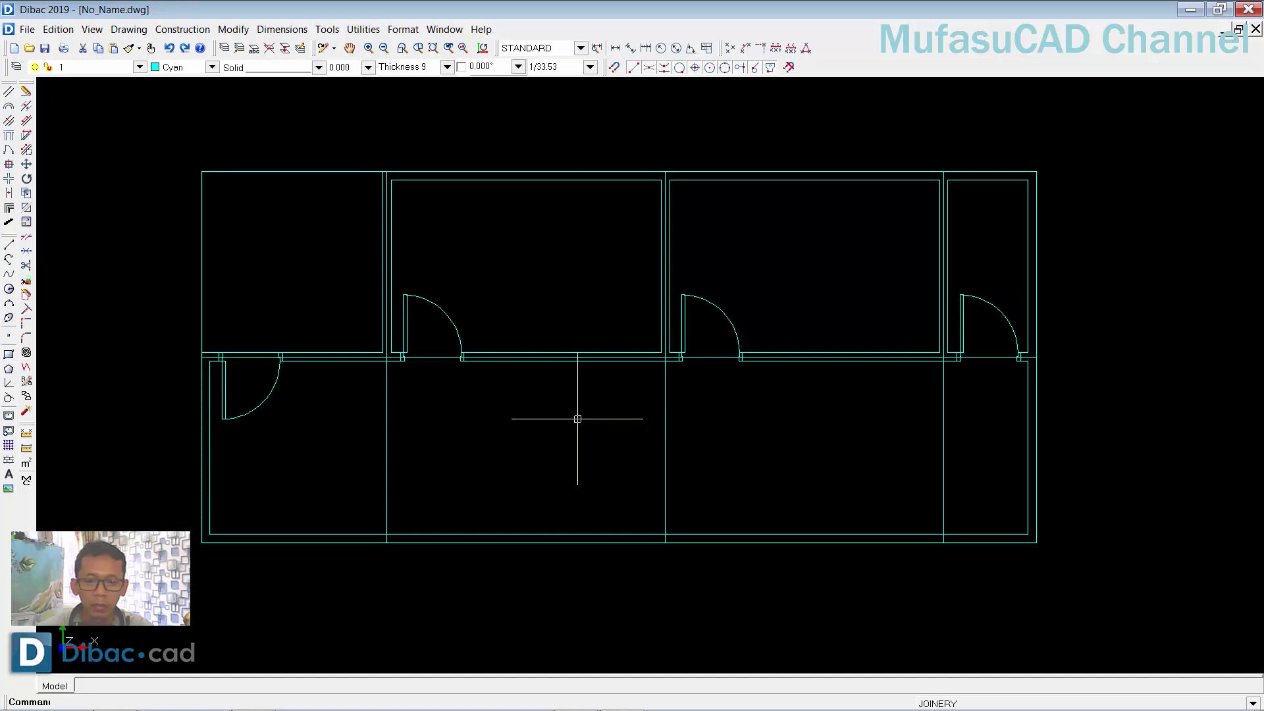
middle_drag(593, 403, 590, 412)
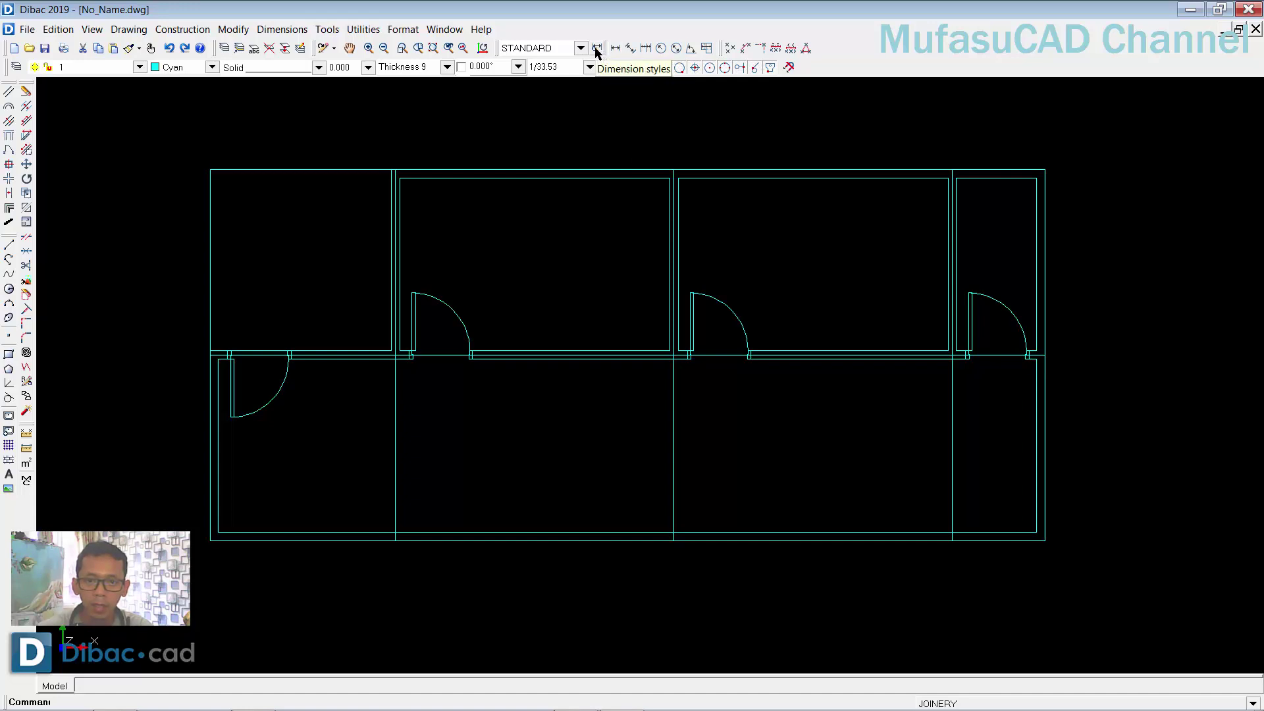
click(596, 49)
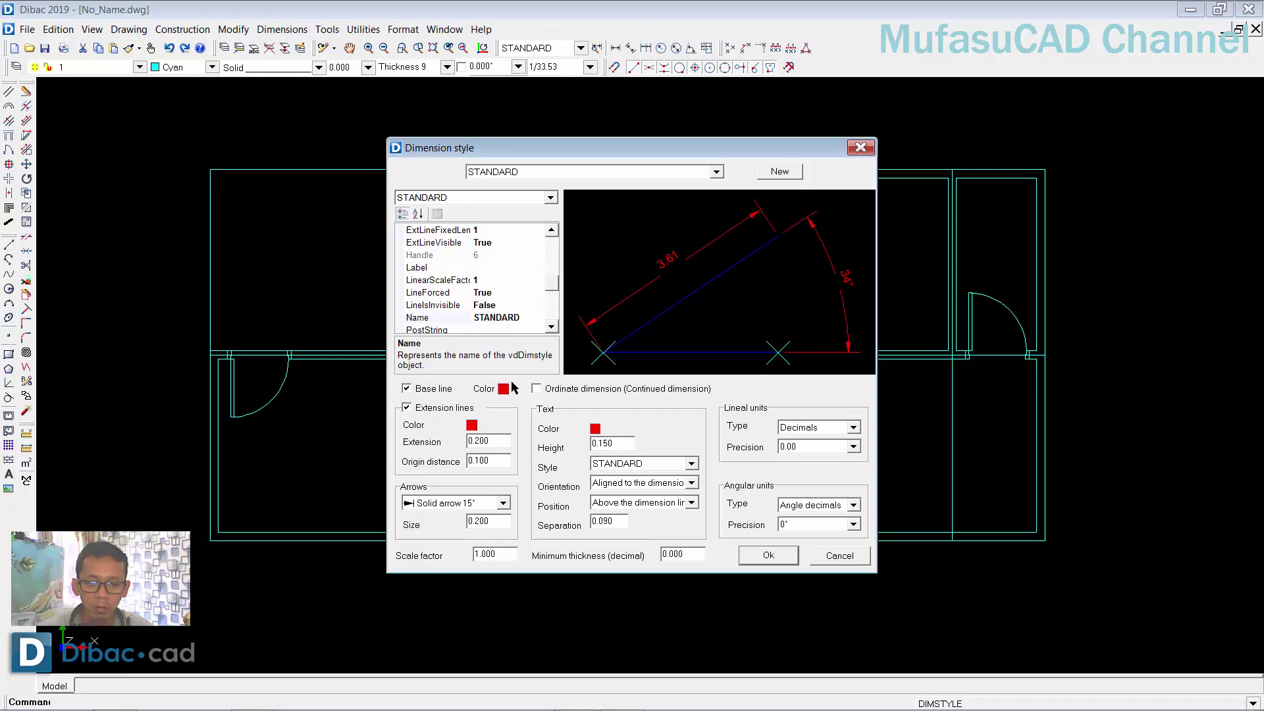
click(769, 552)
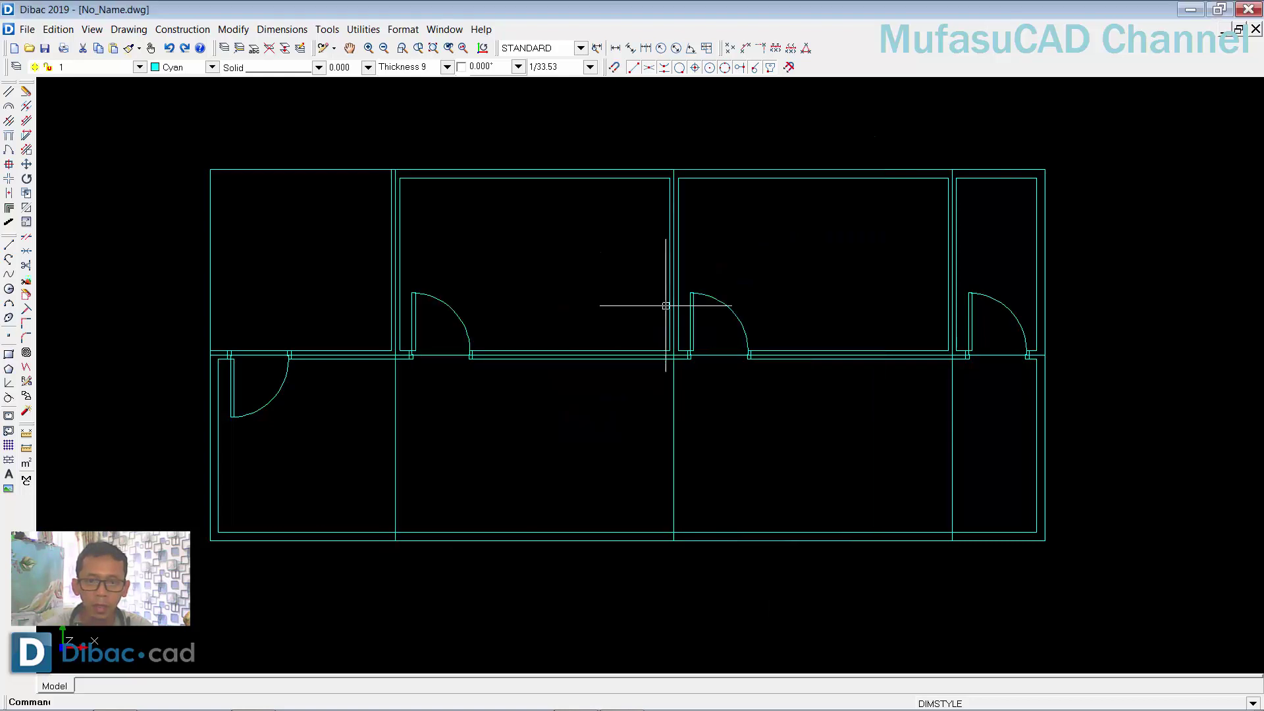
- Place linear dimensions corner to corner along the bottom wall: 2.00, 3.00, 3.00, 1.00
click(615, 48)
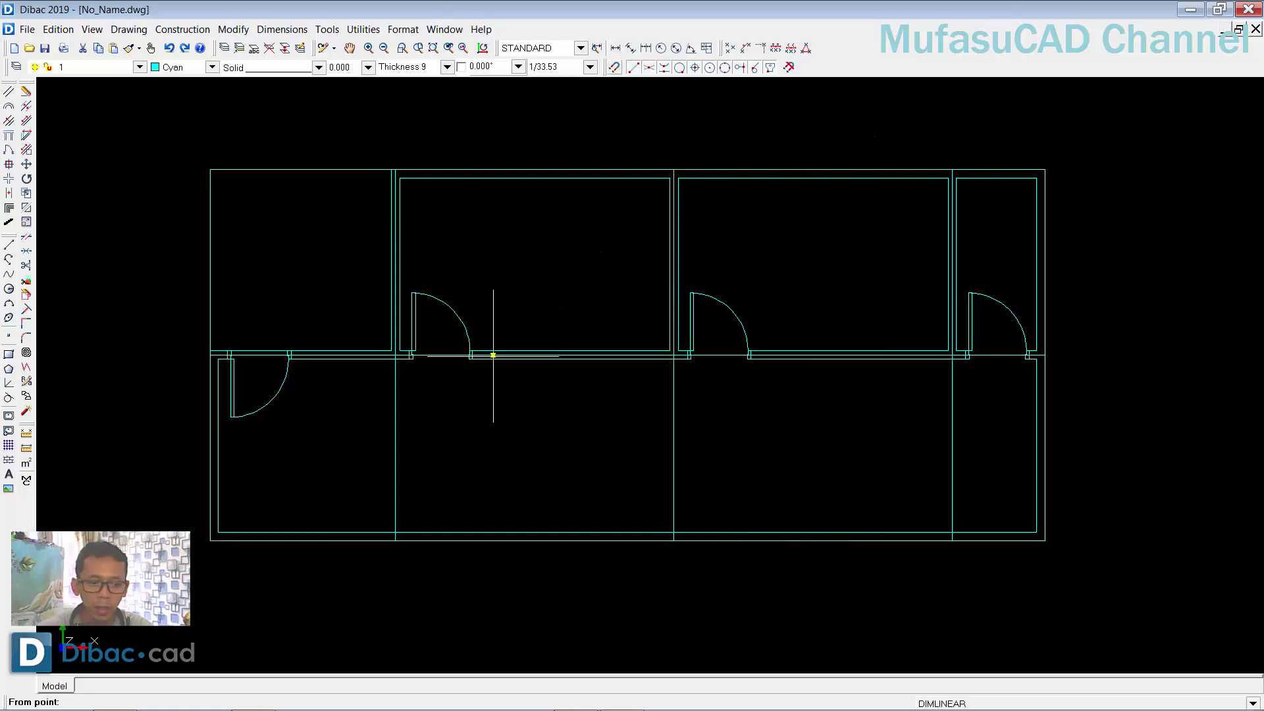
click(220, 541)
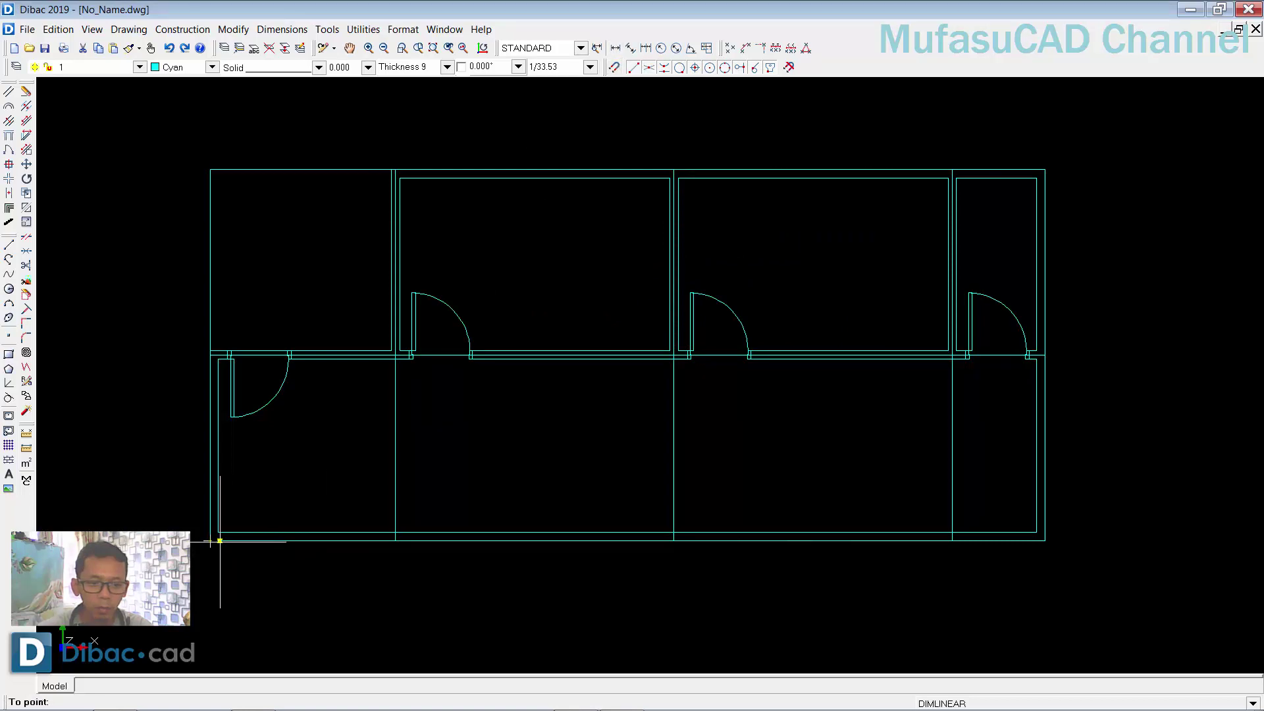
click(395, 540)
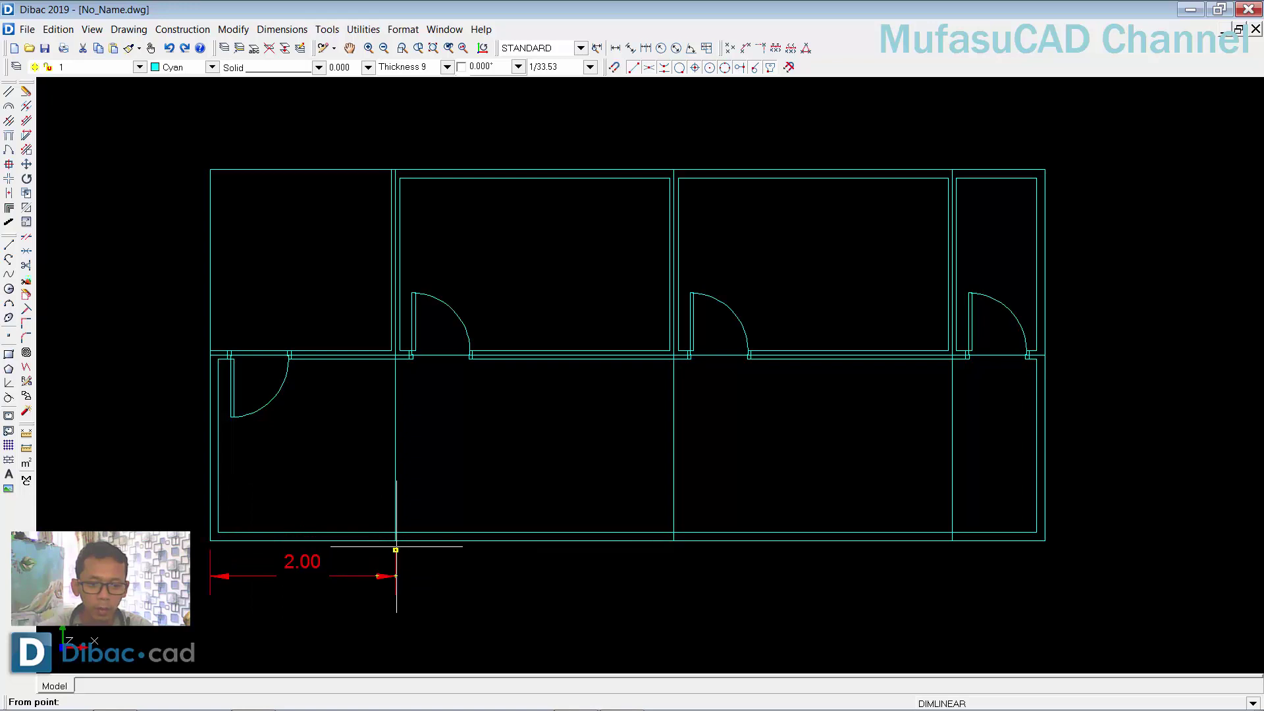
click(395, 540)
click(673, 541)
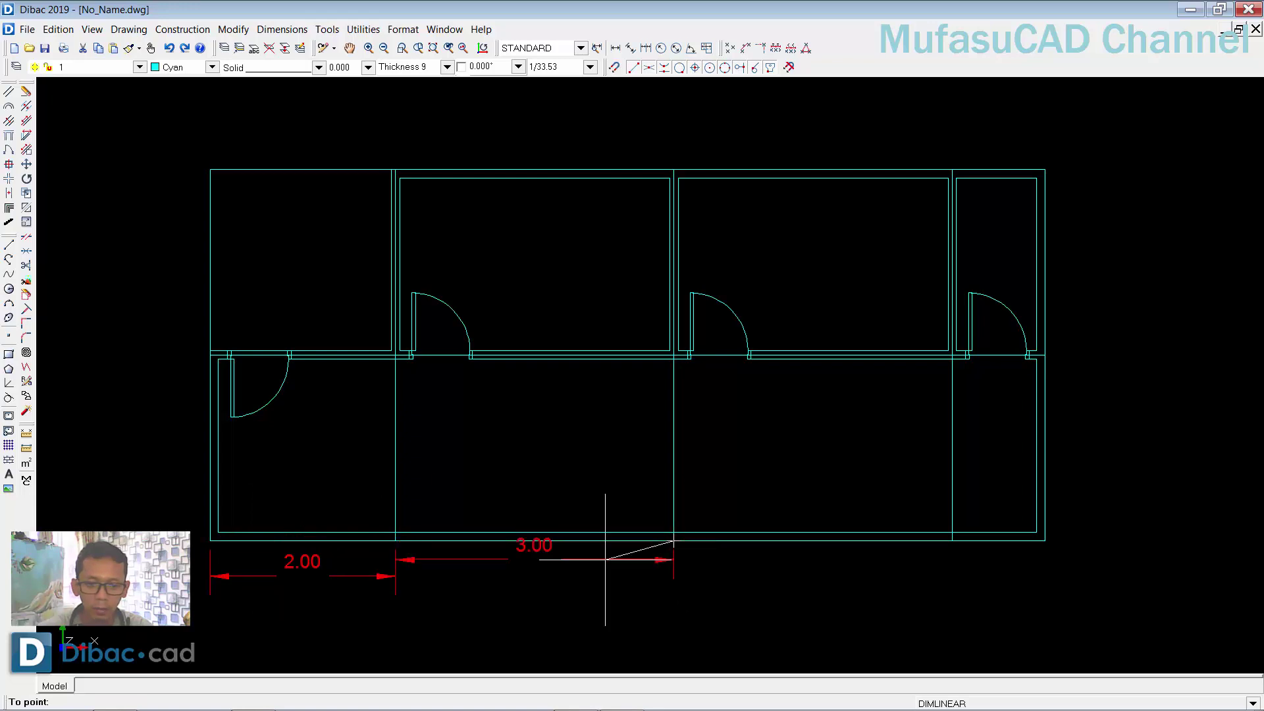
click(402, 575)
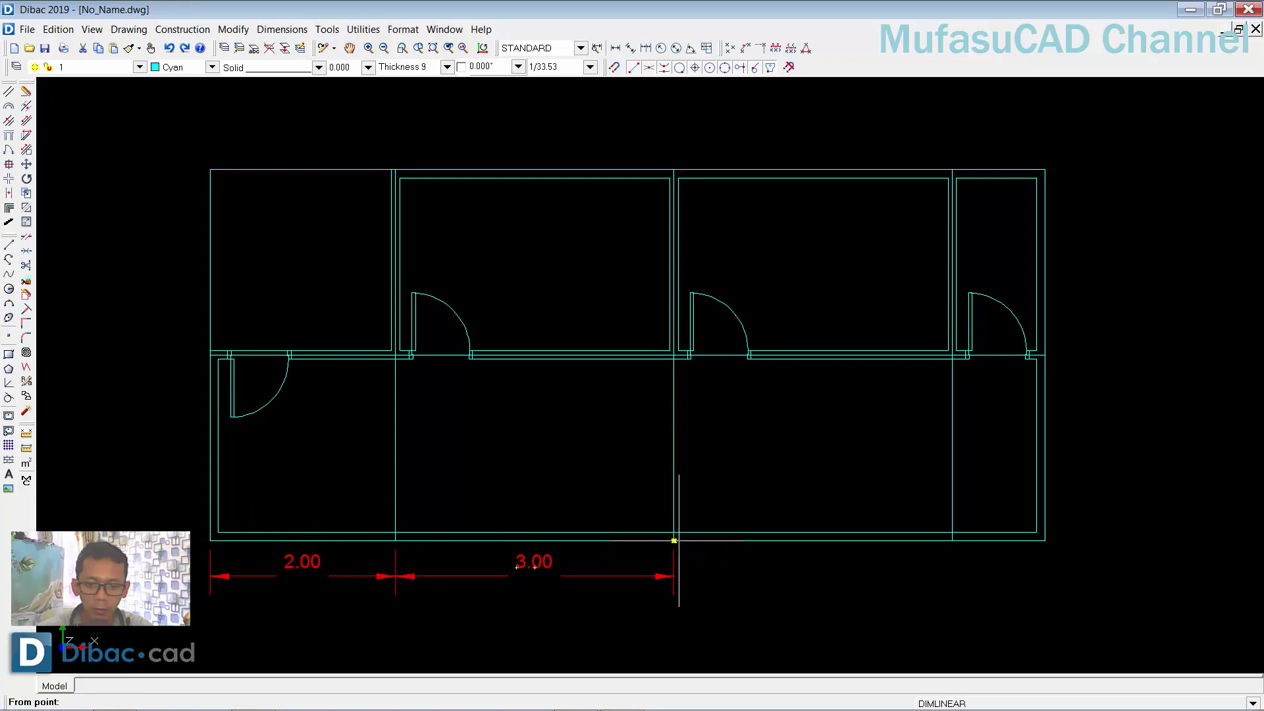
click(673, 541)
click(952, 541)
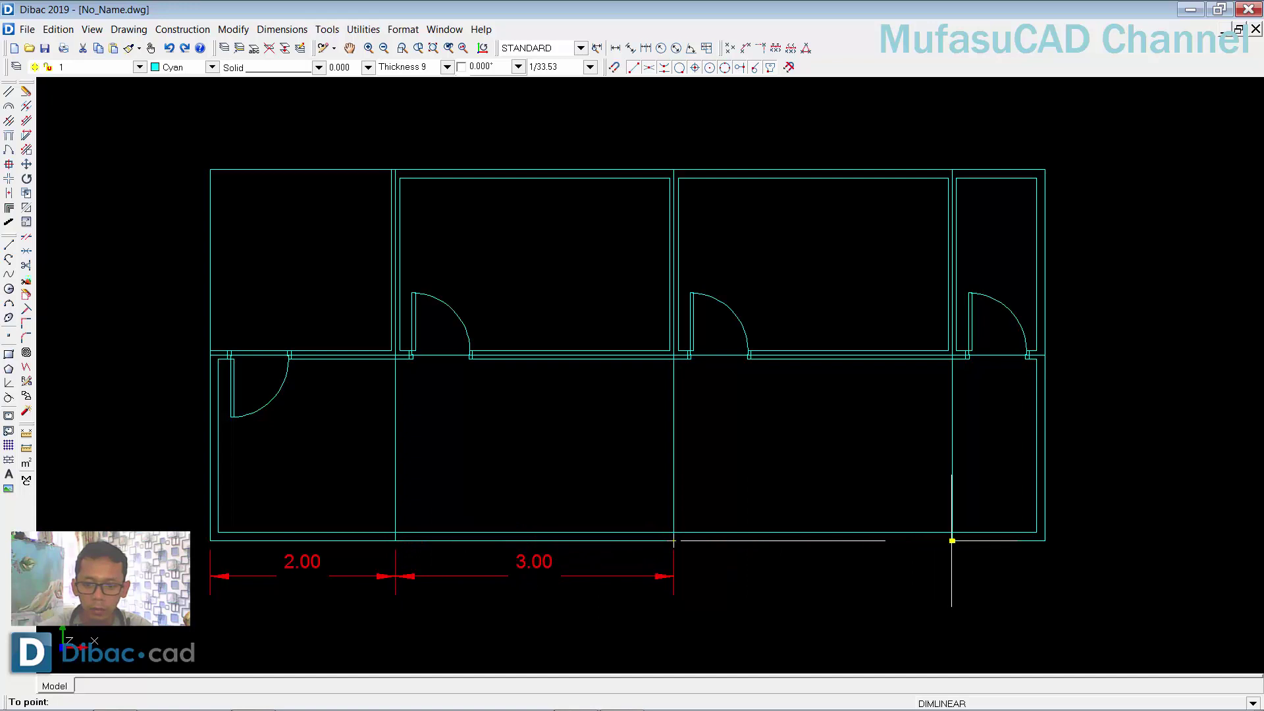
click(673, 576)
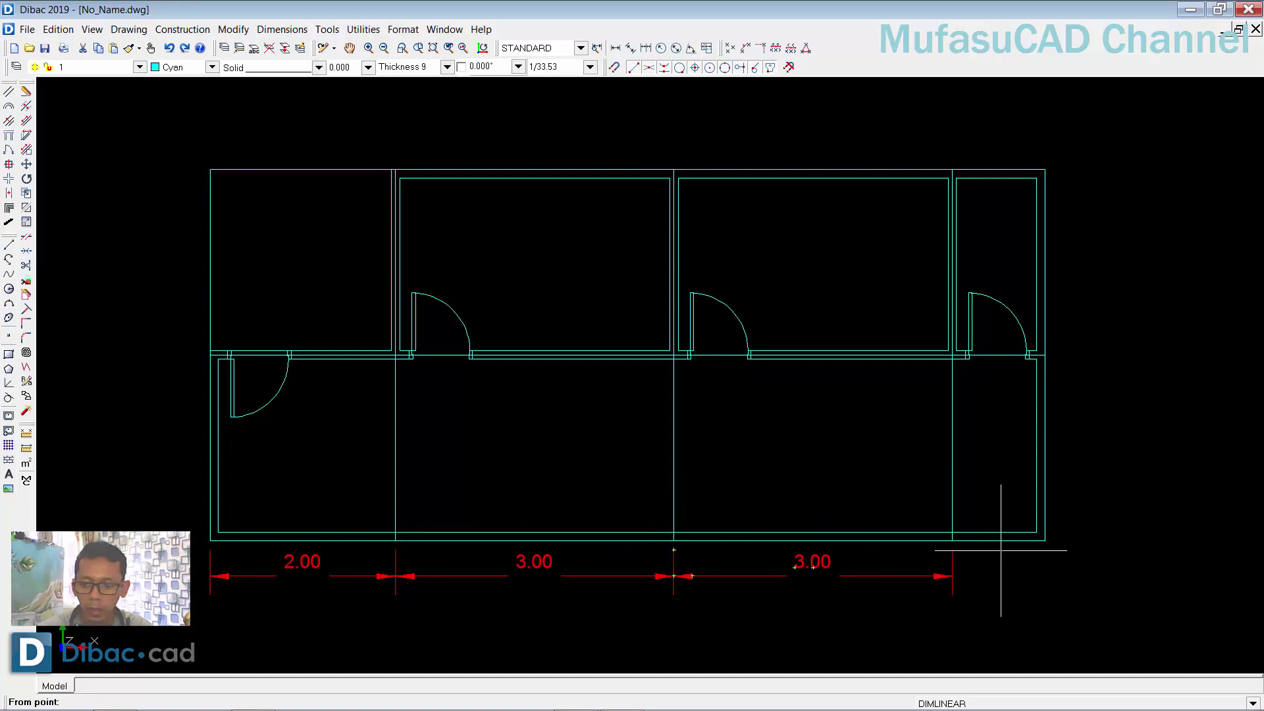
click(1045, 540)
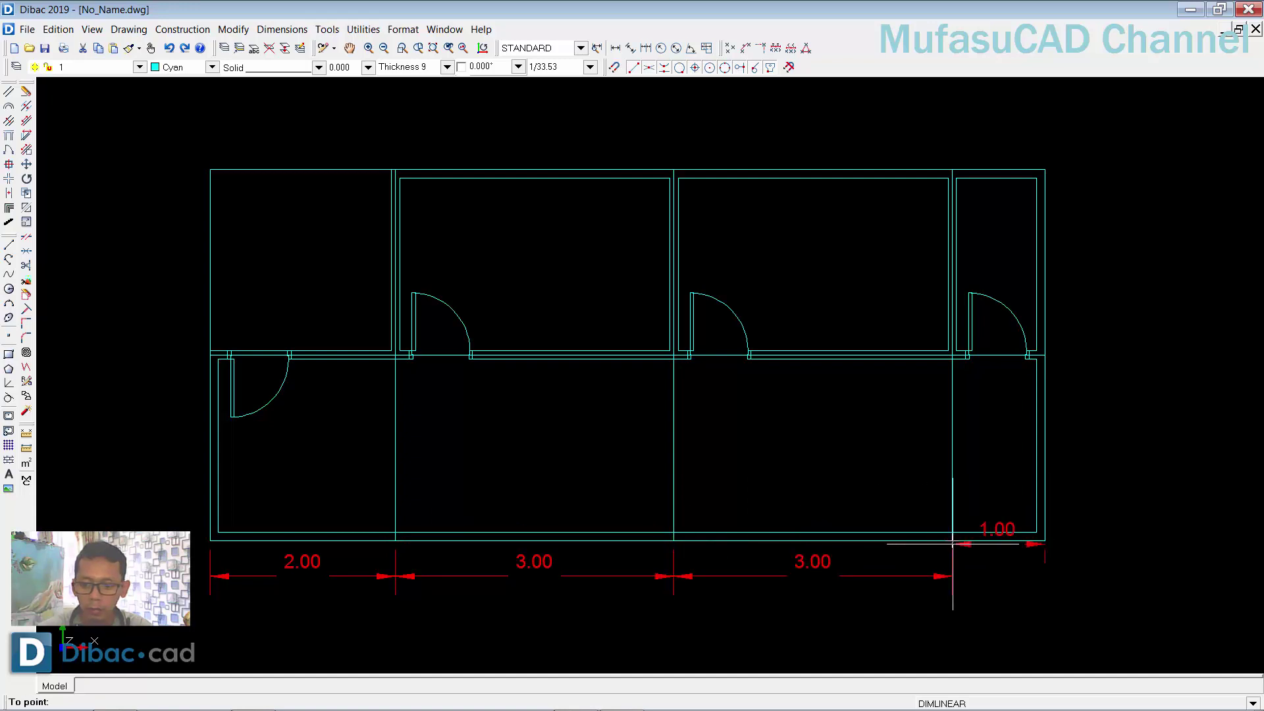
click(952, 573)
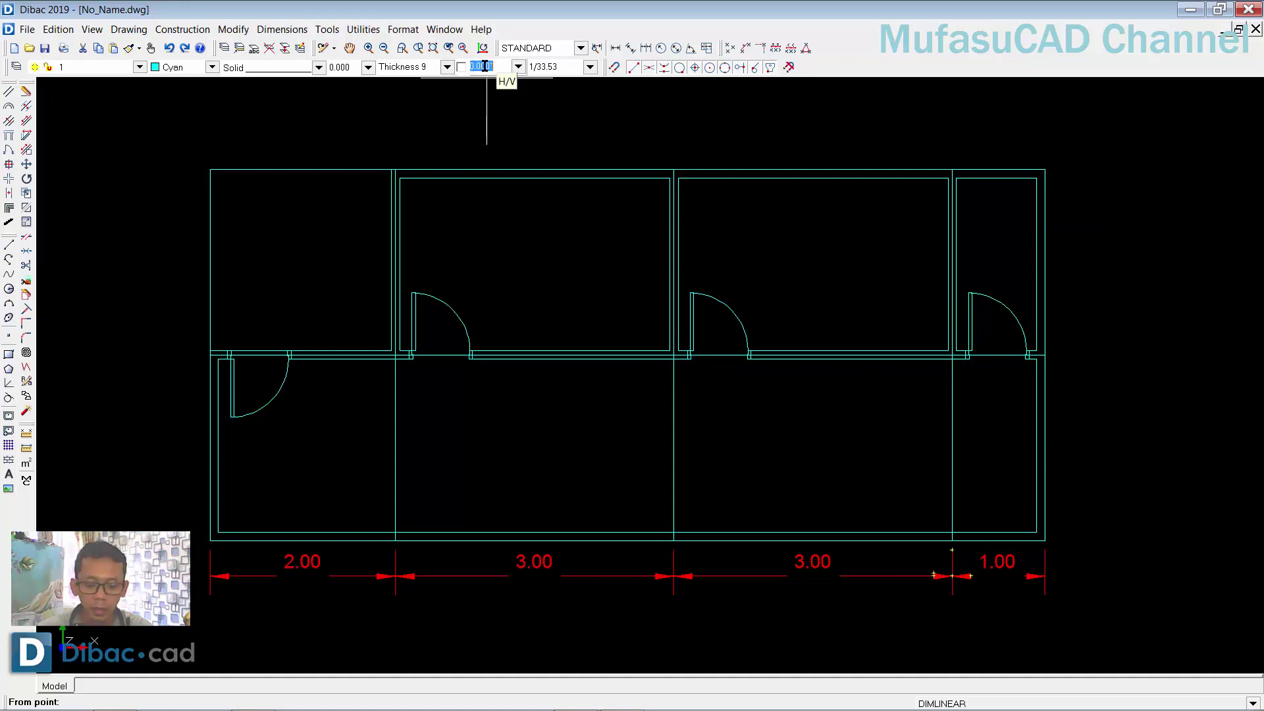
- Set the dimension angle to 90 and dimension the lower right wall at 2.00
text(90)
key(Return)
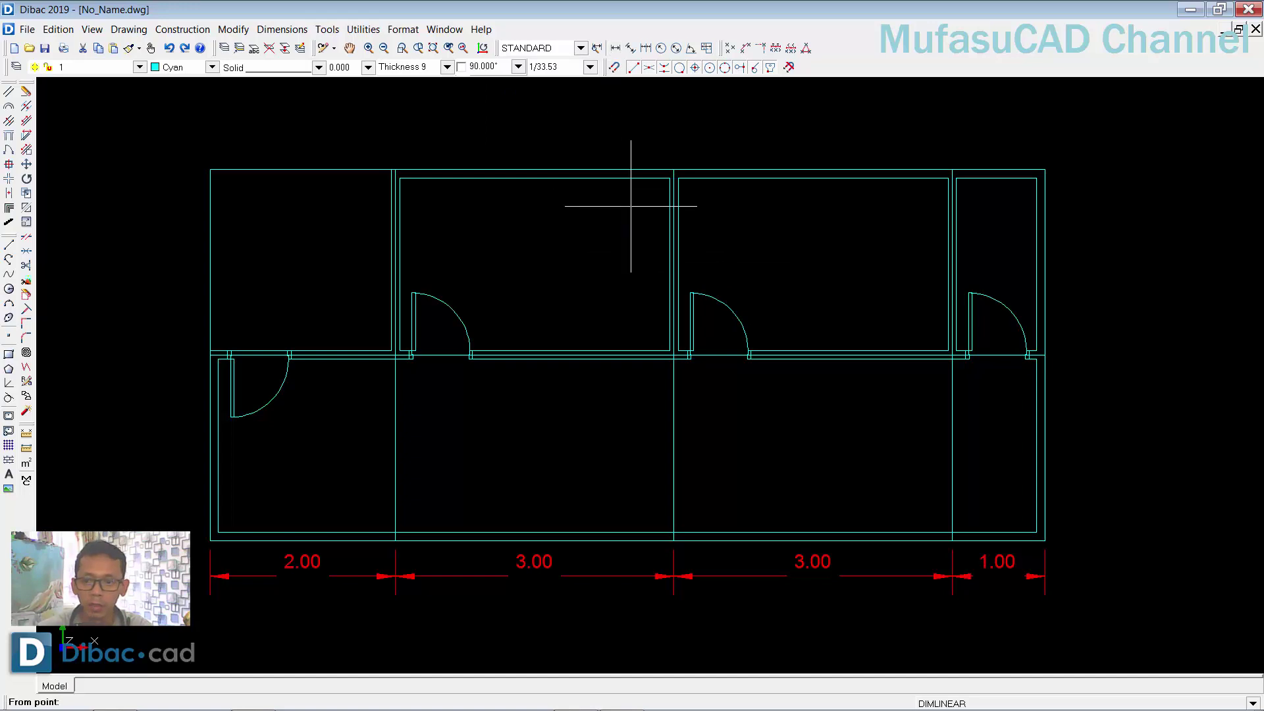
click(1046, 539)
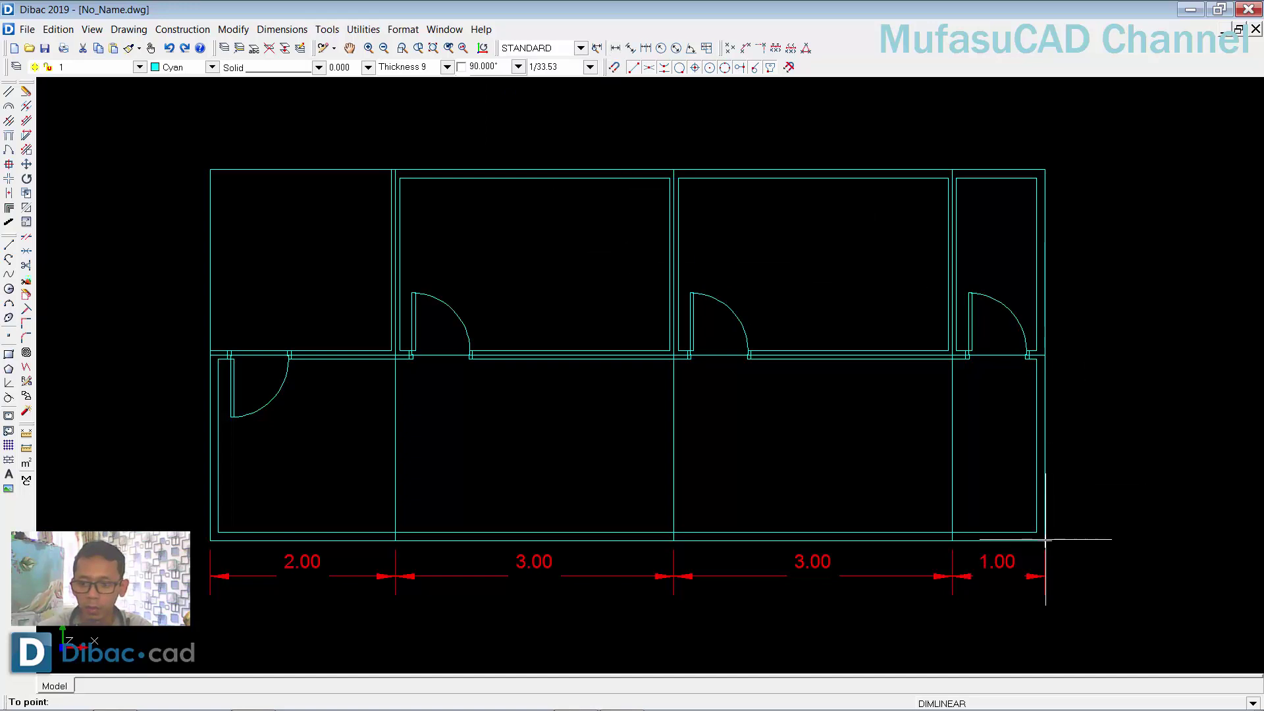
click(1045, 356)
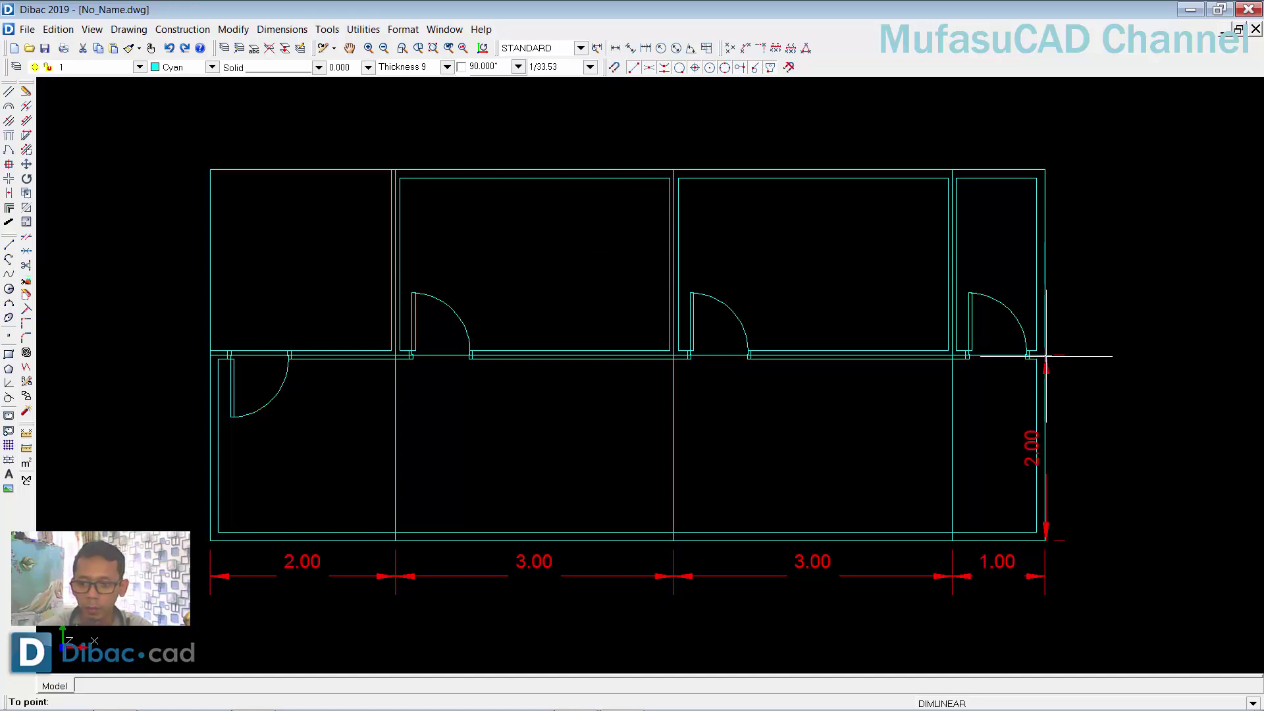
click(1077, 416)
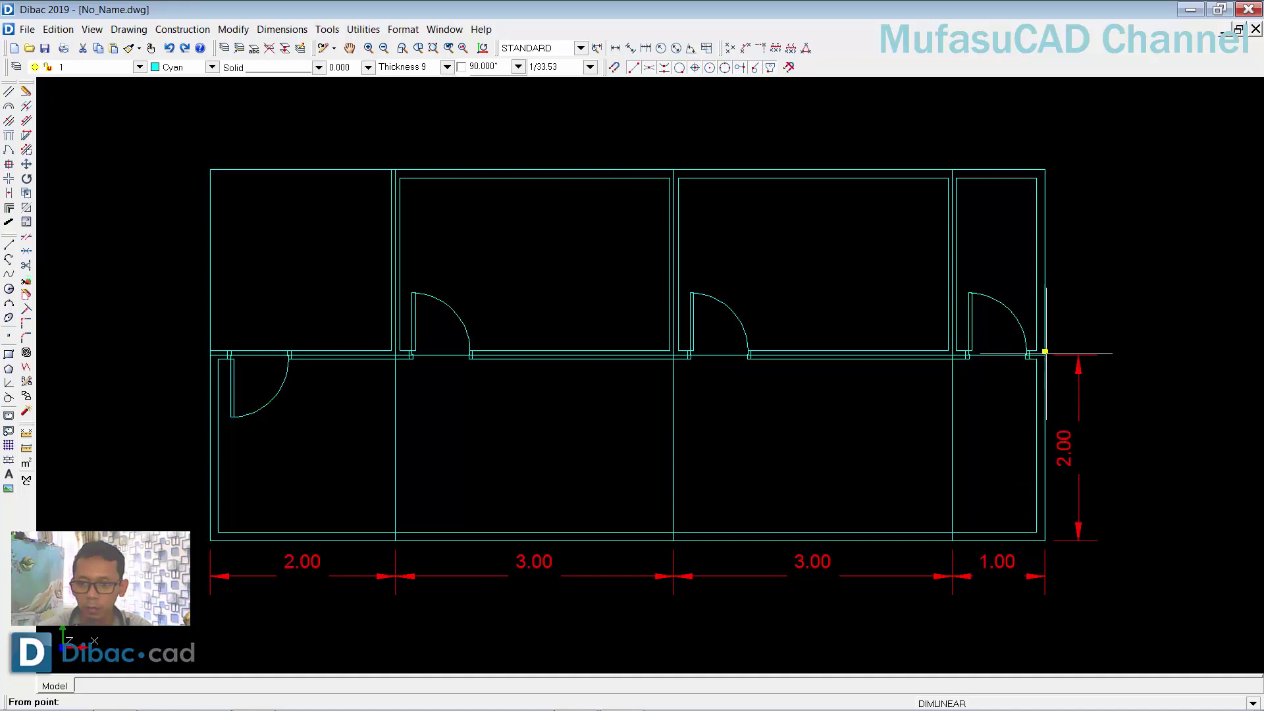
- Add the upper 2.00 vertical dimension from the corridor corner to the top-right corner
scroll(1045, 353, up, 3)
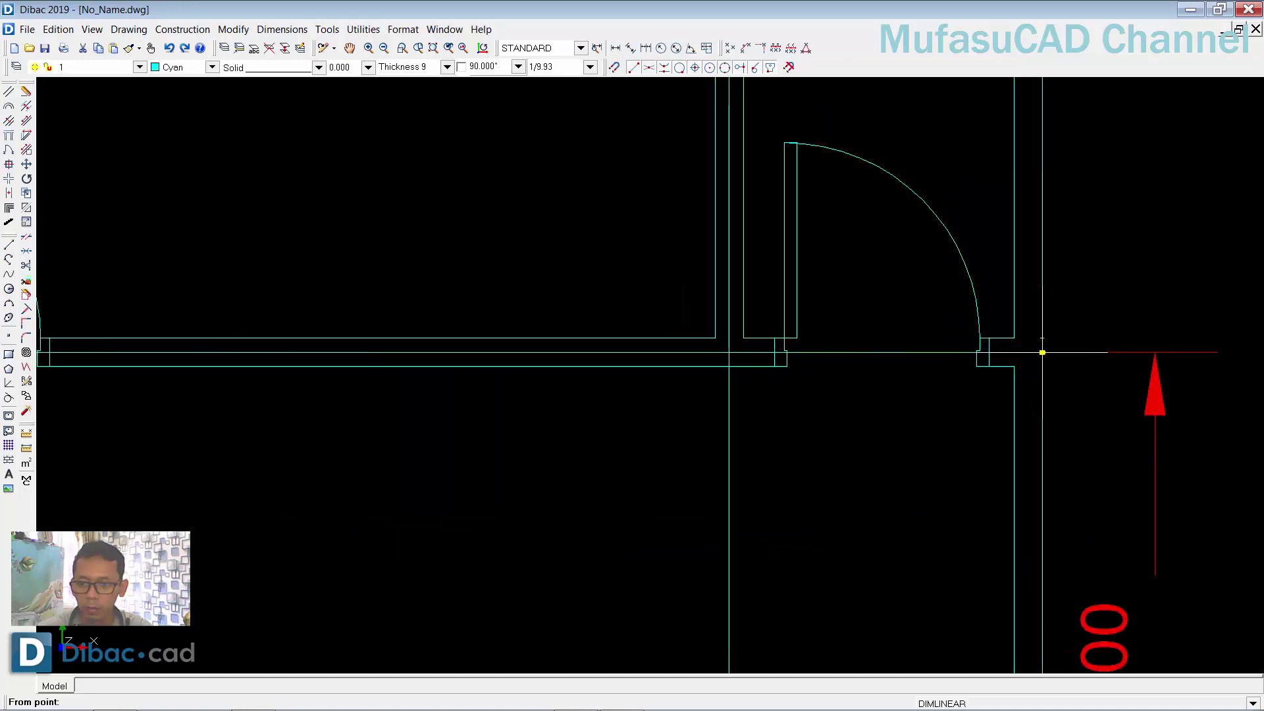
click(1042, 353)
scroll(1042, 353, down, 3)
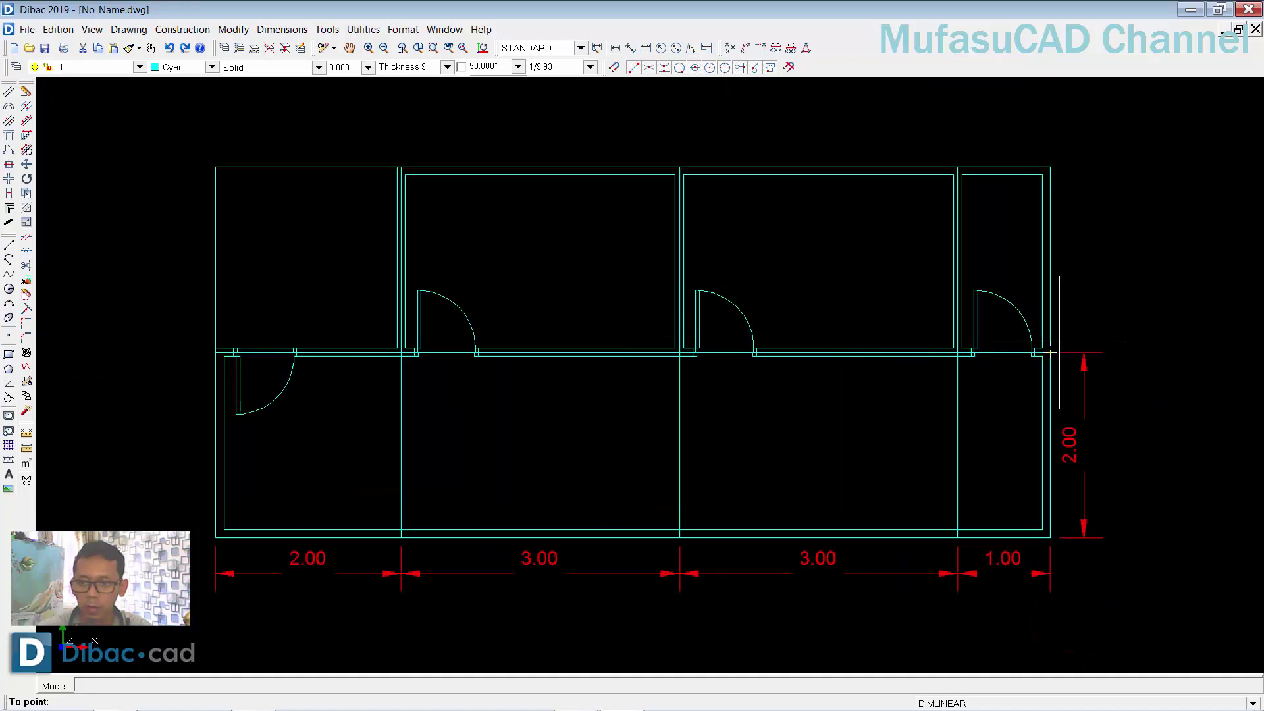
click(1050, 168)
click(1083, 353)
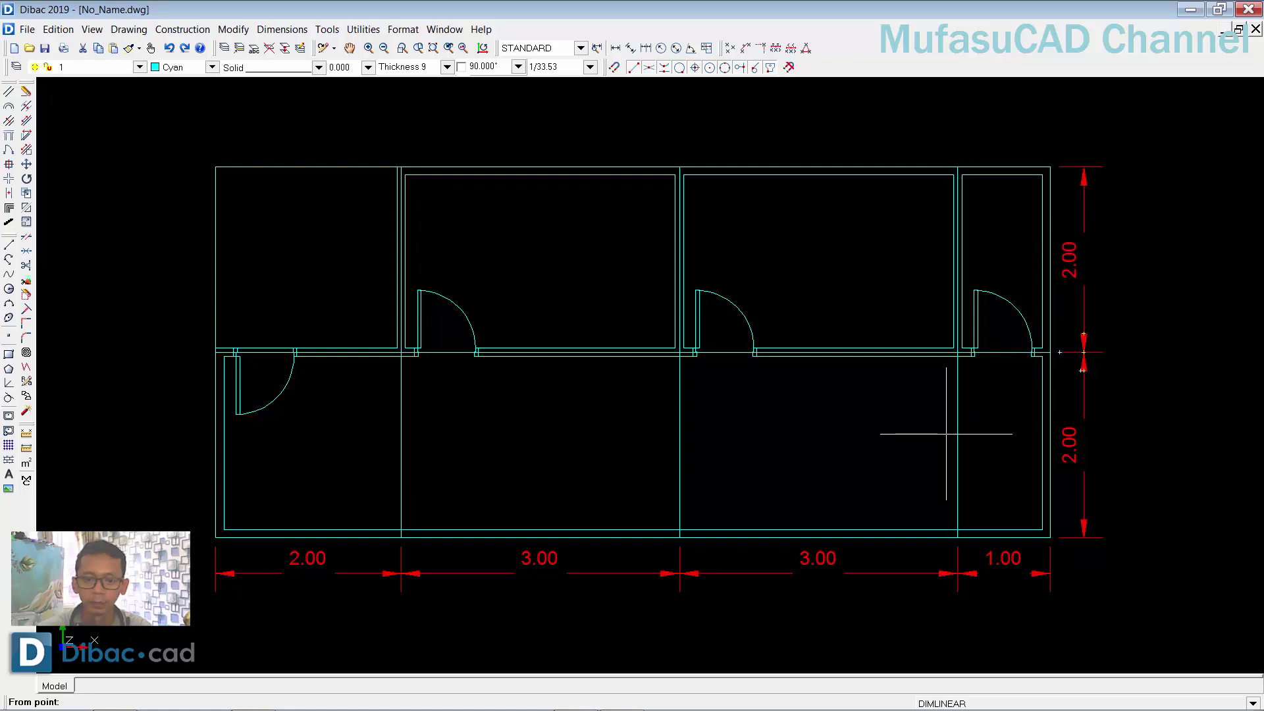
mouse_move(705, 353)
middle_down()
mouse_move(714, 325)
mouse_move(736, 377)
middle_up()
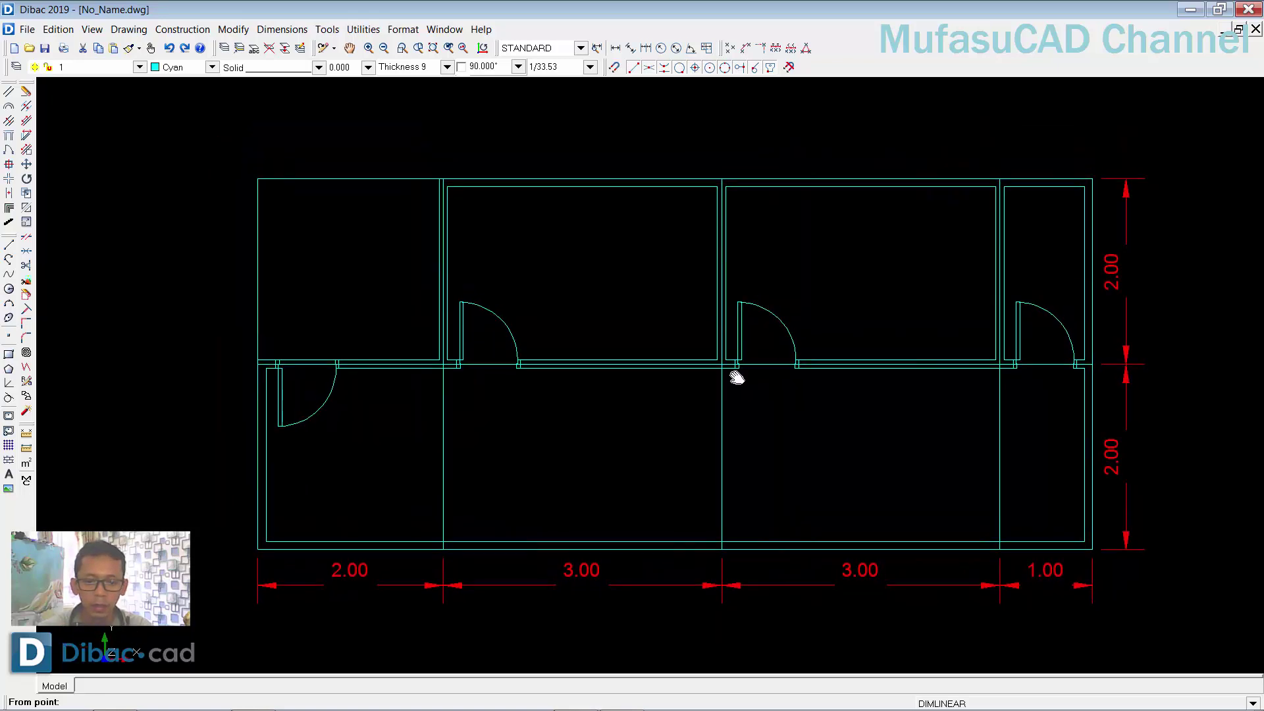
click(1024, 459)
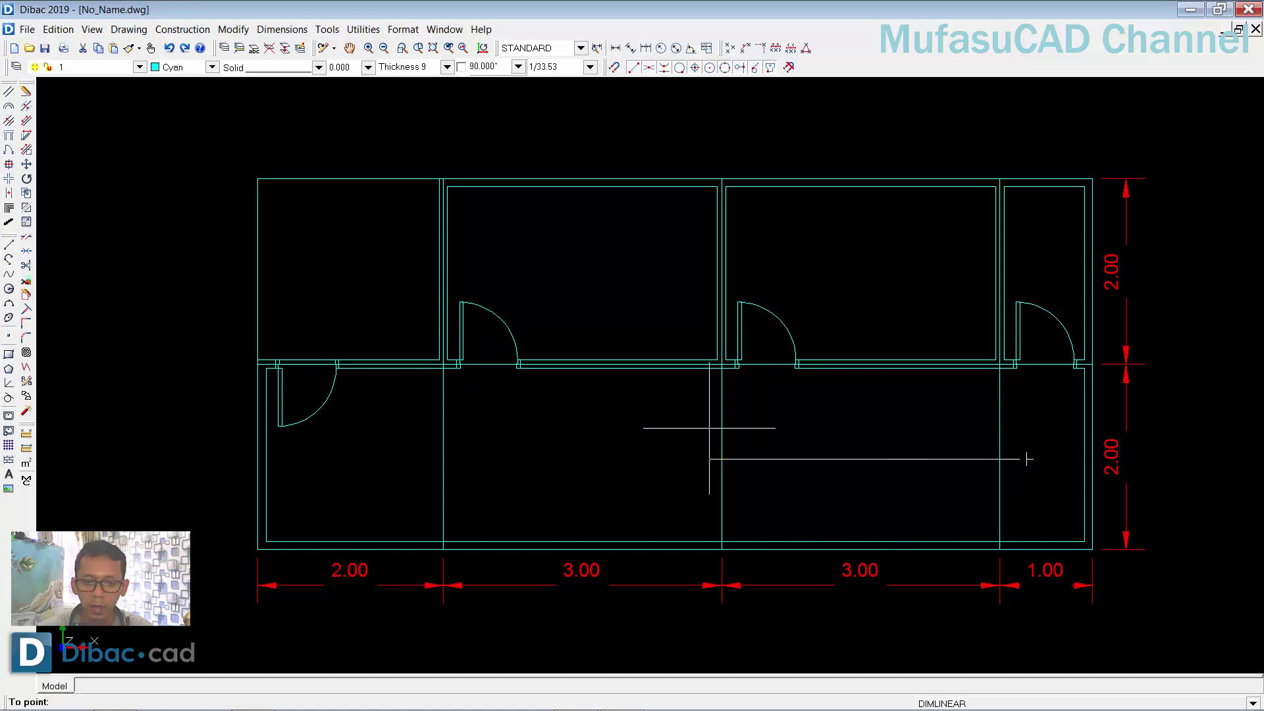
- Cancel the pending dimension, then window-select and delete the three vertical guide lines
key(Escape)
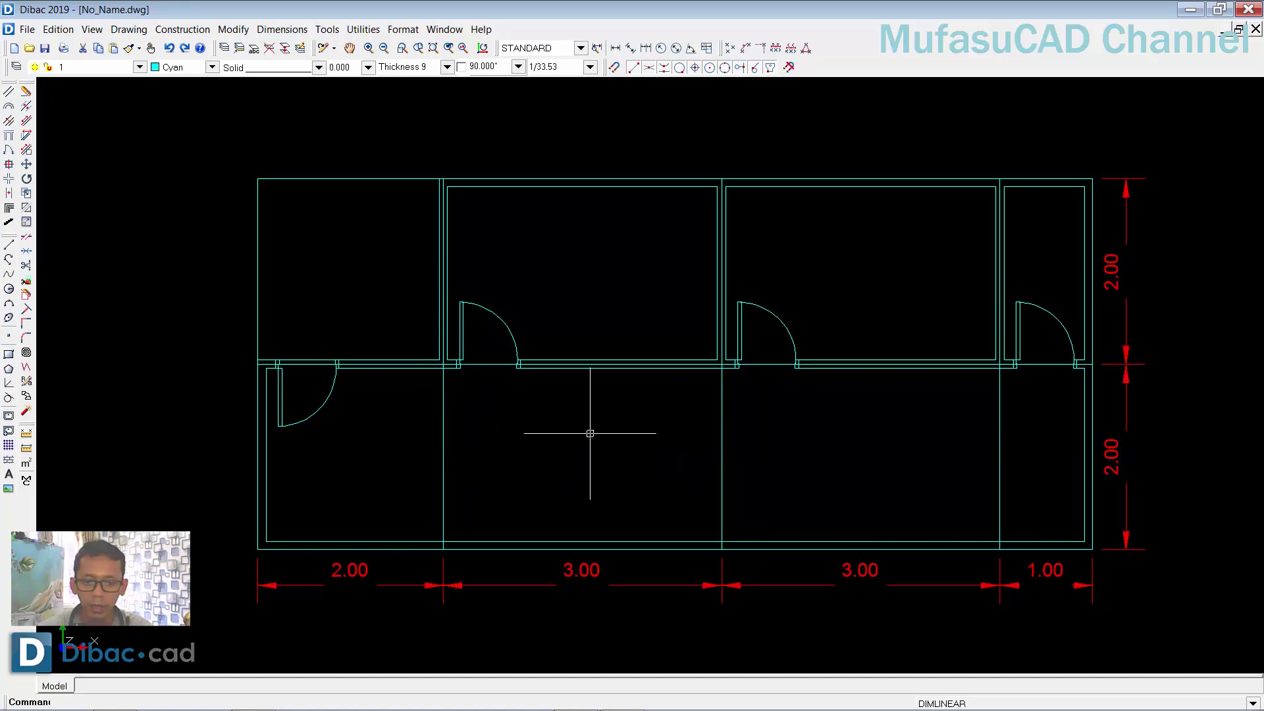
drag(1038, 468, 437, 401)
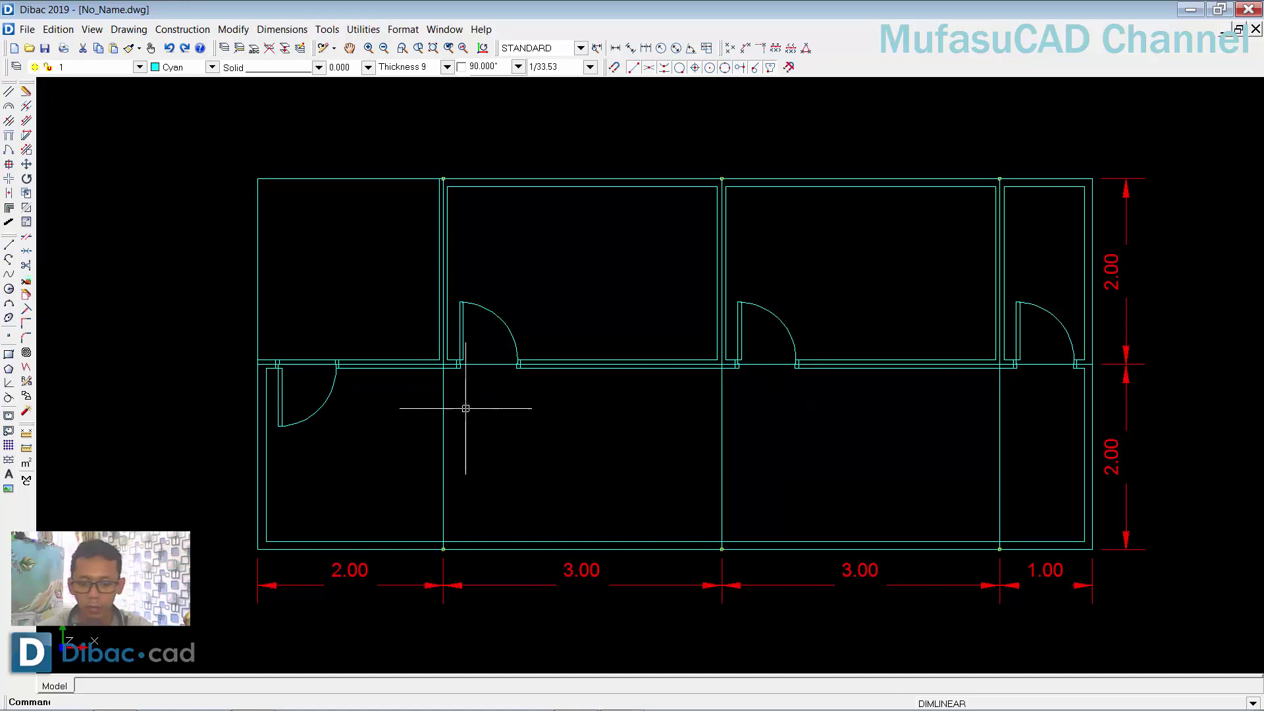
key(Delete)
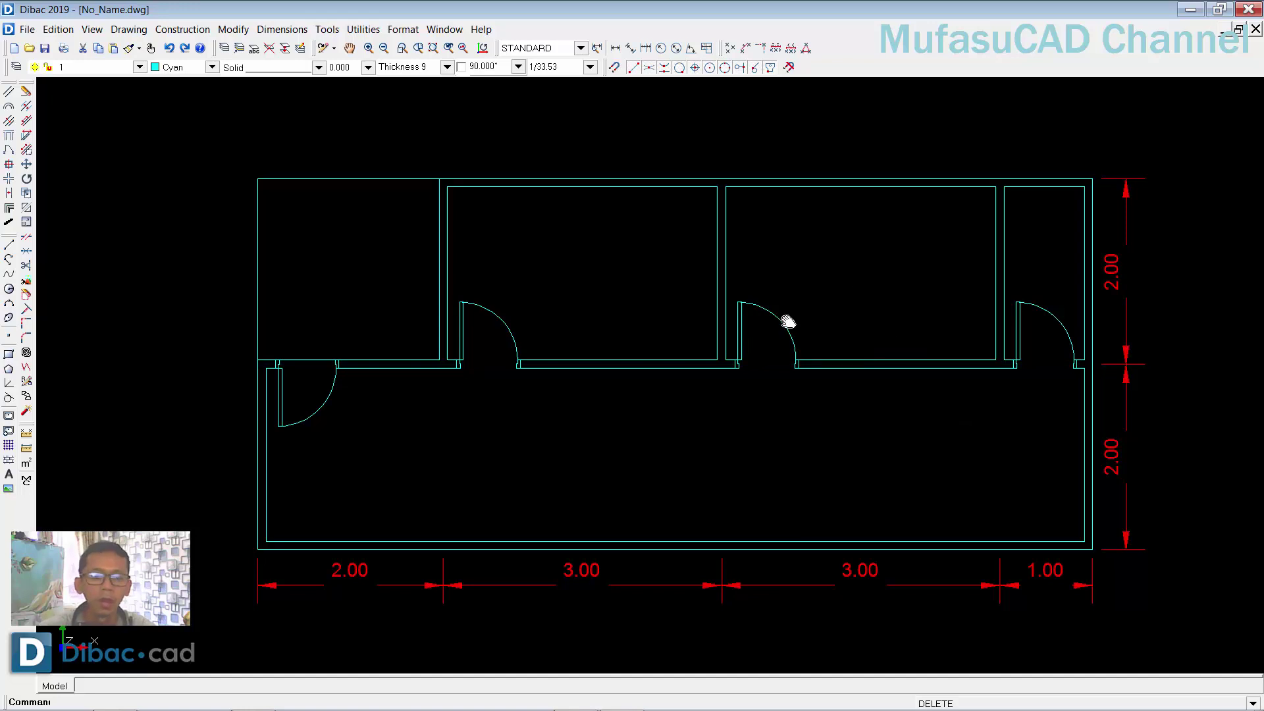
middle_drag(784, 319, 744, 338)
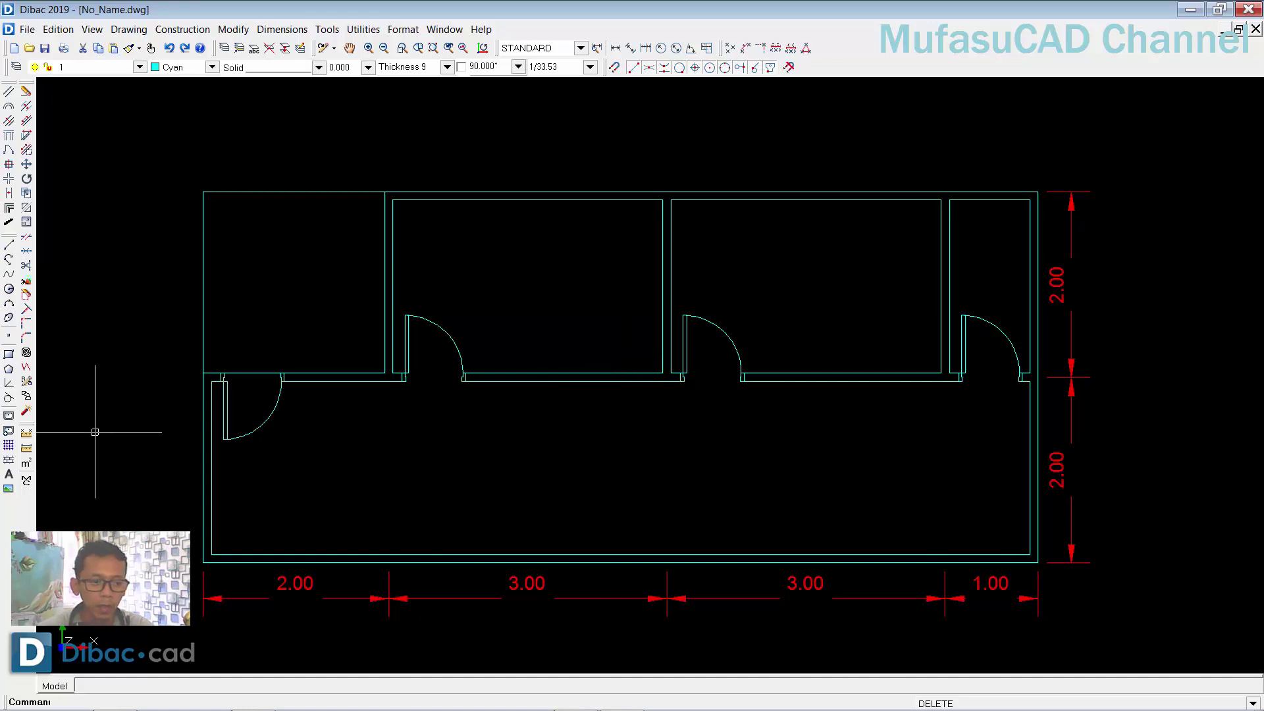
- In Insert Block, browse to Objet2d > FURNITURE > BEDS and load B4.VDI
click(9, 415)
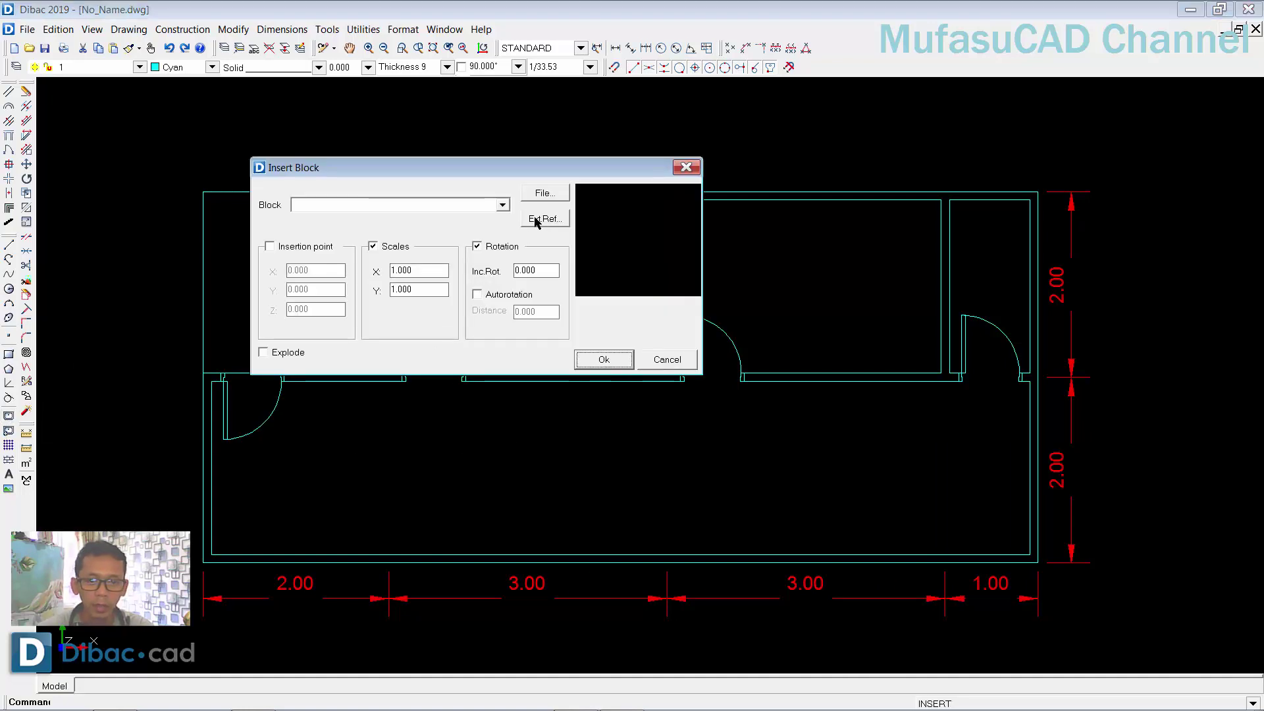
click(543, 193)
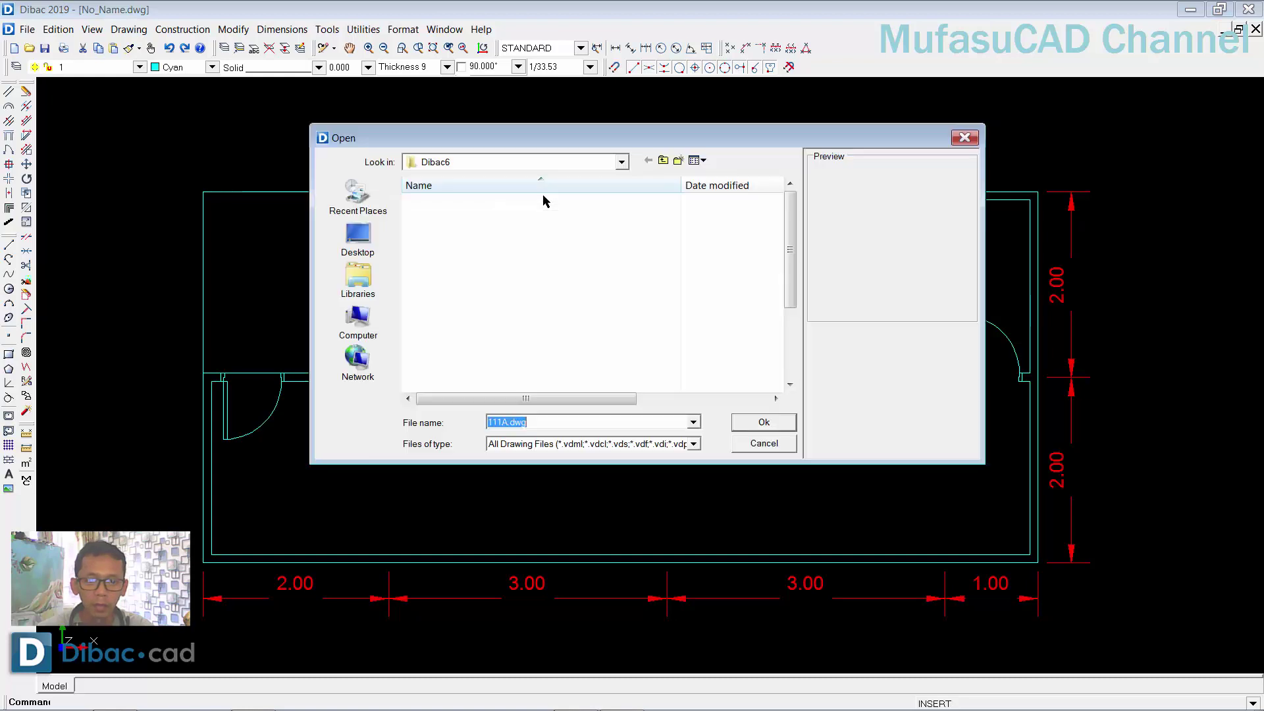
click(664, 162)
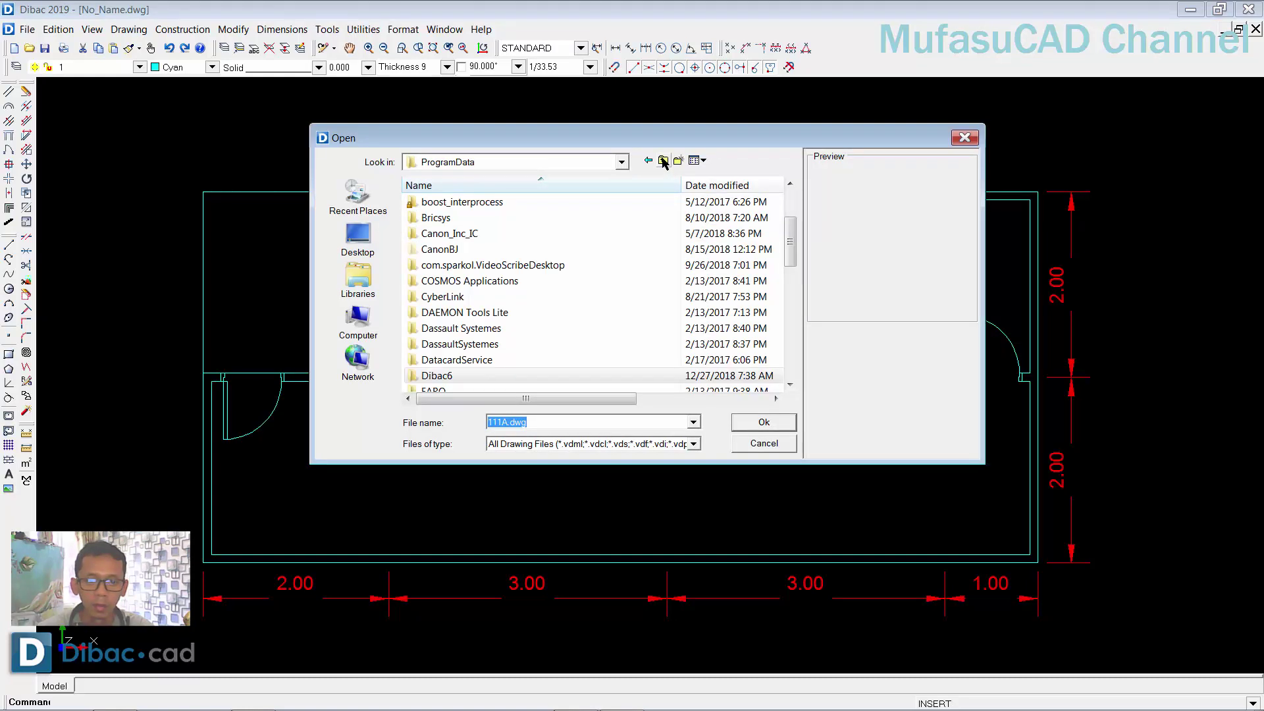
click(973, 139)
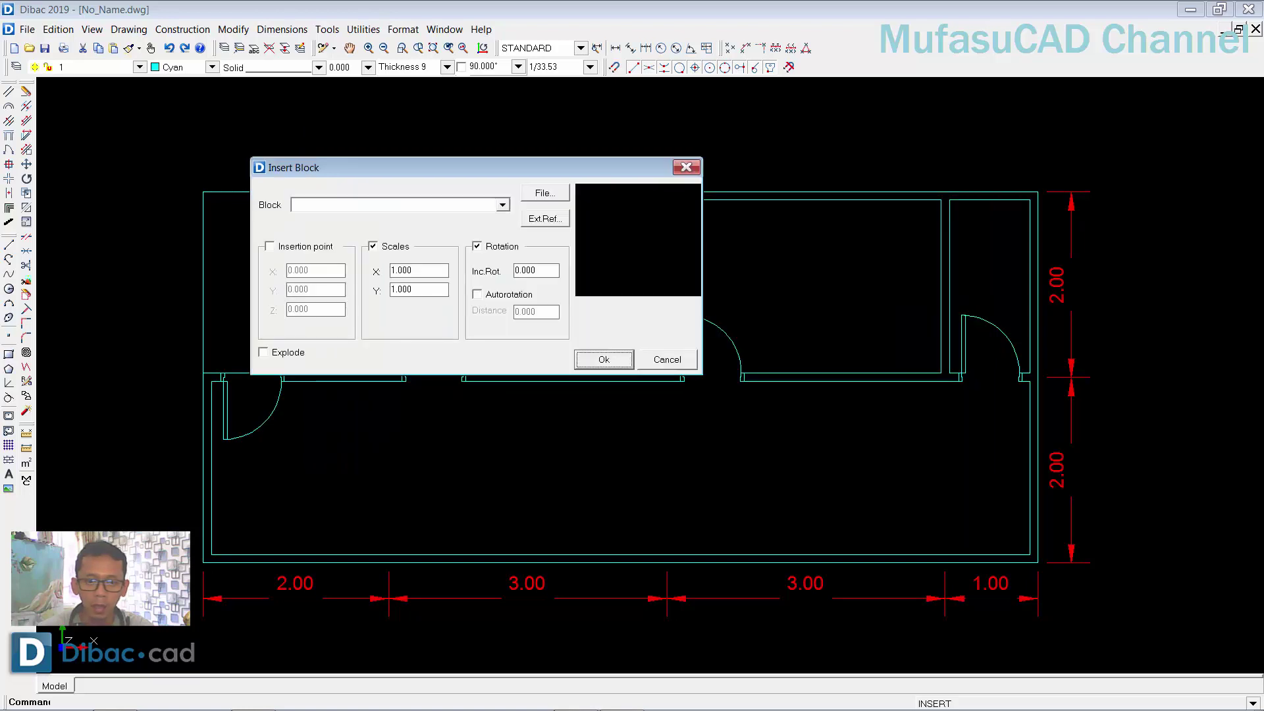
click(559, 189)
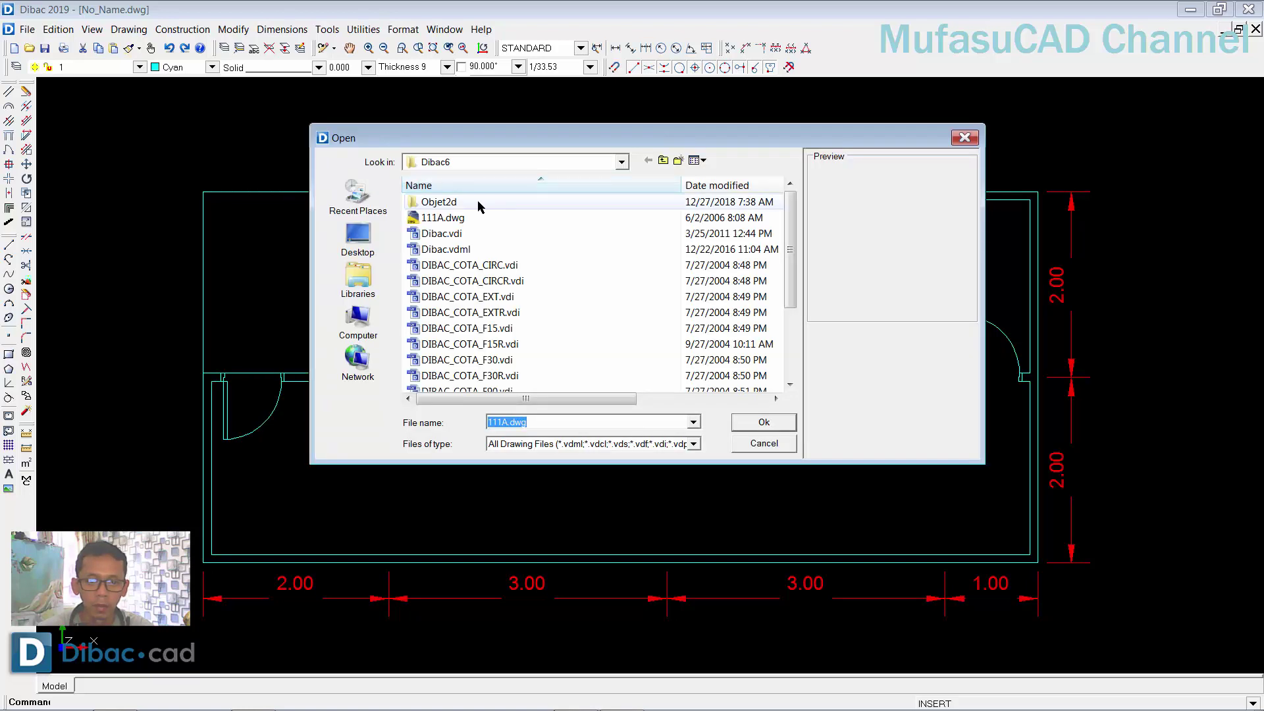
mouse_move(438, 202)
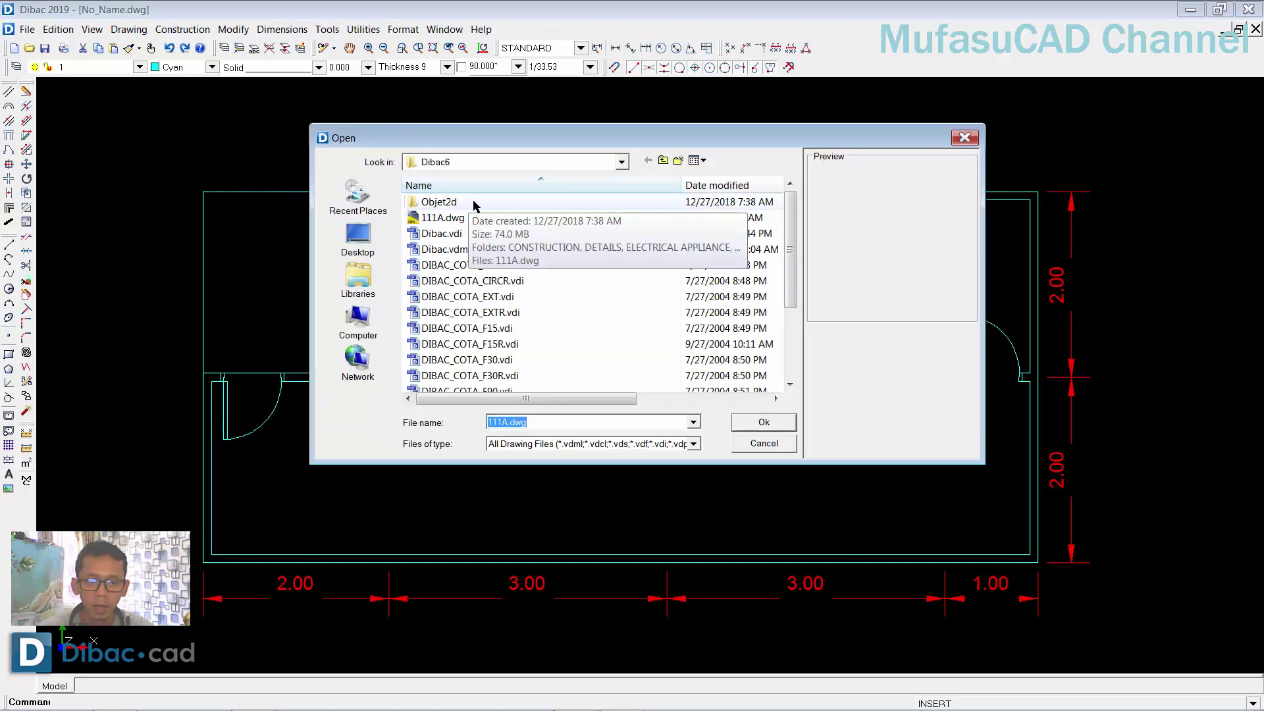
double_click(429, 202)
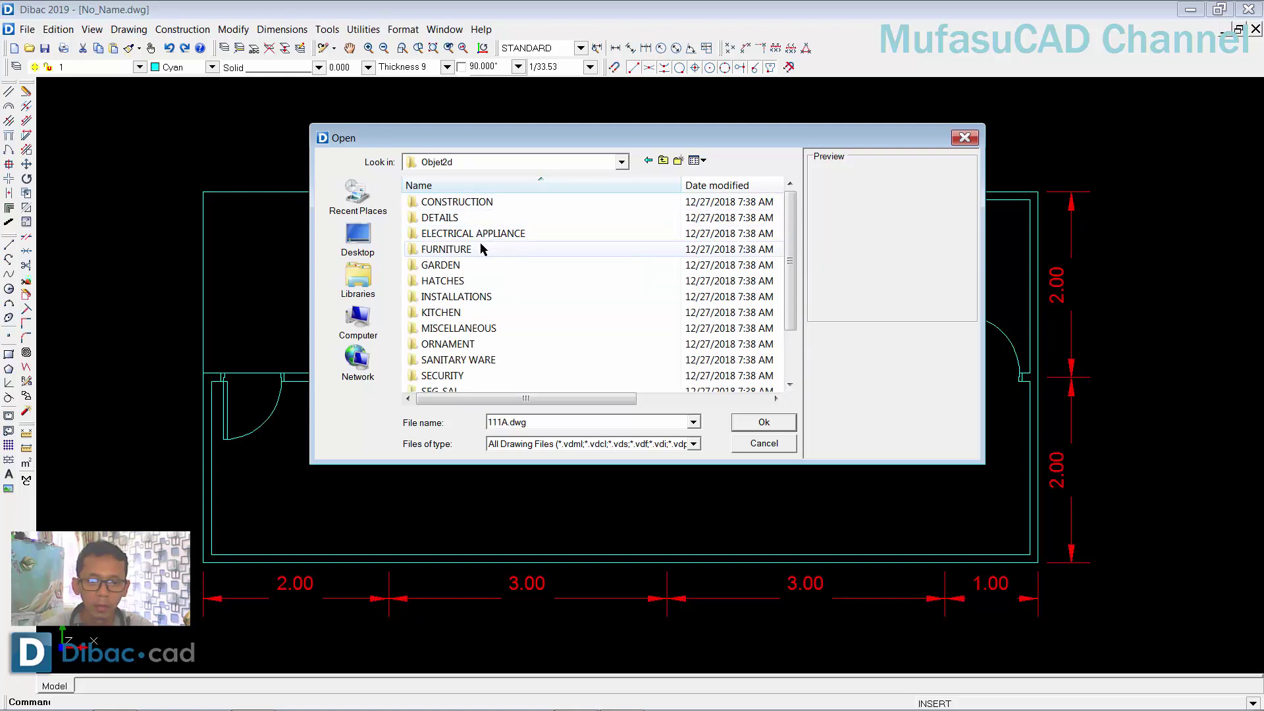
double_click(459, 251)
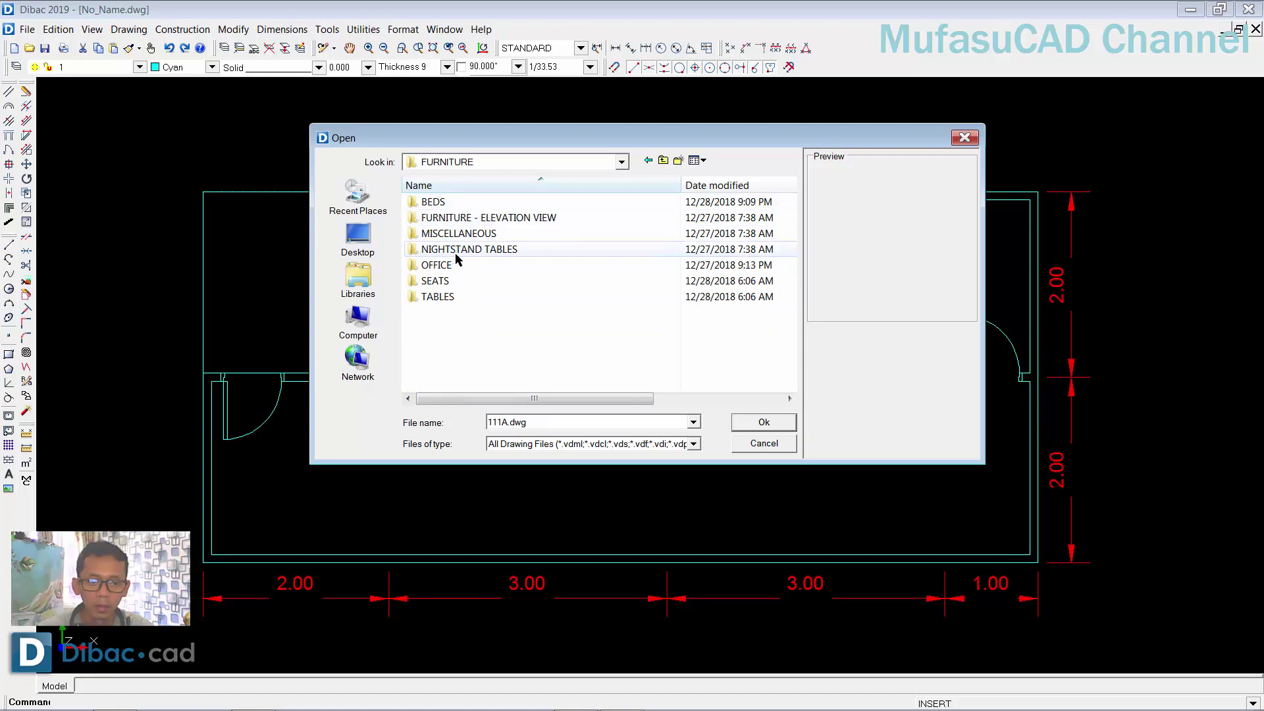
double_click(442, 202)
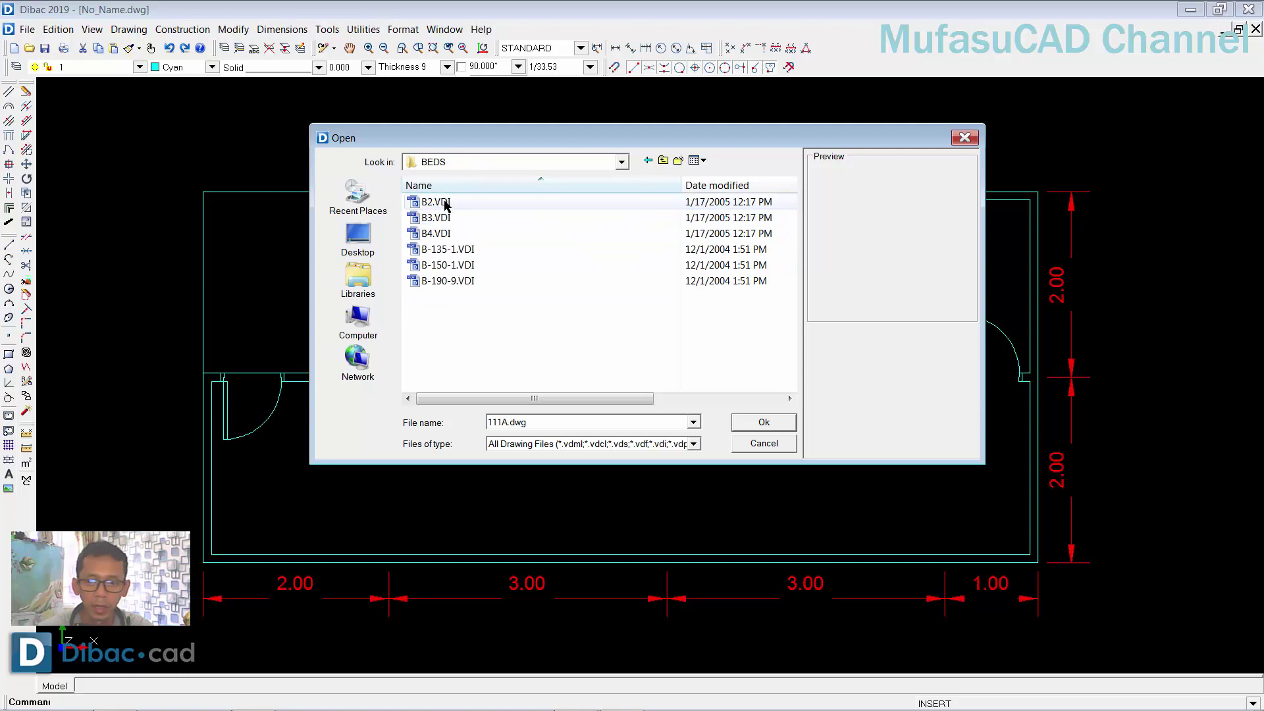
click(440, 233)
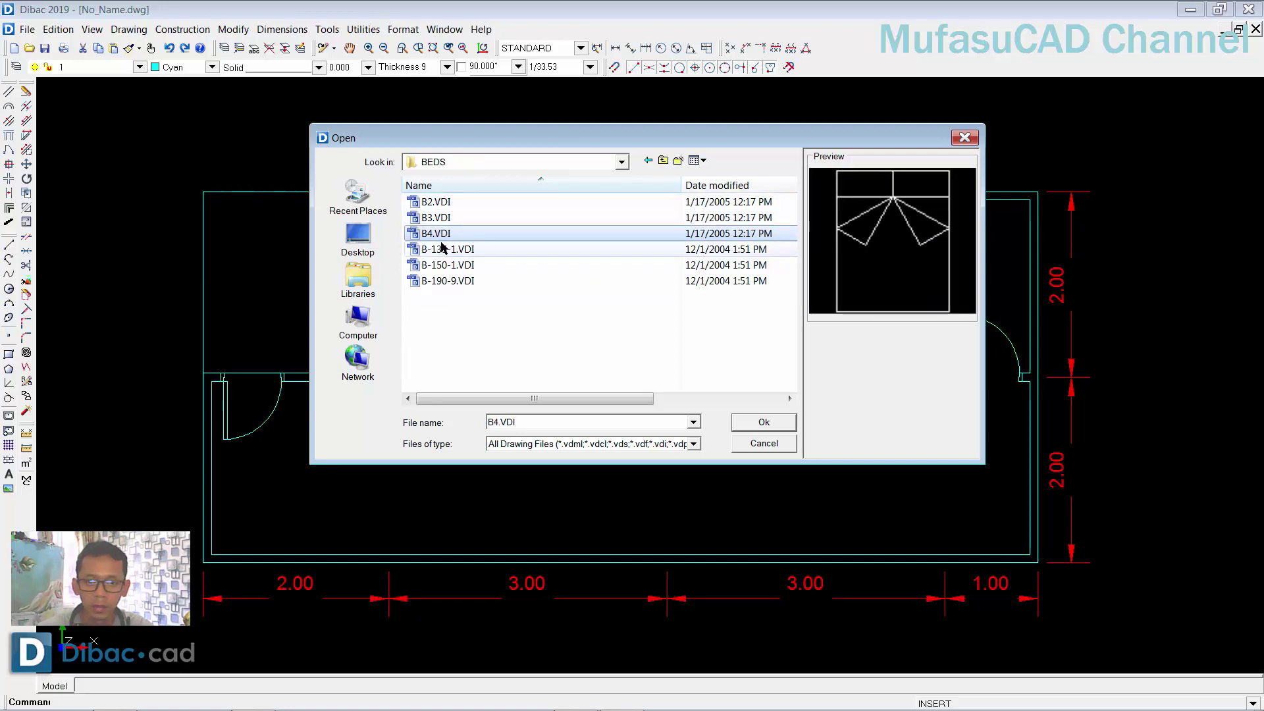
click(766, 423)
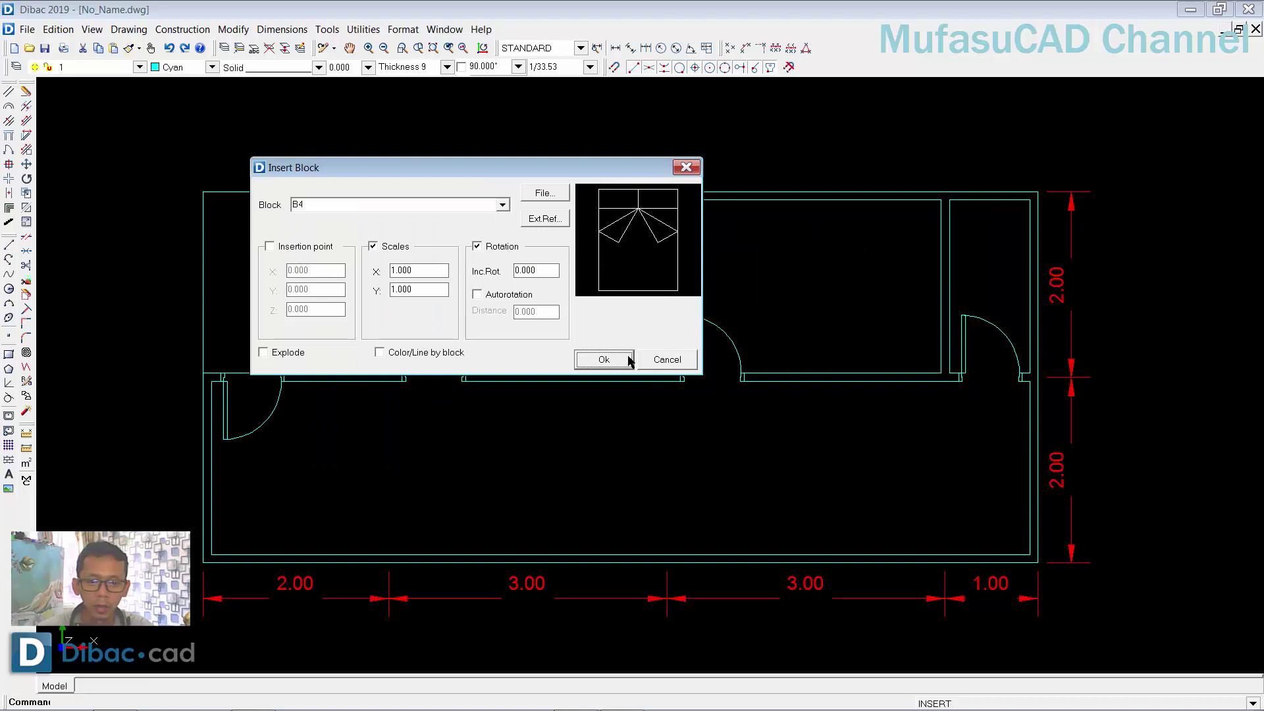
- Set the bed block's X and Y scale to 0.6, after trying full size and 0.7
click(604, 358)
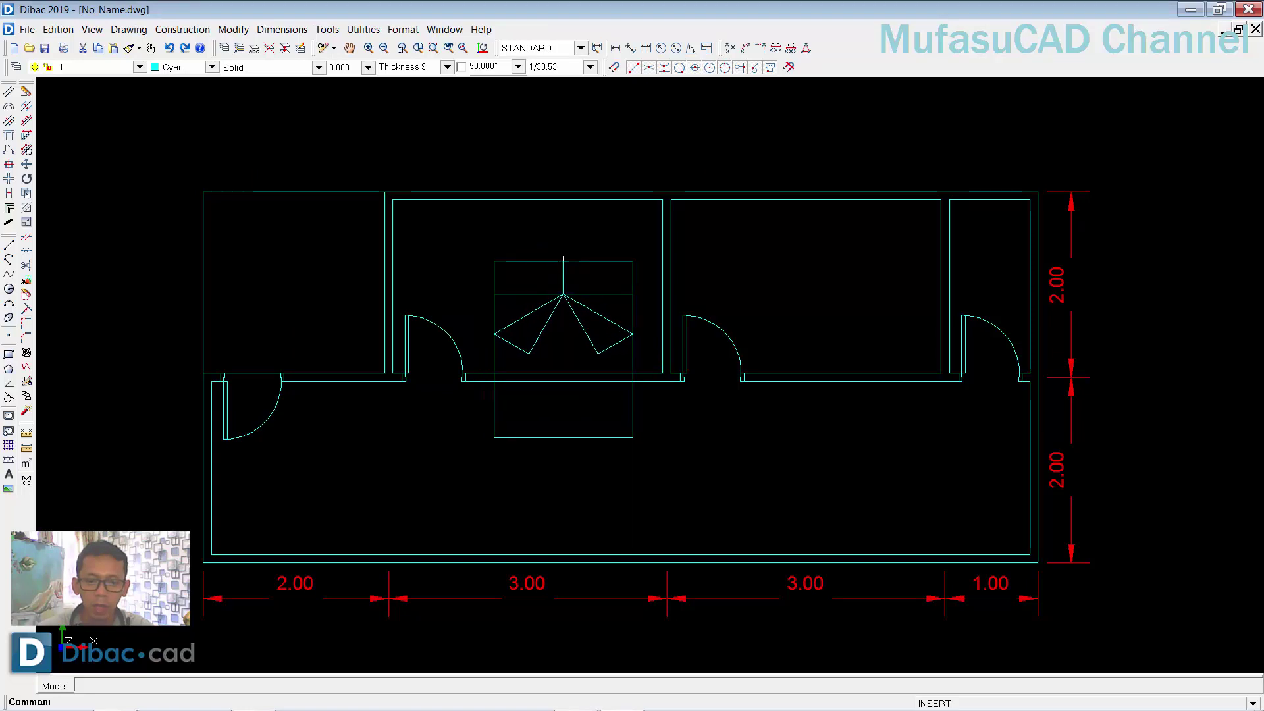
key(Escape)
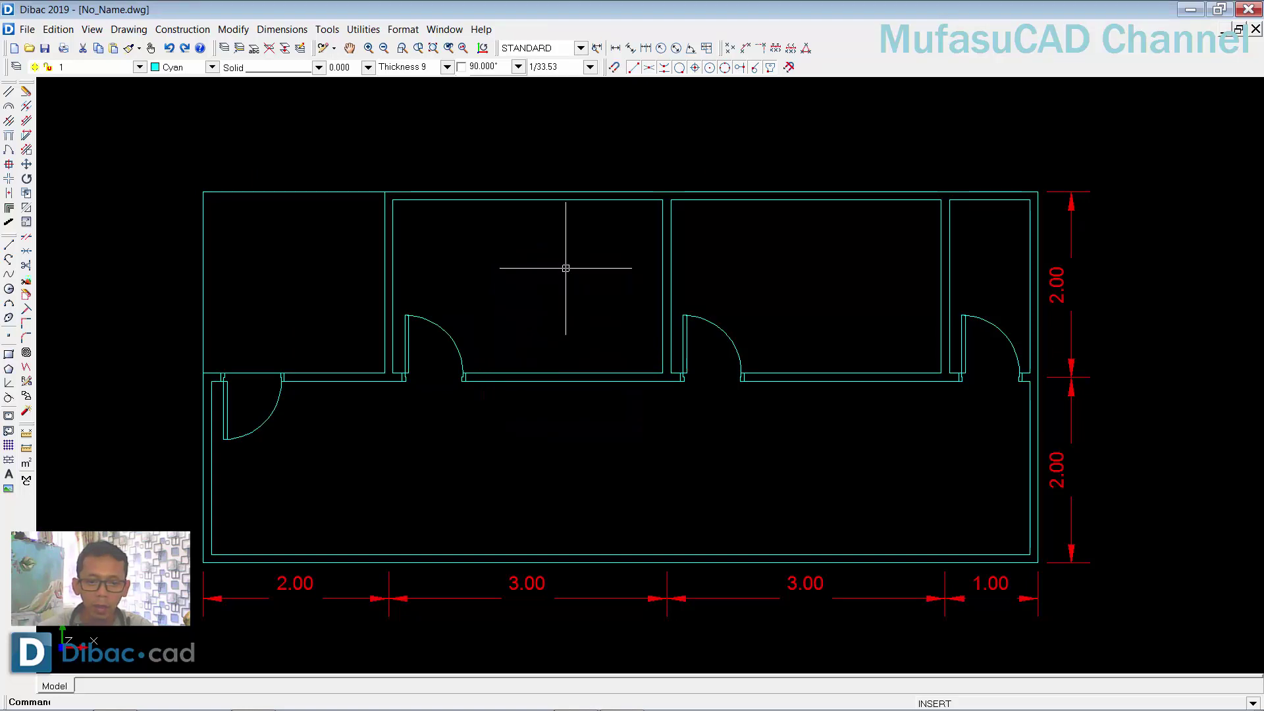
key(Return)
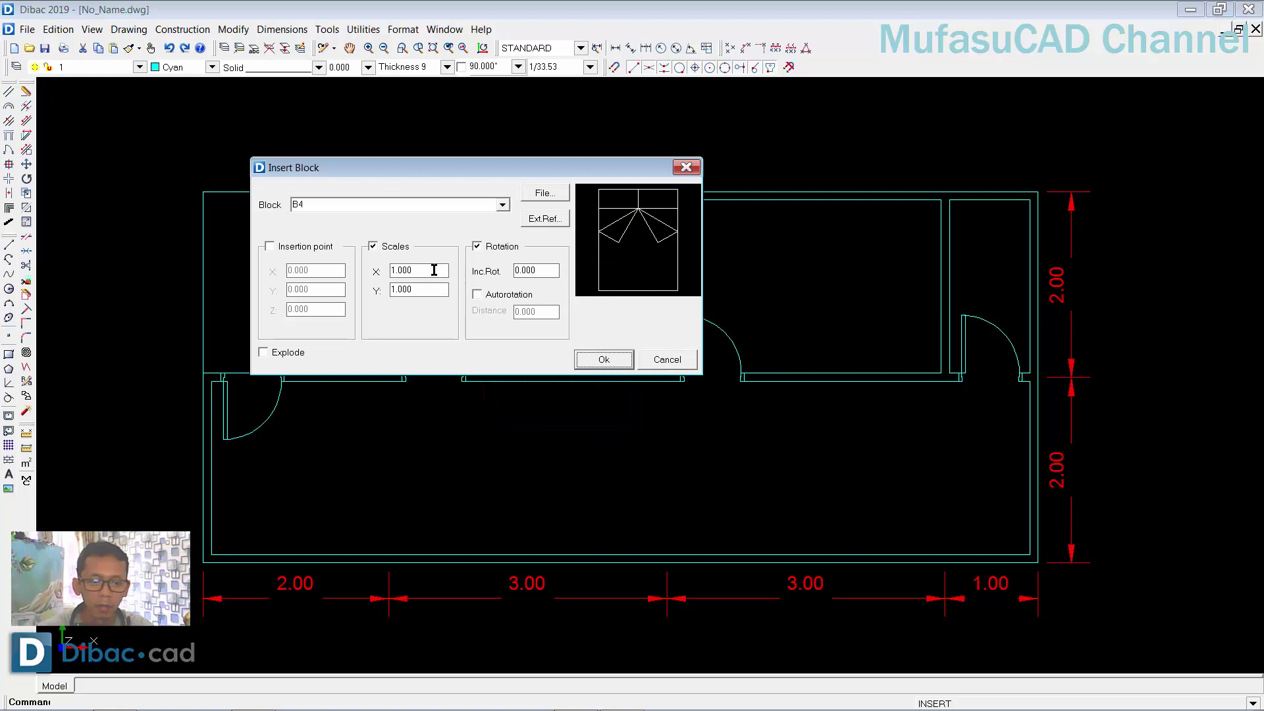
drag(433, 270, 388, 271)
text(0.7)
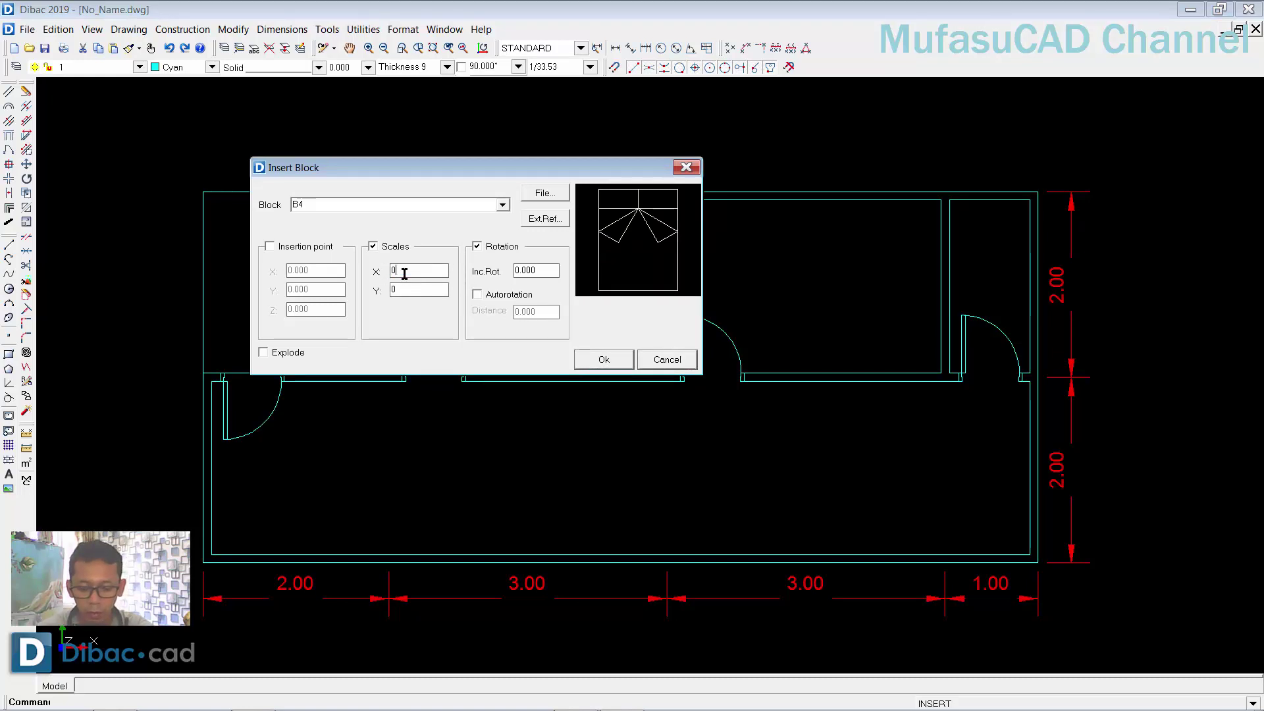
click(603, 360)
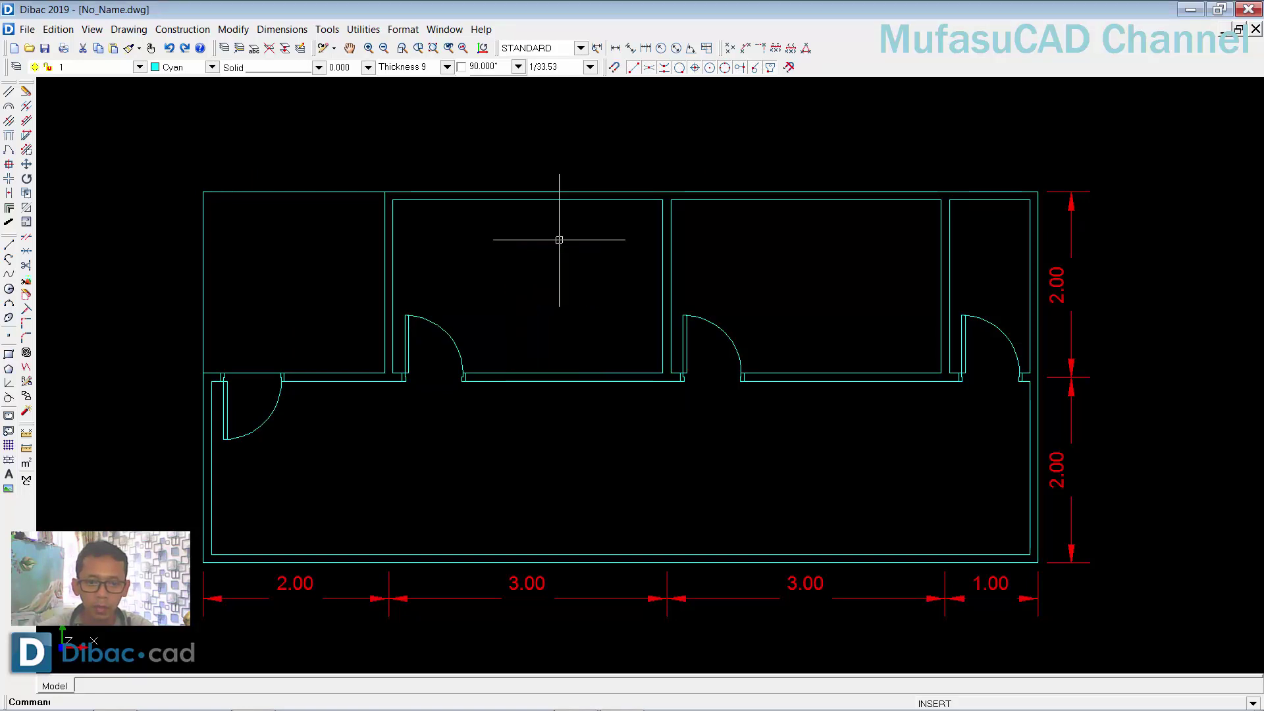
right_click(562, 267)
drag(438, 270, 376, 277)
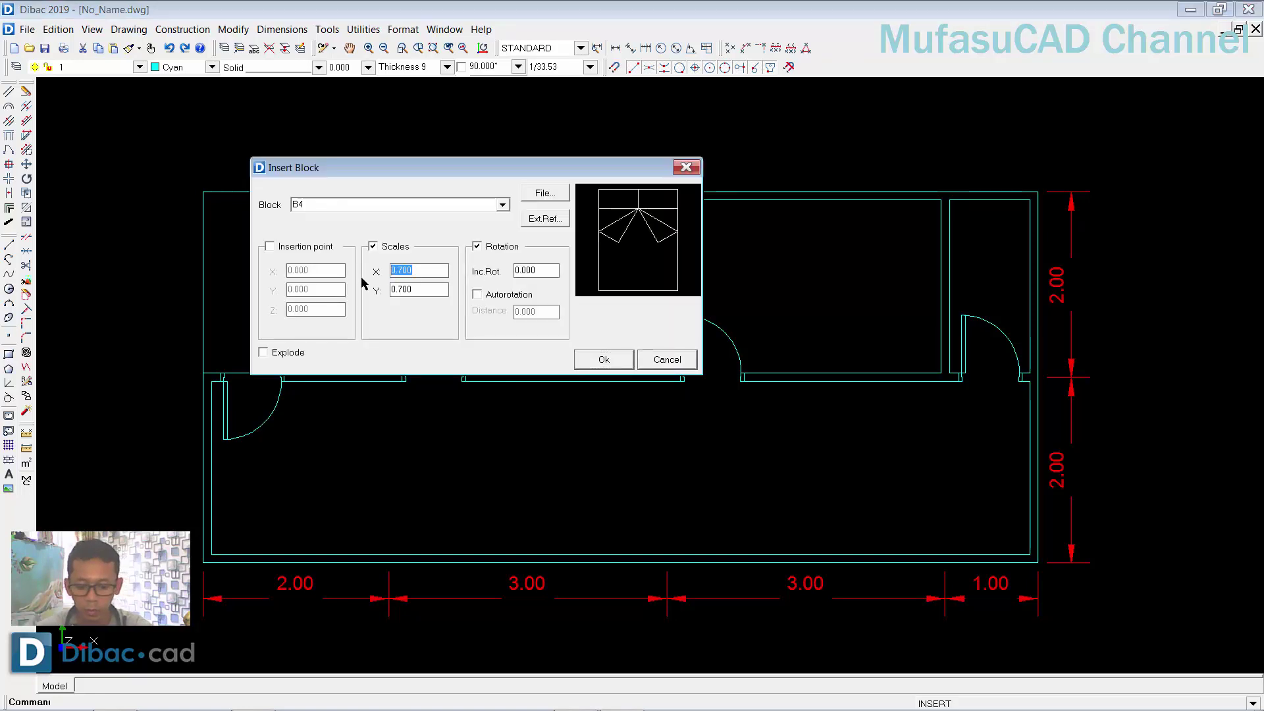
text(0.6)
- Turn the bed headboard-right and place it in both upper 3.00 m bedrooms
click(607, 357)
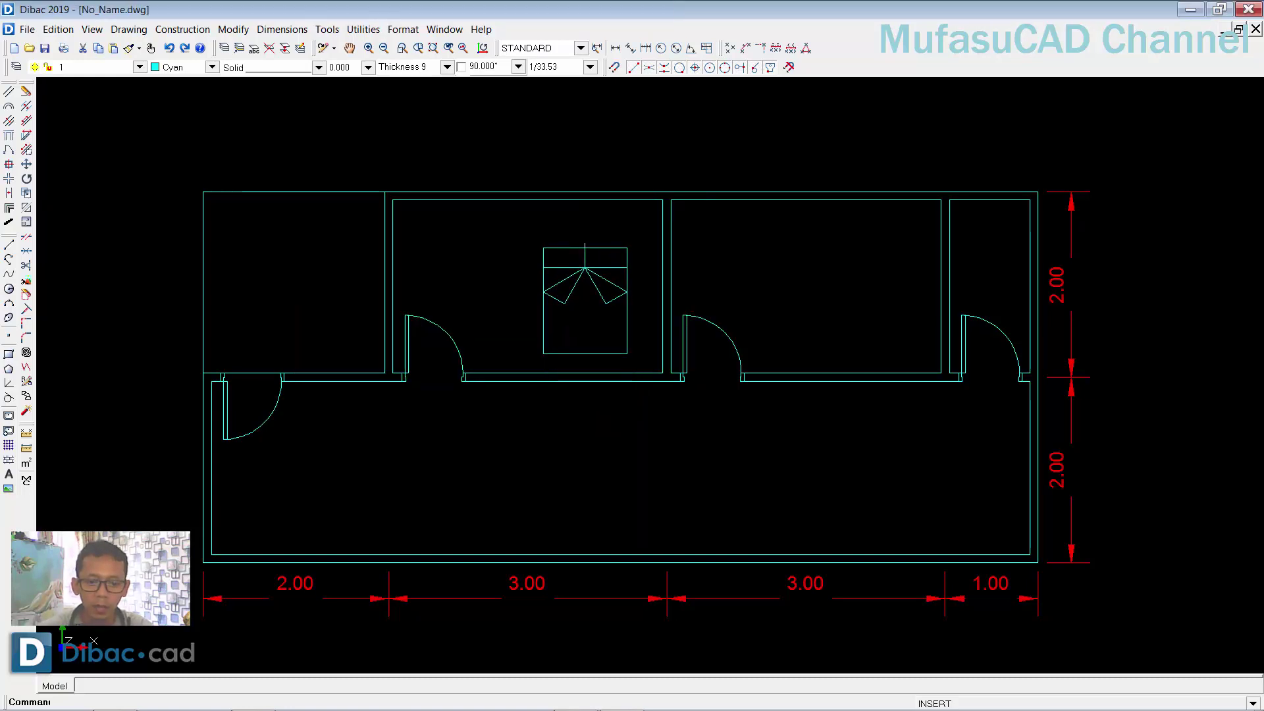
right_click(584, 248)
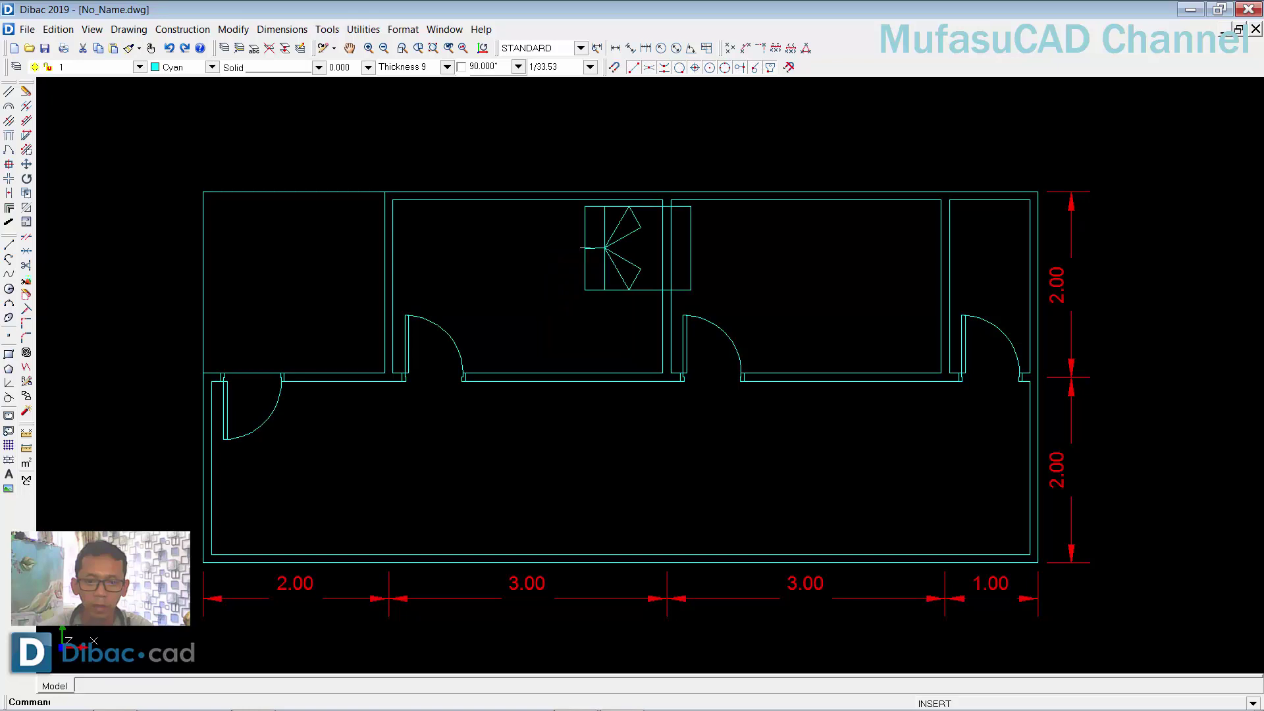
right_click(585, 249)
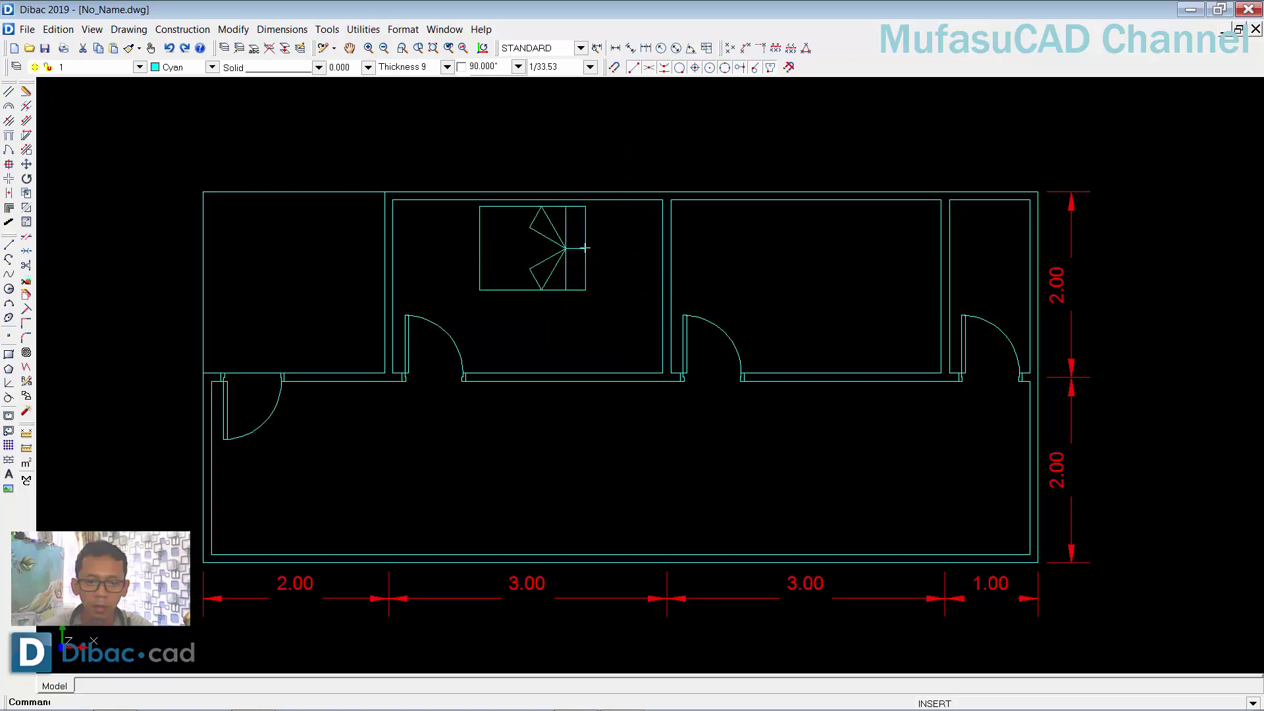
click(651, 285)
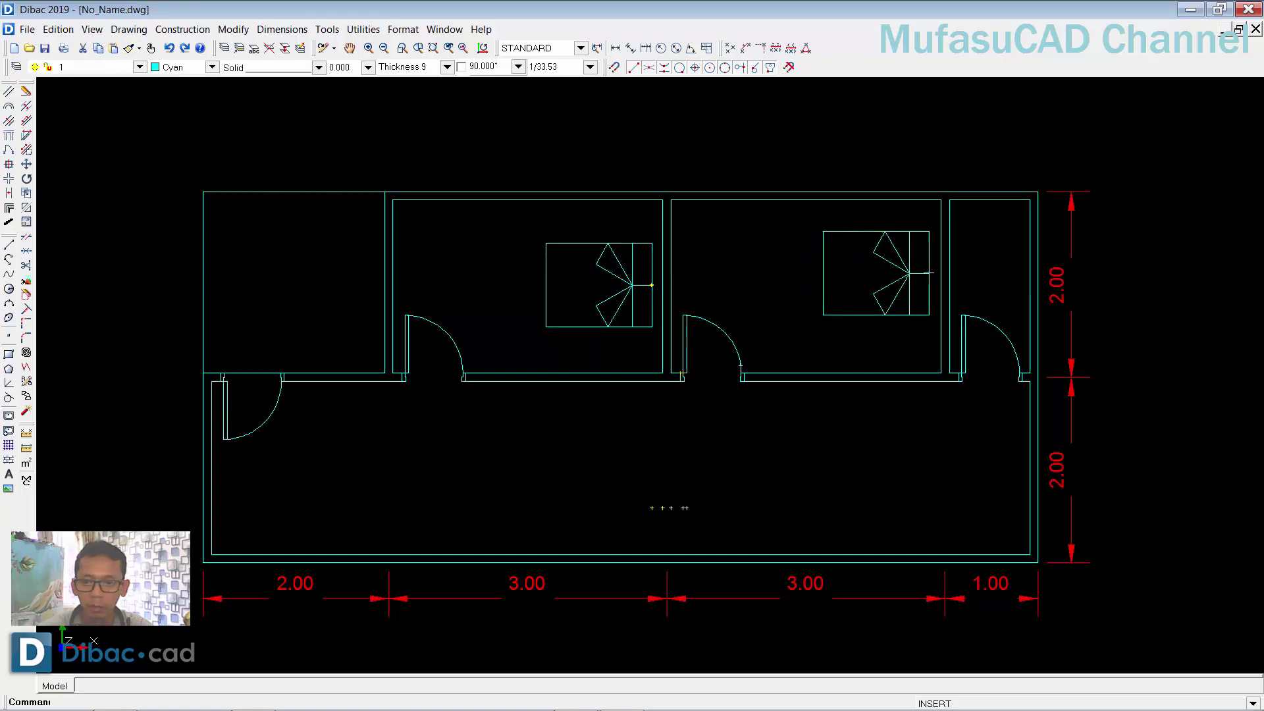
click(934, 277)
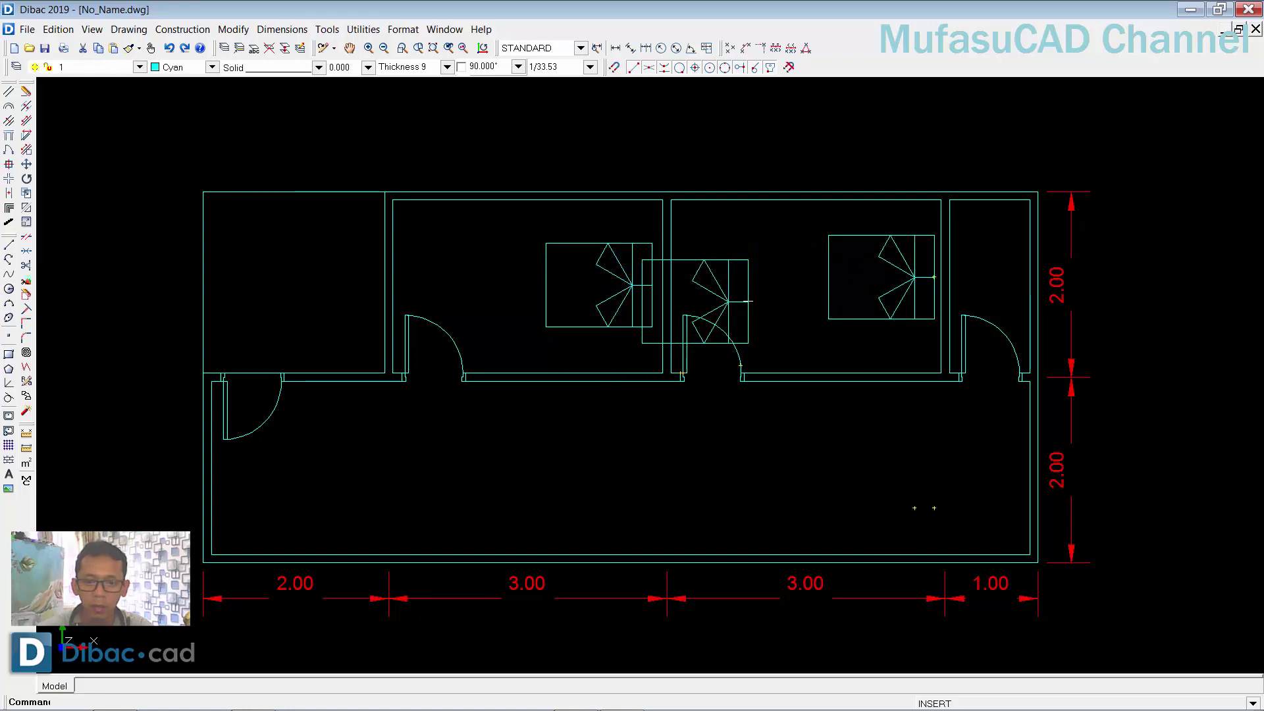
right_click(748, 301)
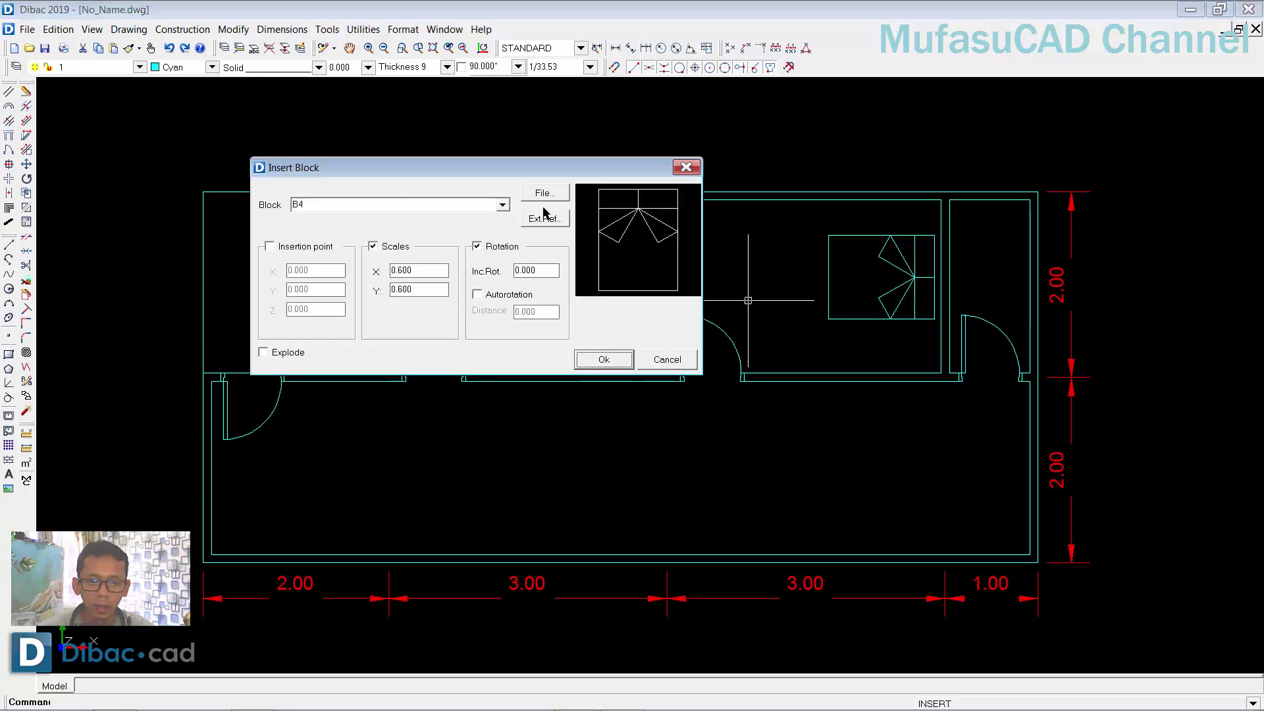
- Place the M4-268-1 four-seat sofa from SEATS against the lower-left room's bottom wall
click(544, 194)
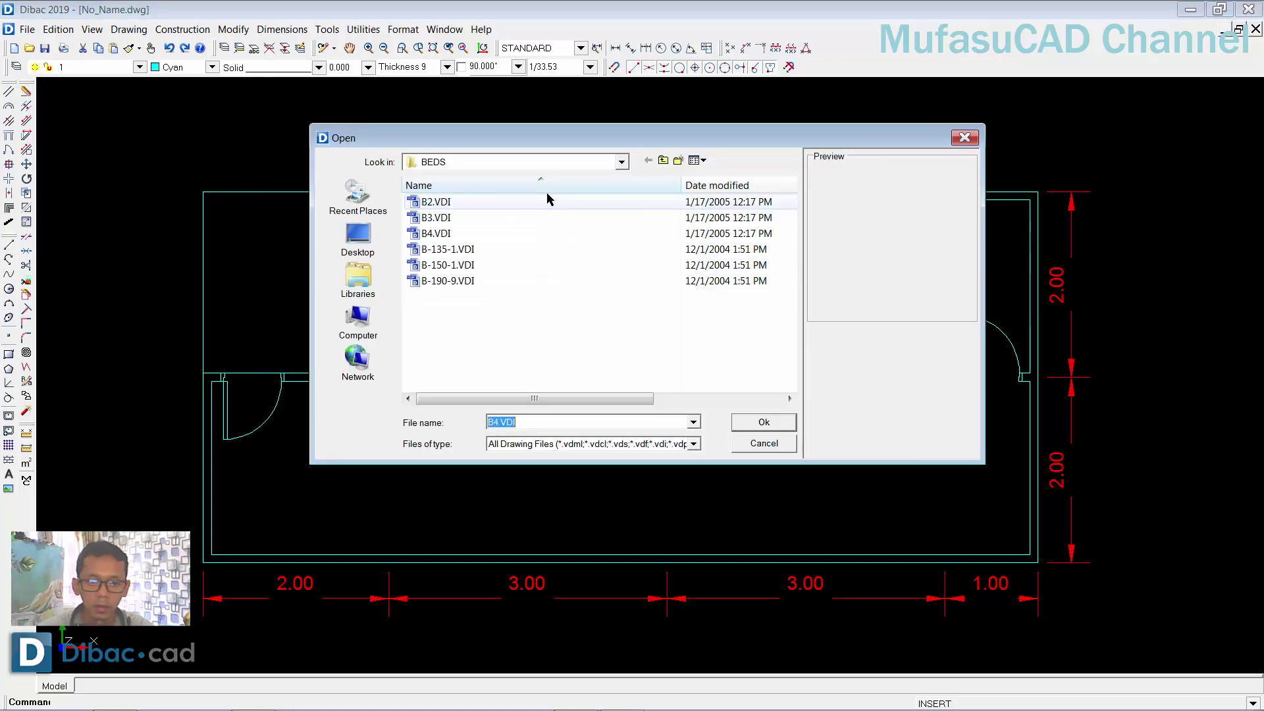
click(663, 164)
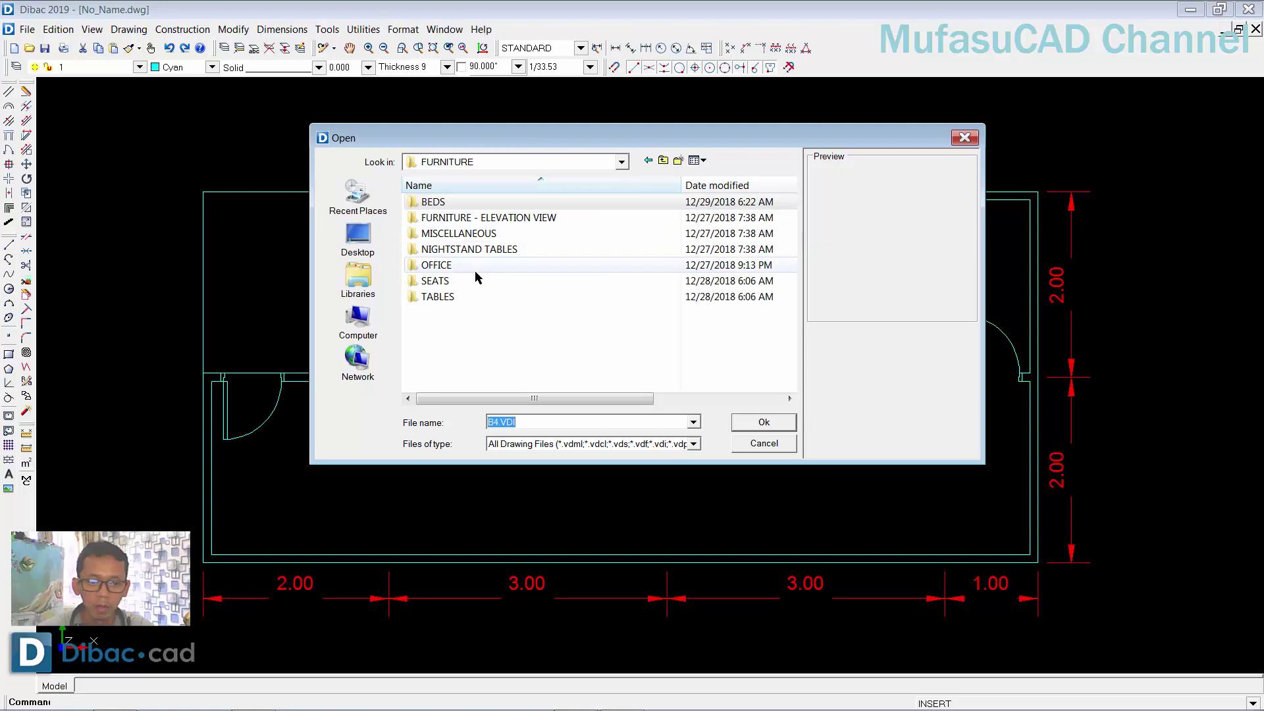
mouse_move(435, 282)
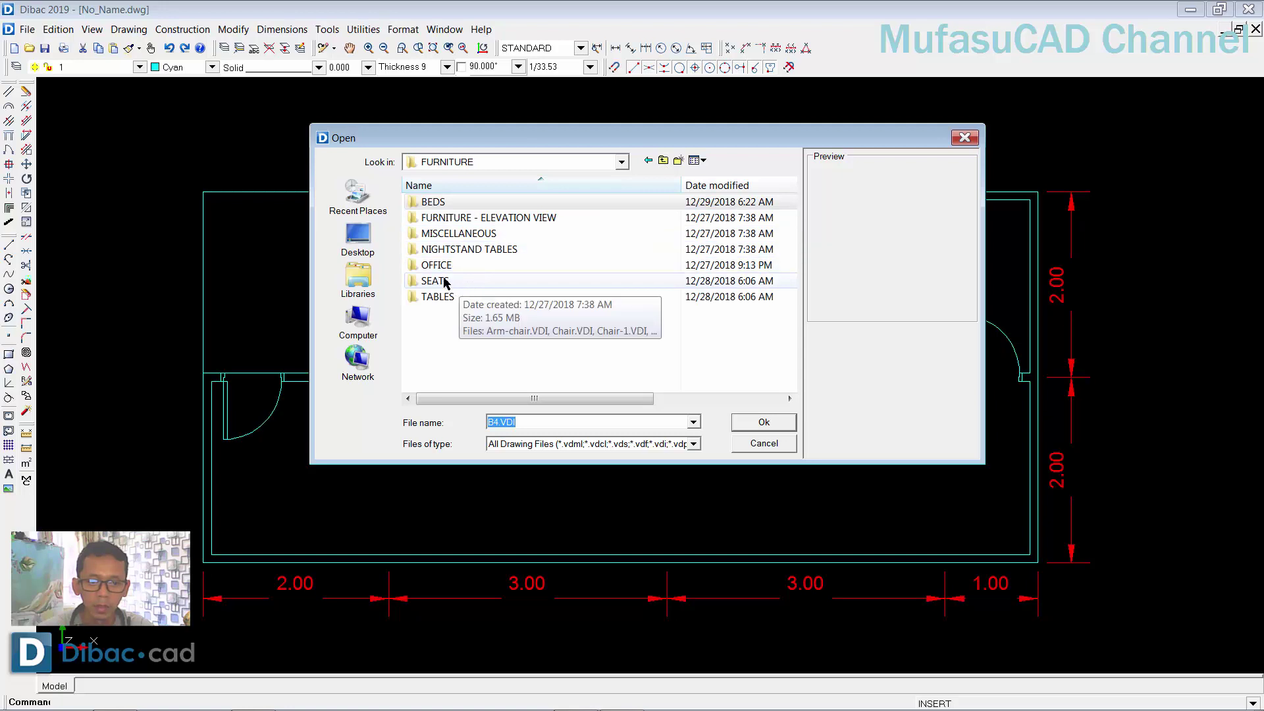
double_click(445, 282)
click(445, 204)
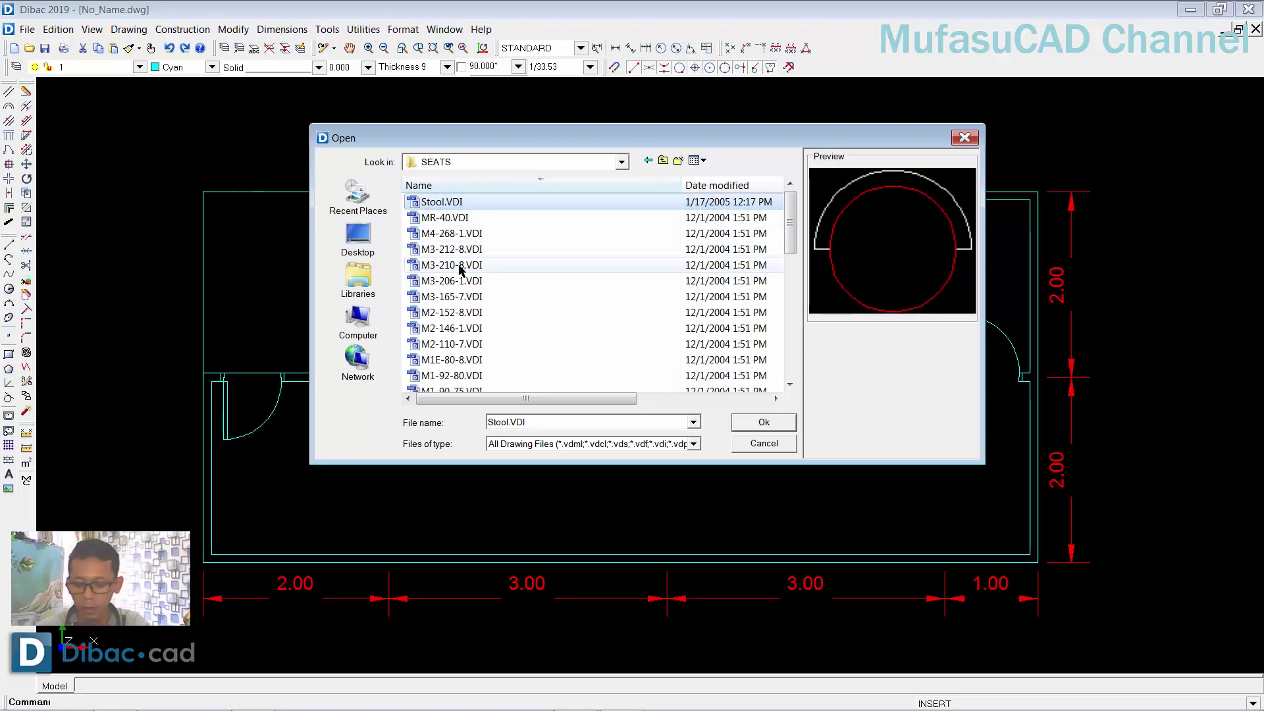
key(Down)
key(Down)
key(Down)
key(Up)
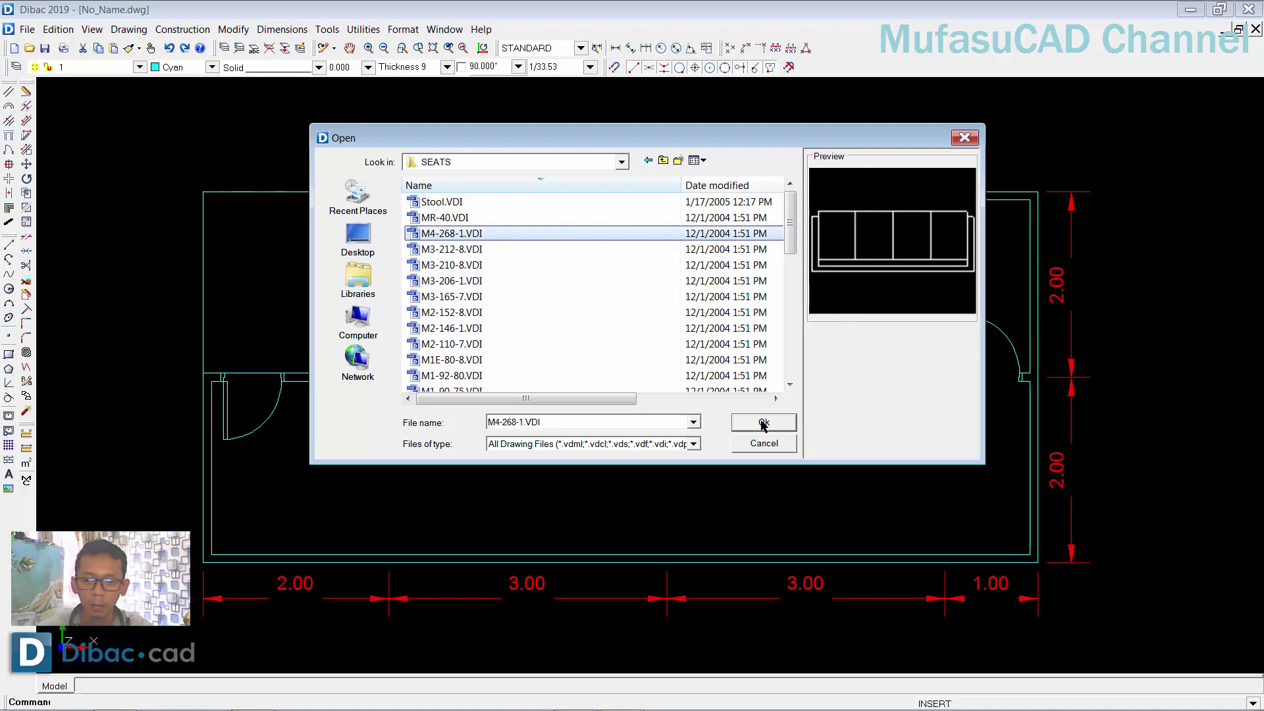
click(763, 424)
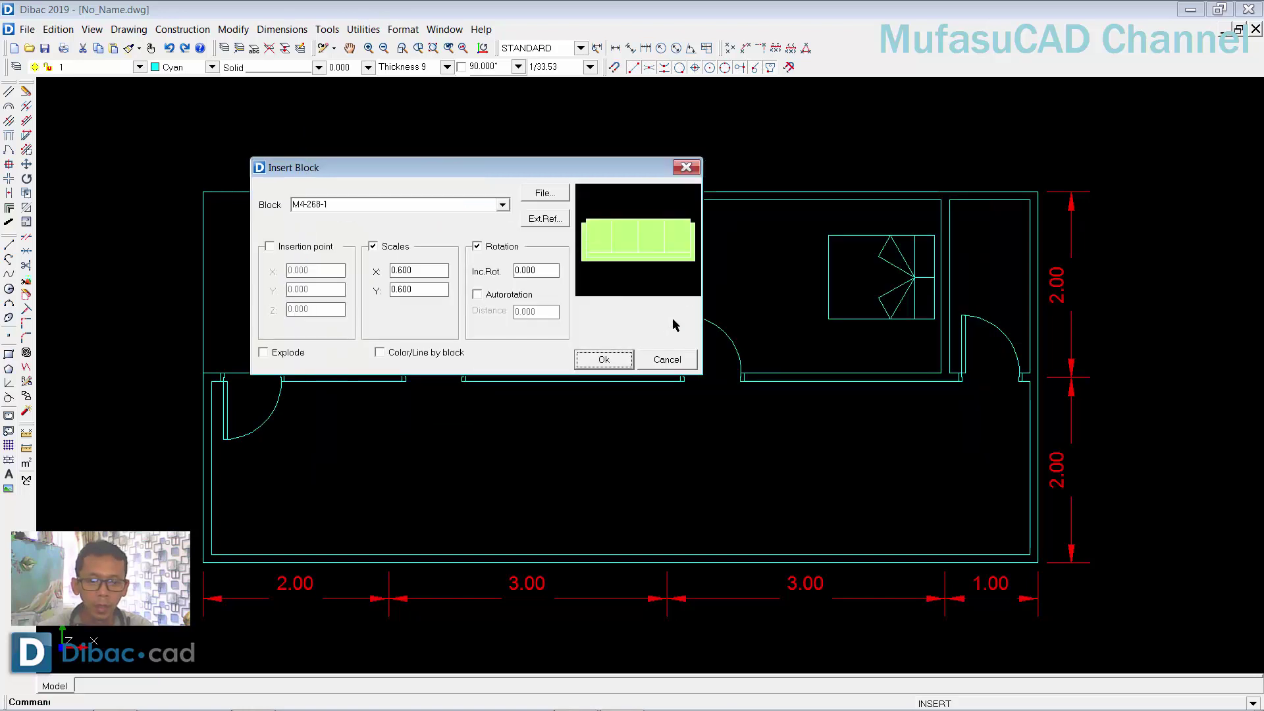
click(619, 362)
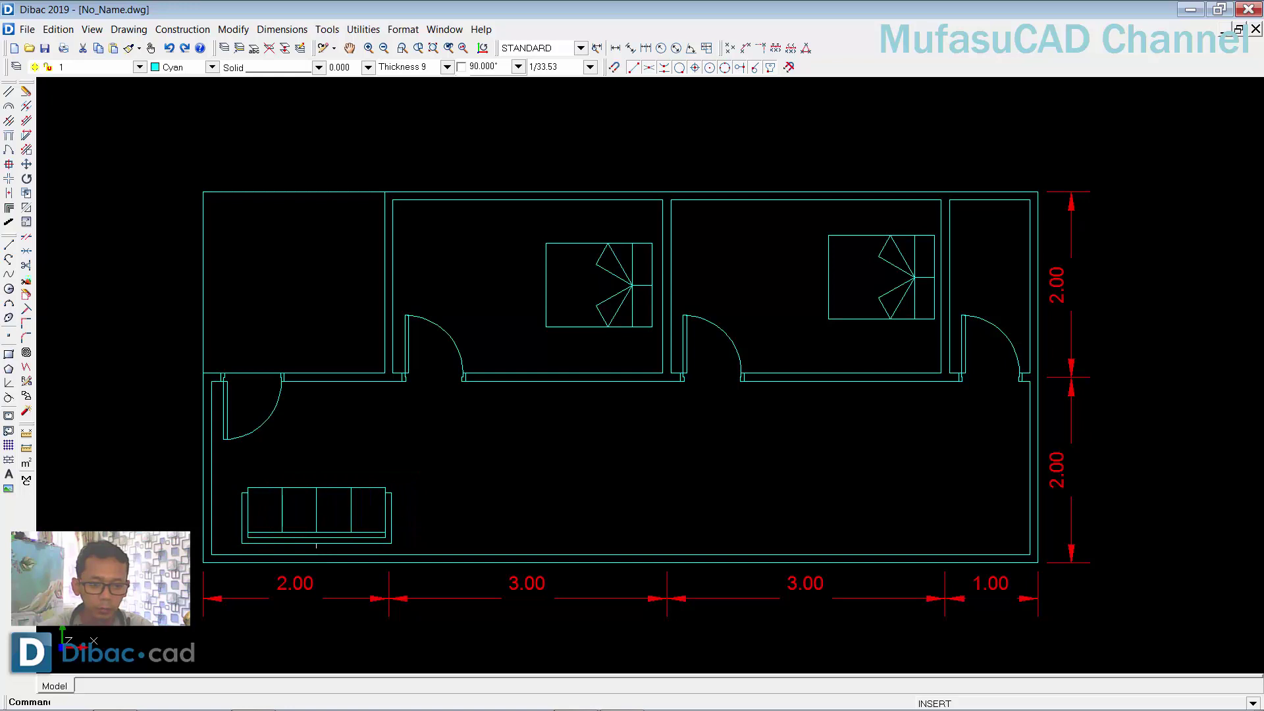
click(312, 545)
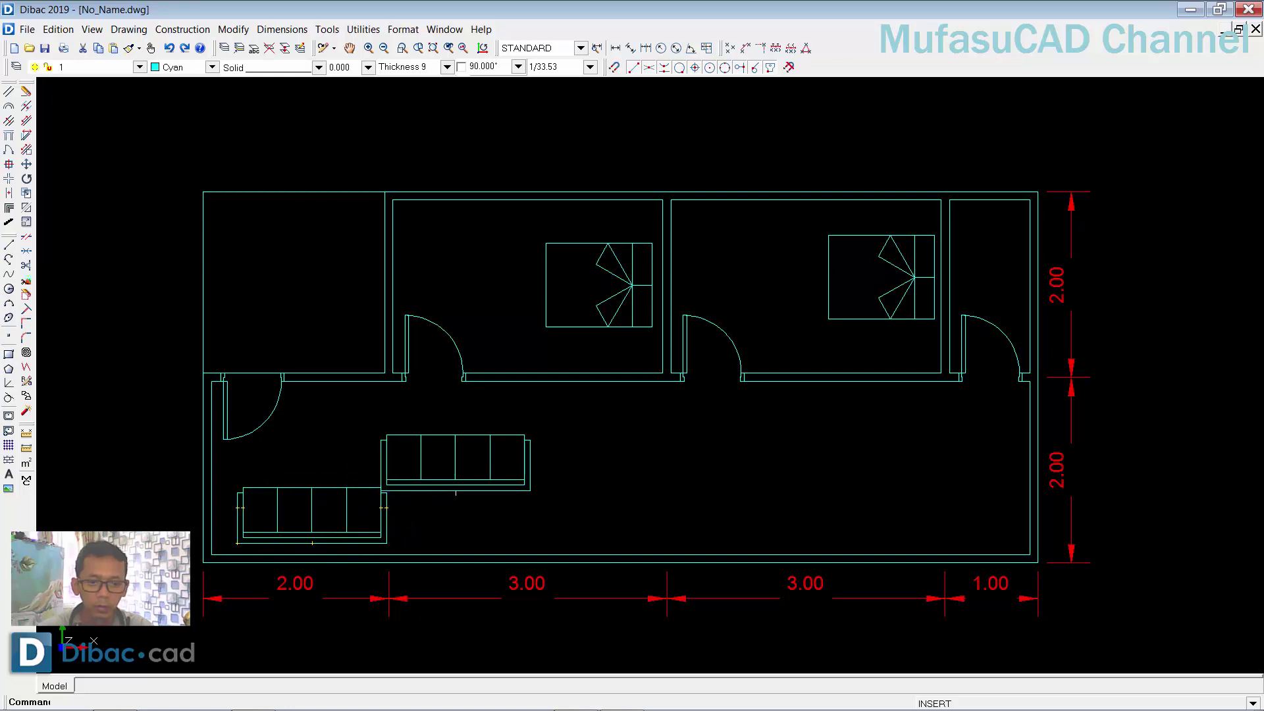
right_click(524, 466)
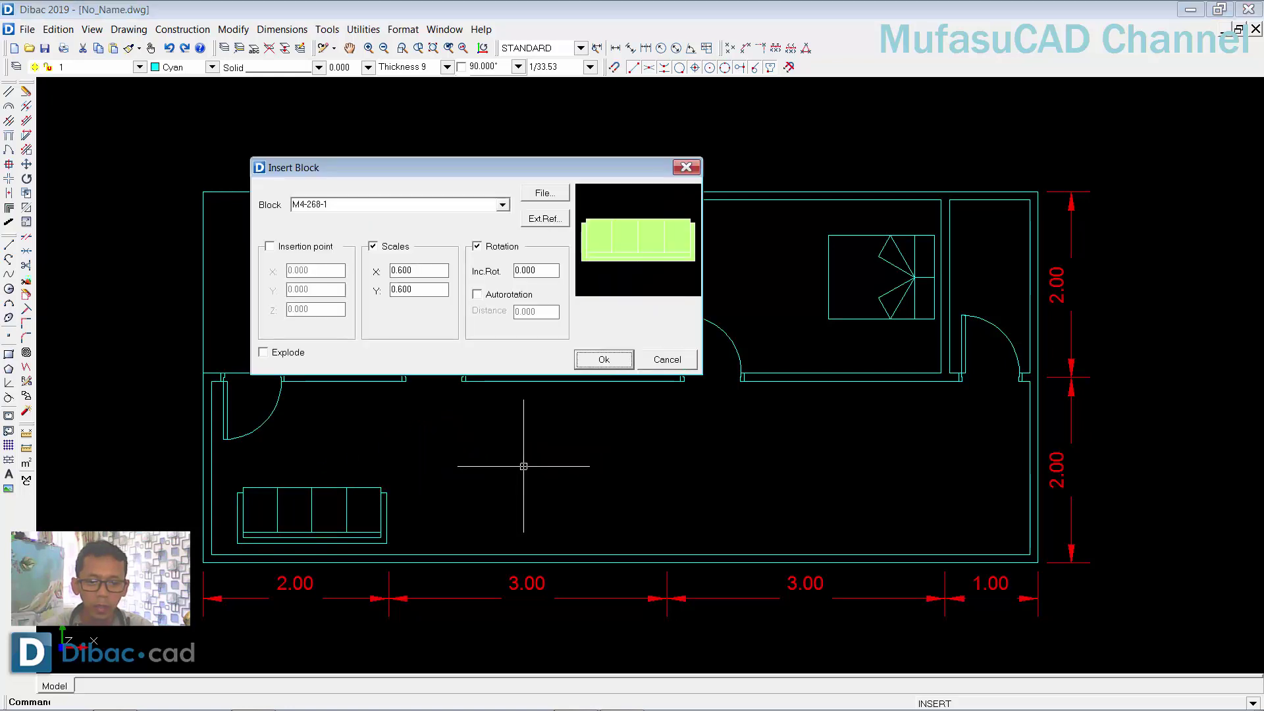
- Insert the M2-146-1 two-seat sofa from SEATS at 0.6 scale beside the four-seat sofa
click(556, 196)
click(517, 296)
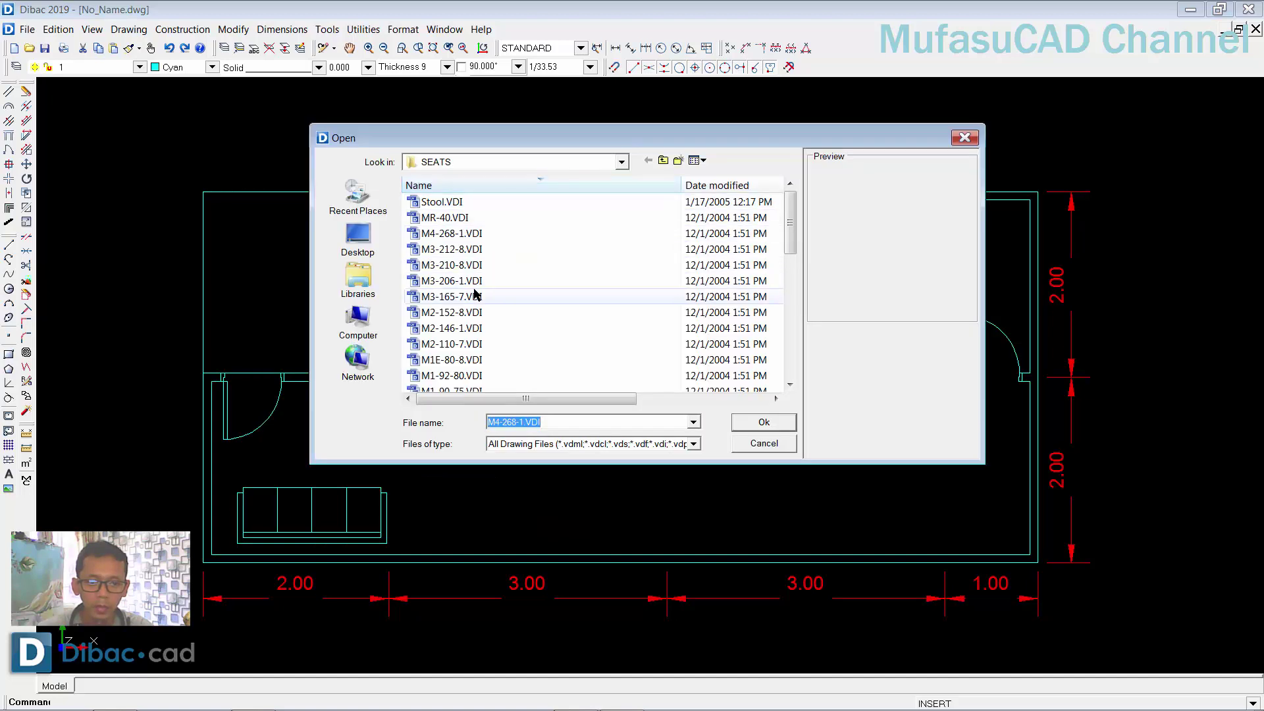
key(Down)
key(Down)
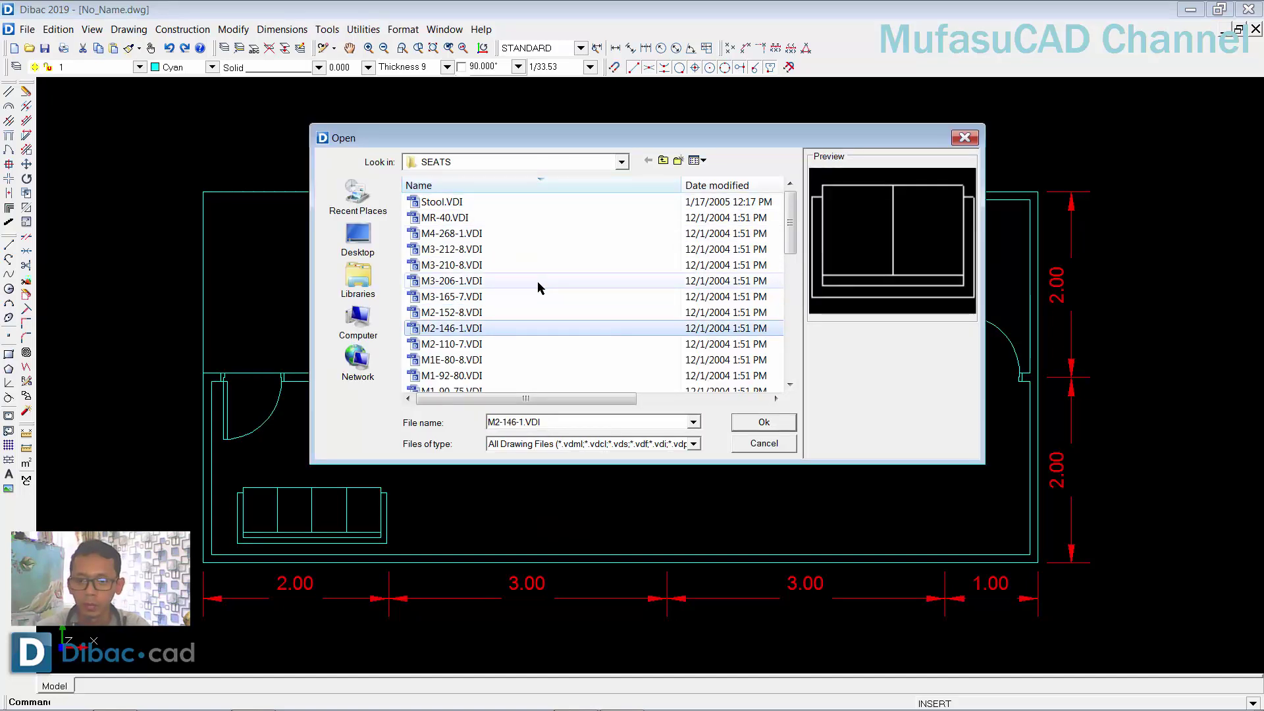
key(Up)
click(635, 331)
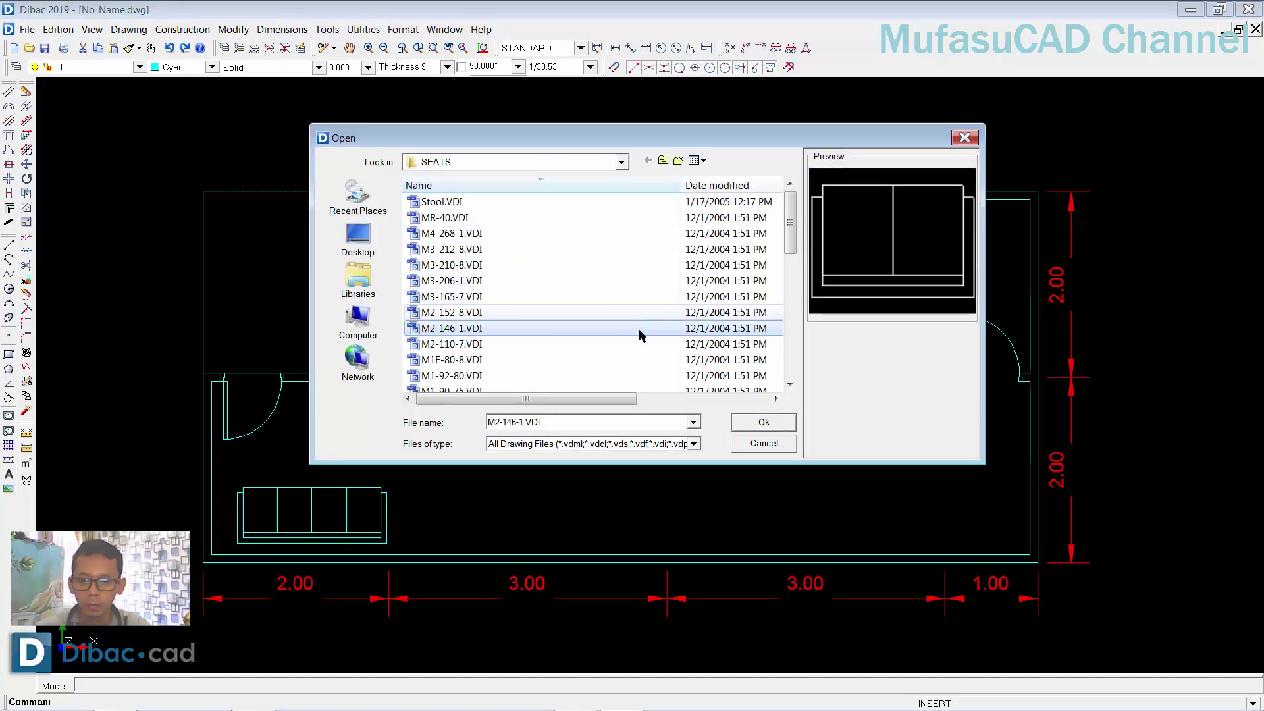
click(757, 422)
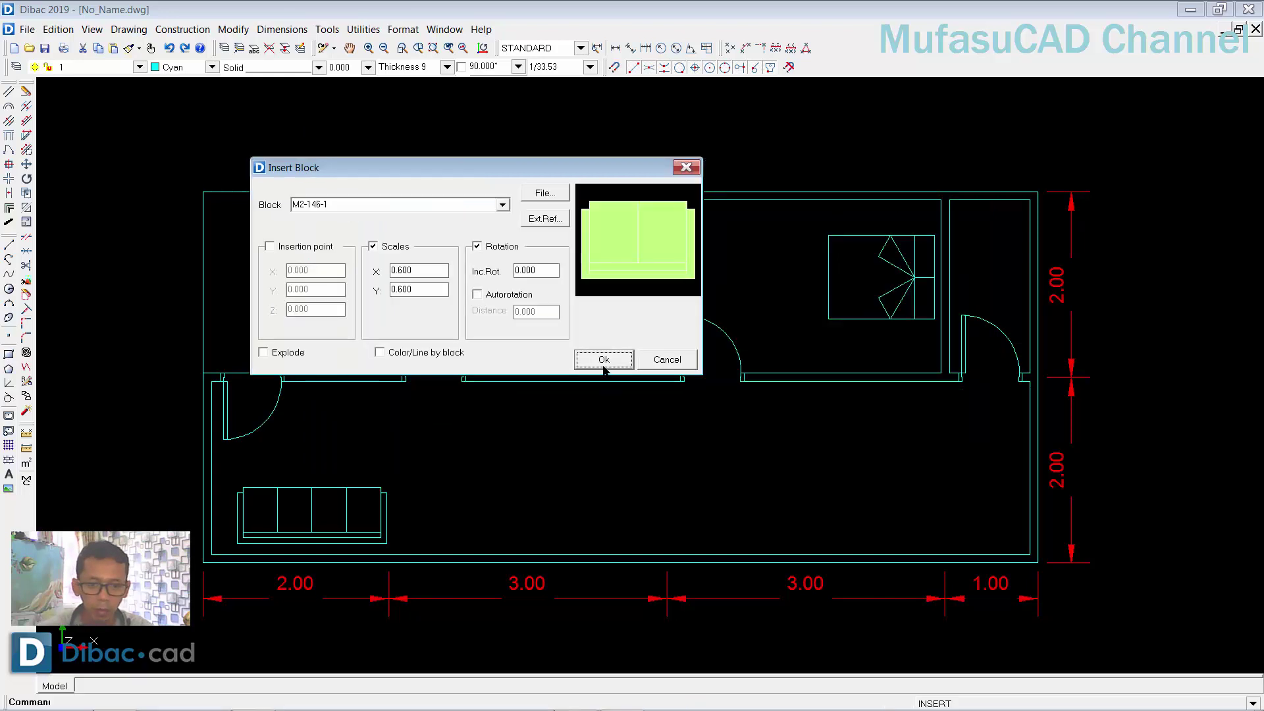
click(603, 362)
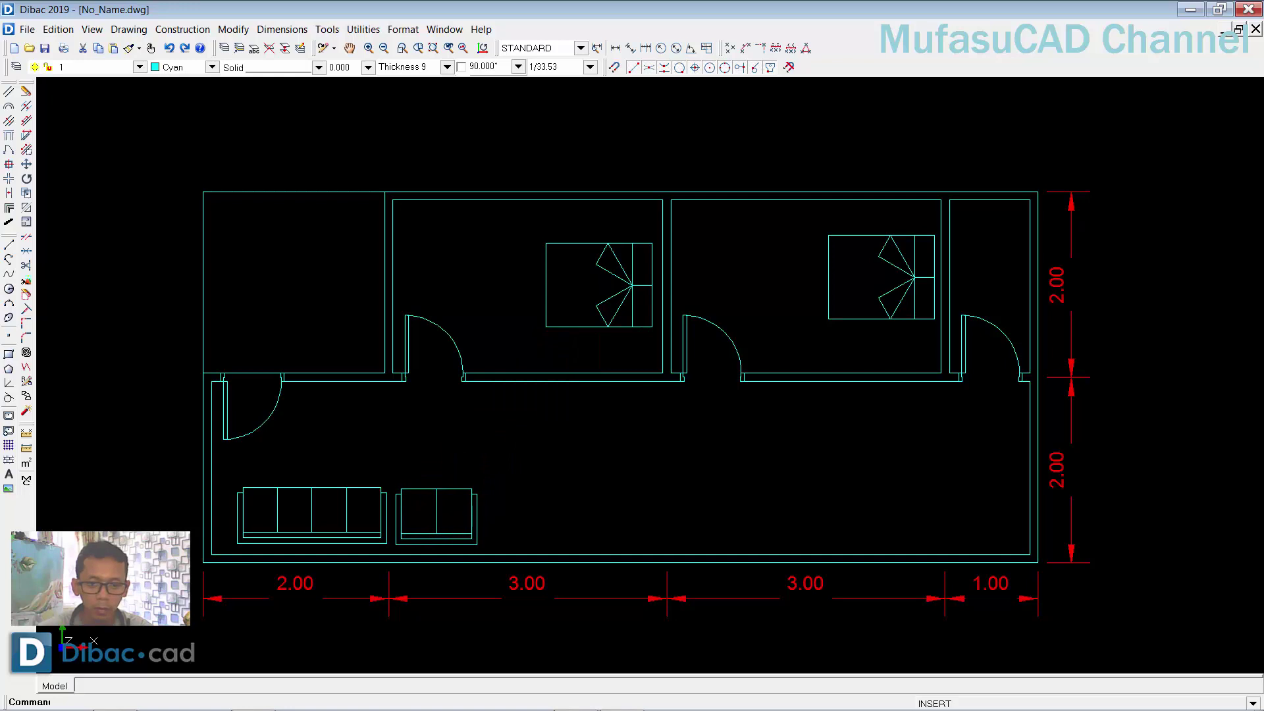
- Browse the block library from SEATS up to Objet2d and into KITCHEN > STOVES
right_click(567, 439)
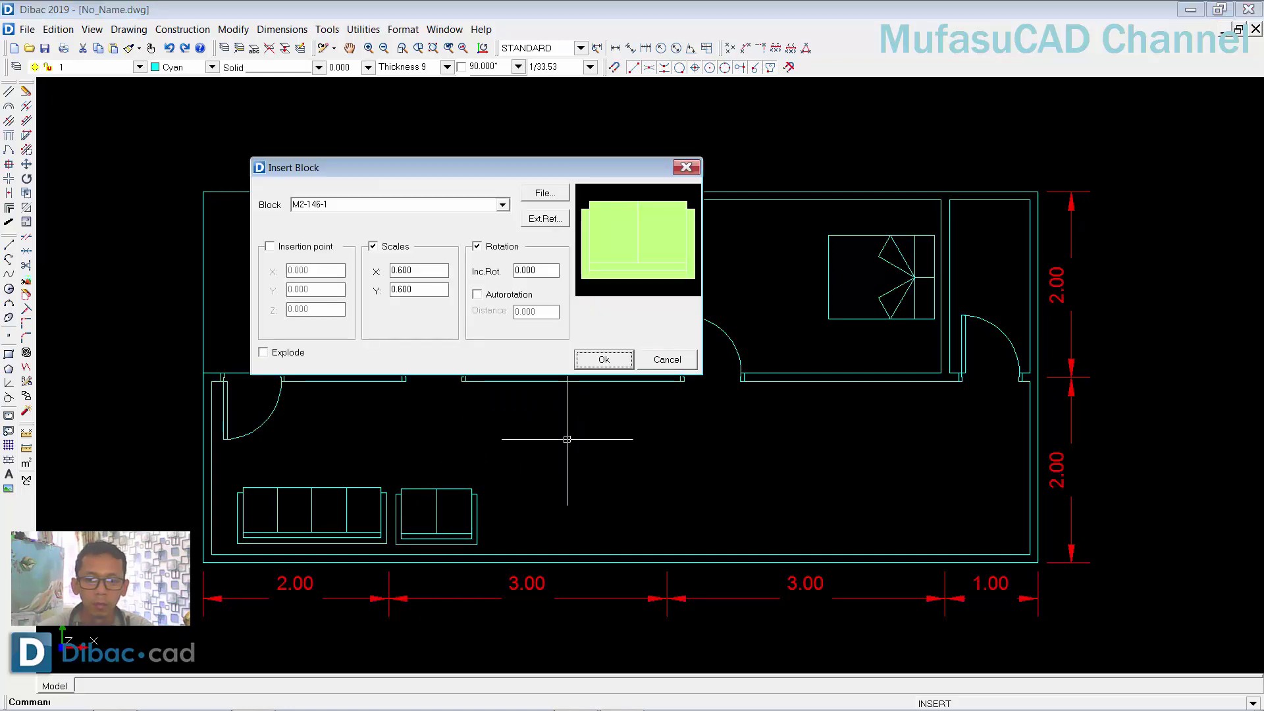
click(553, 198)
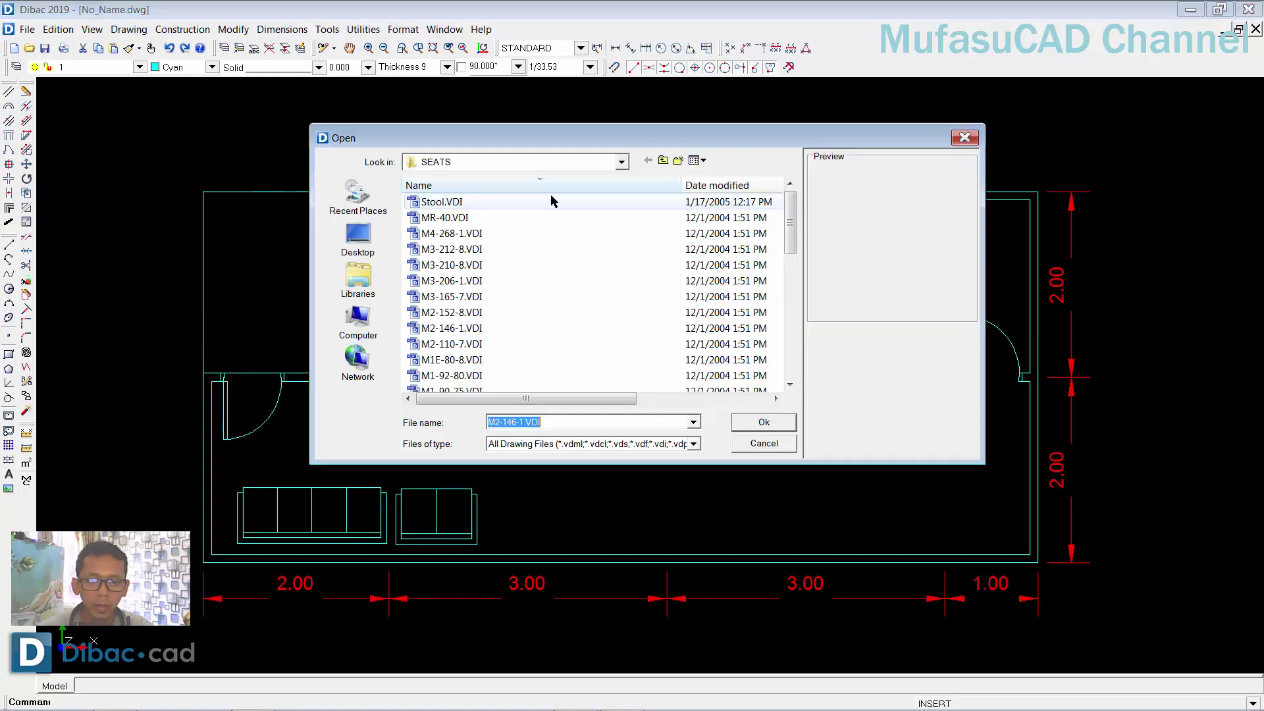
click(661, 162)
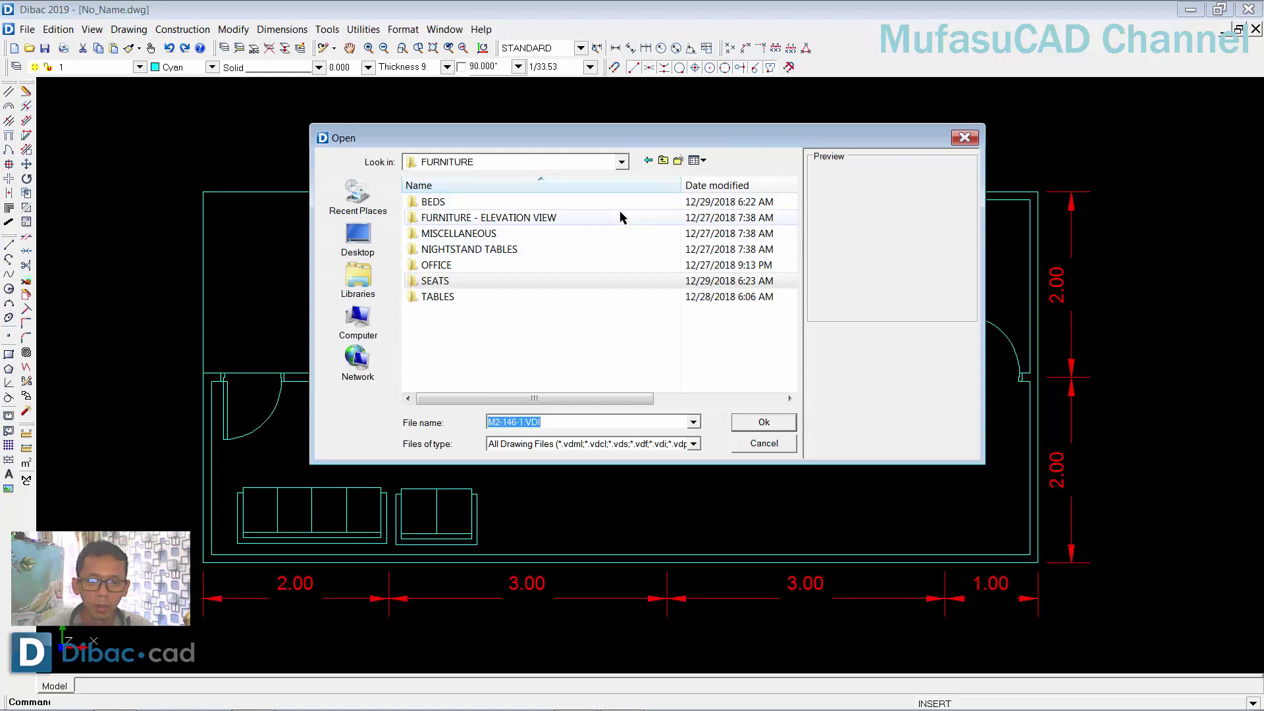
click(662, 162)
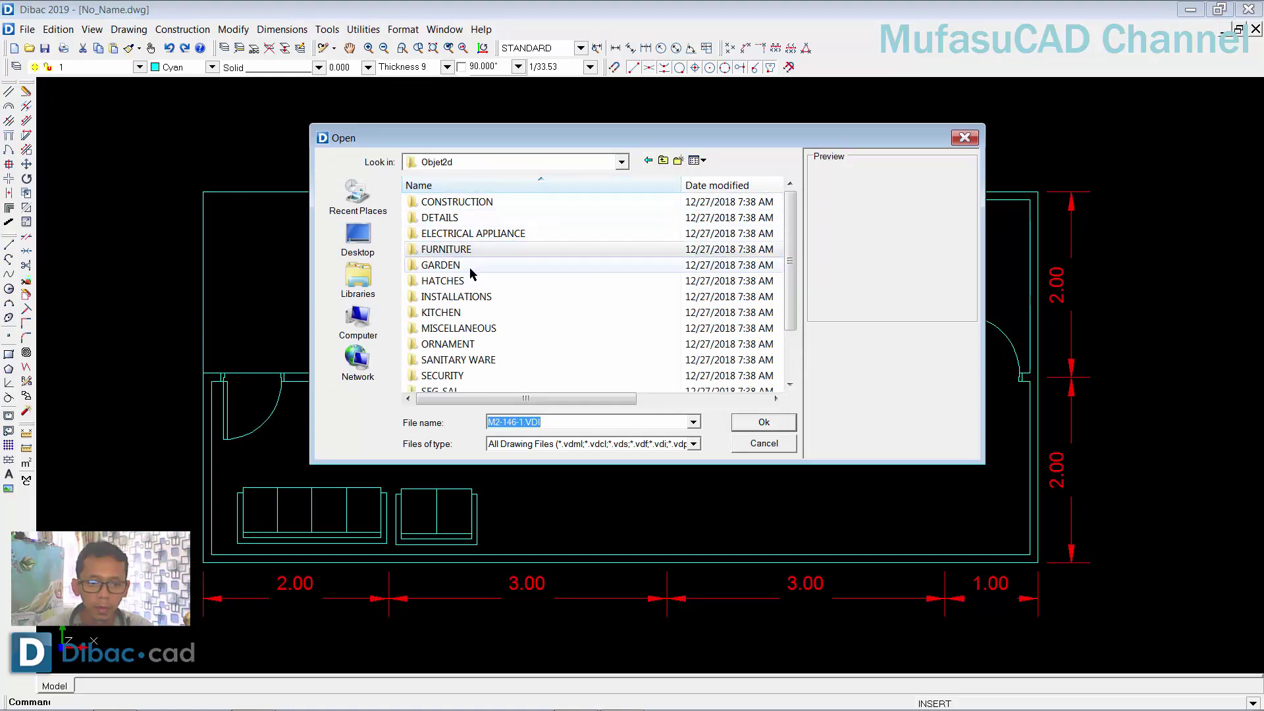
click(458, 314)
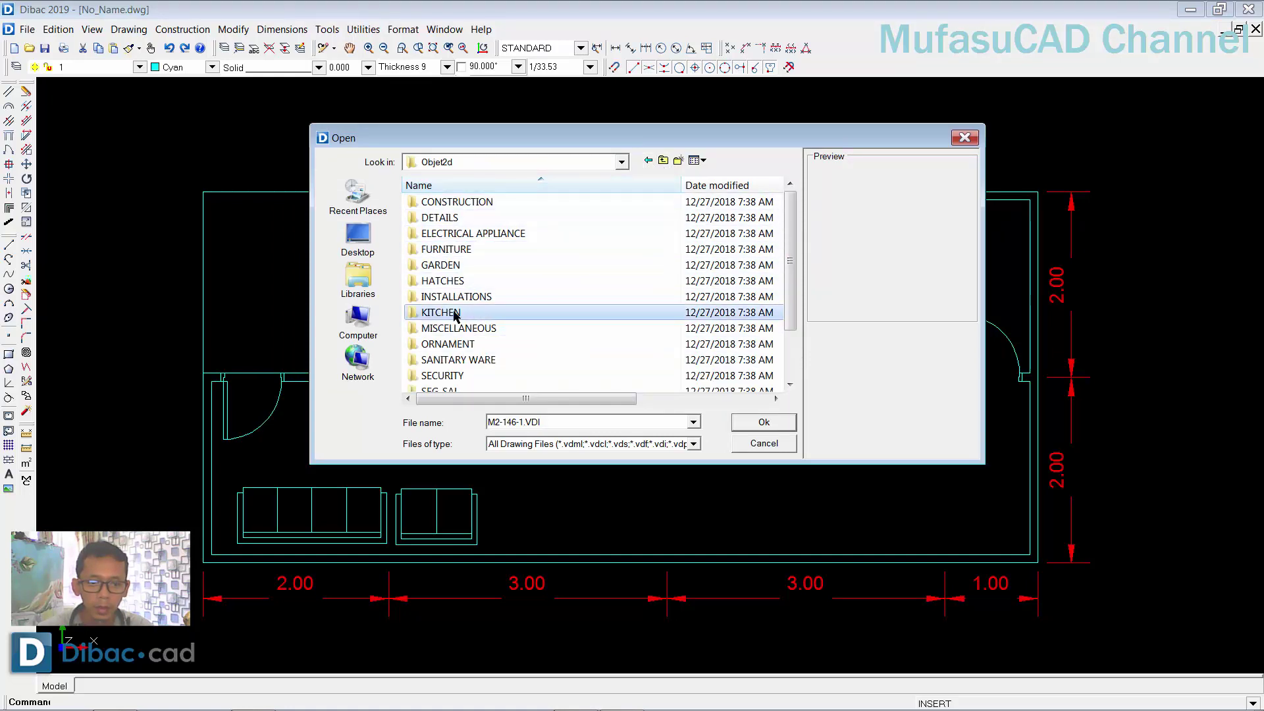
double_click(443, 315)
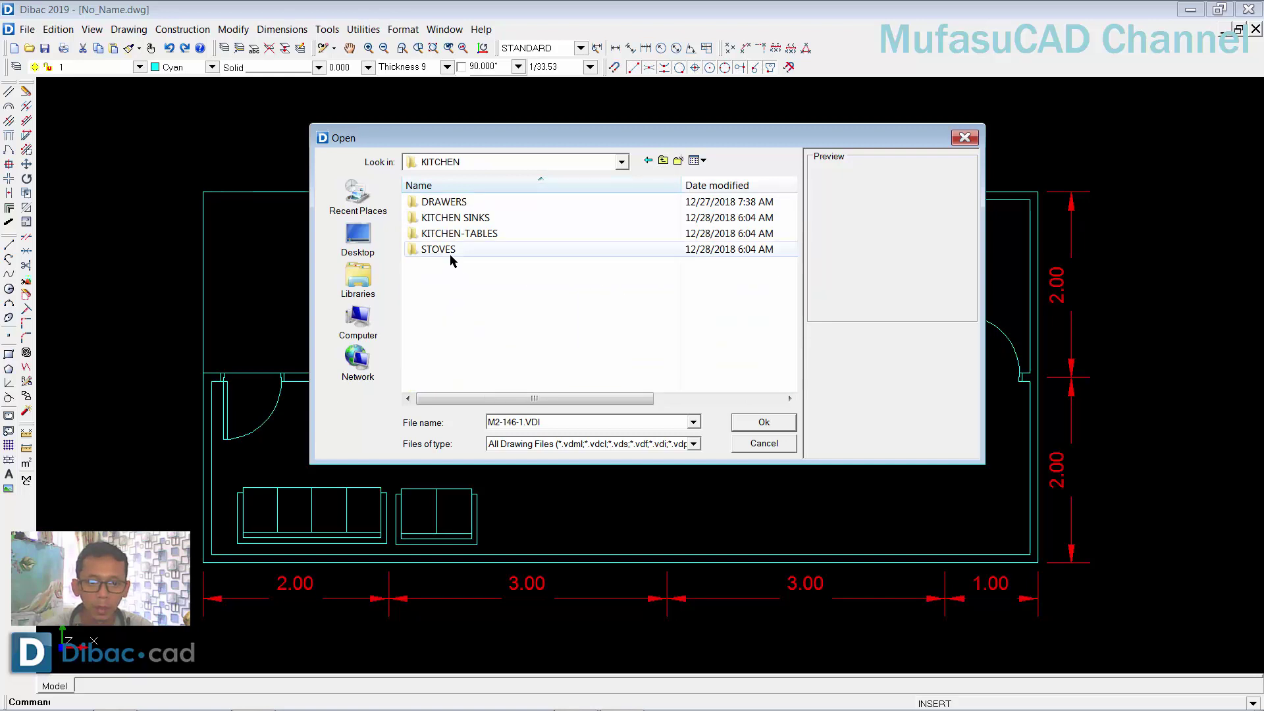
double_click(443, 250)
- Compare the stove previews and load MC-60-50.VDI for insertion
click(461, 202)
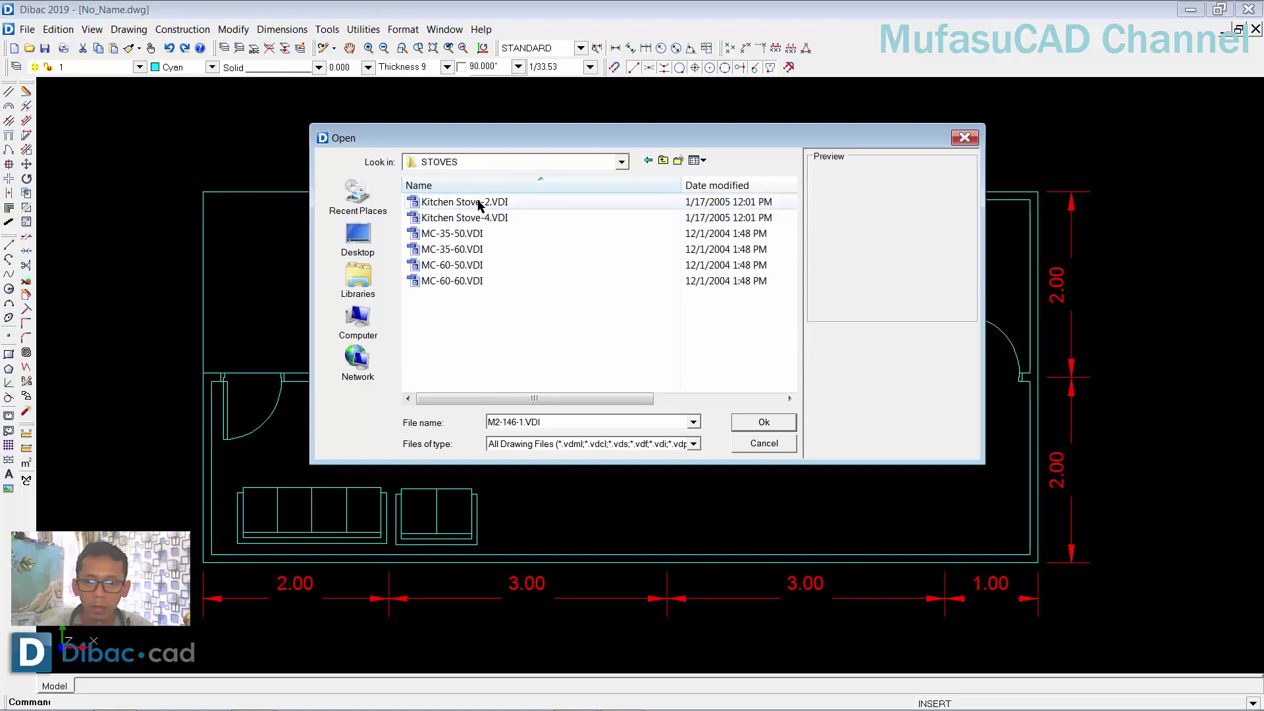
click(461, 248)
click(461, 265)
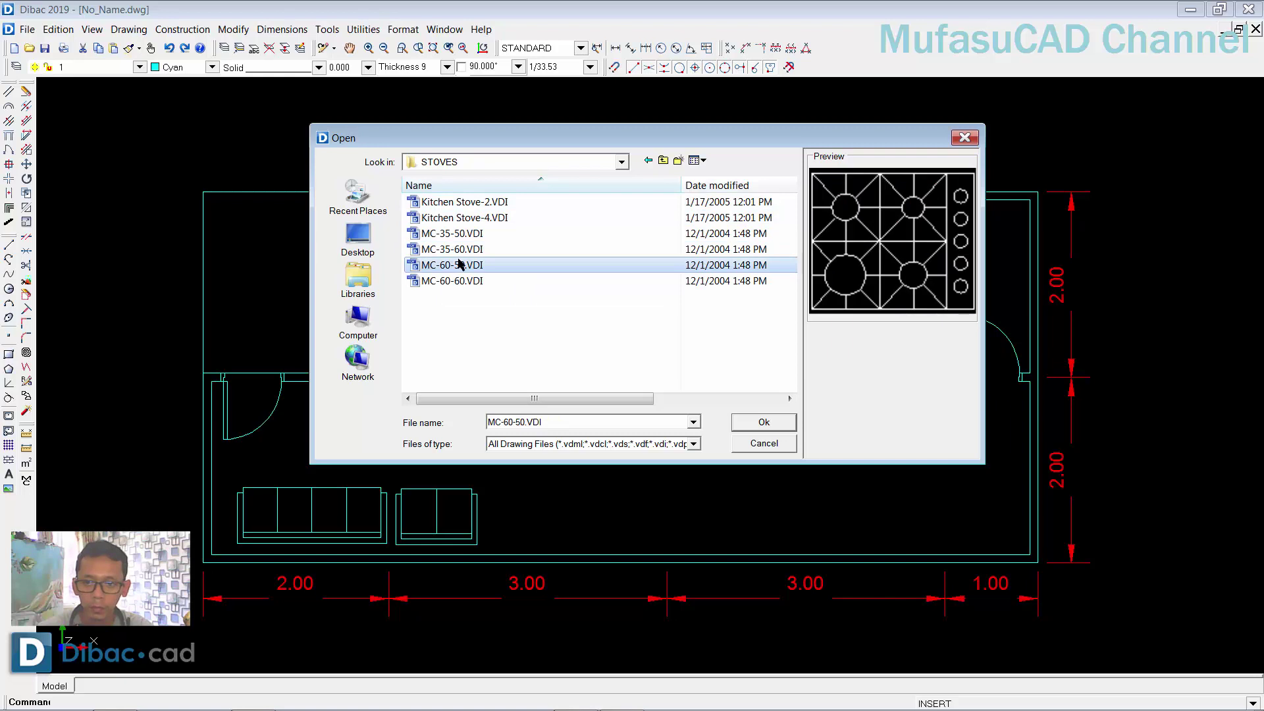
click(462, 281)
click(461, 250)
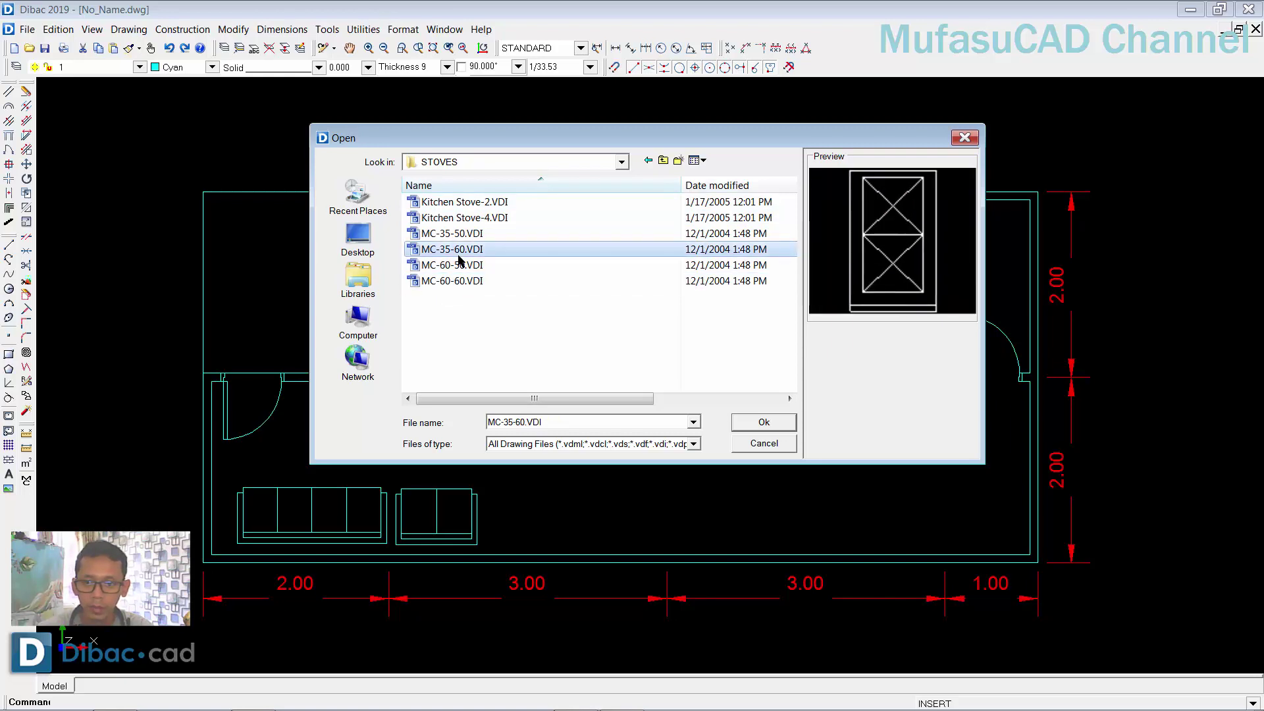
click(463, 202)
click(461, 249)
click(450, 264)
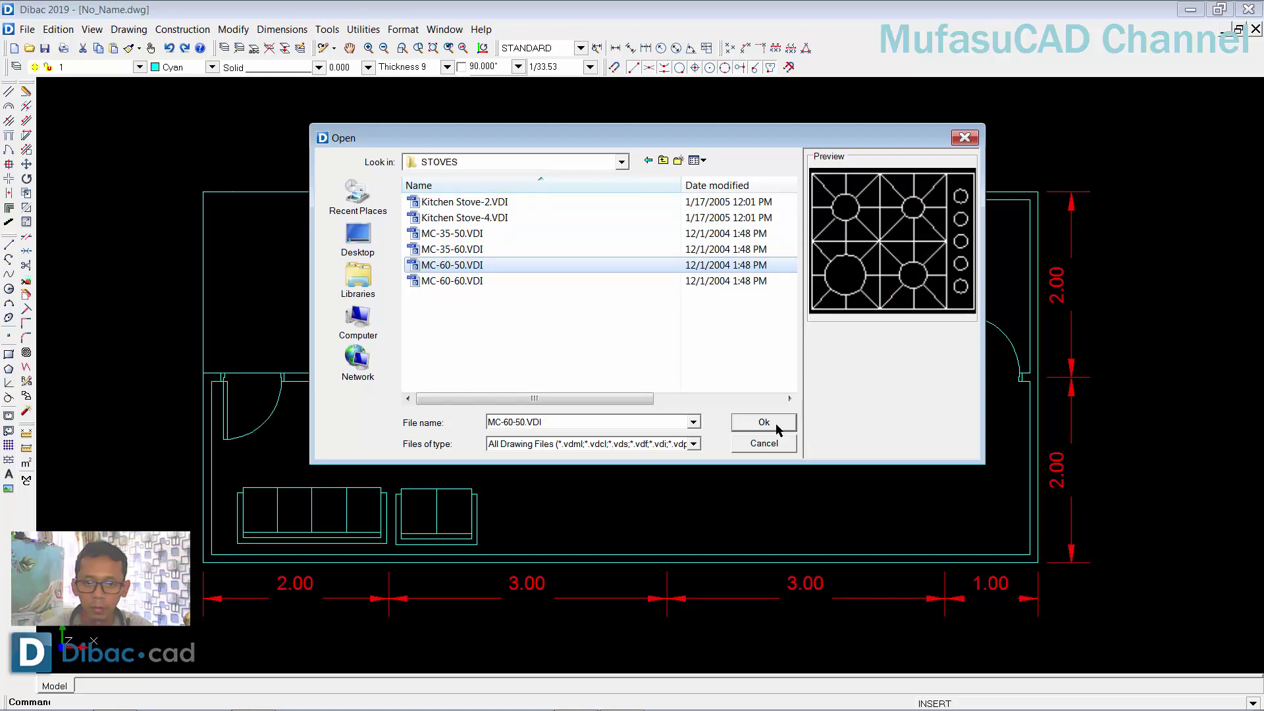
click(772, 423)
- Place the MC-60-50 stove against the right wall in the lower-right corner
click(620, 361)
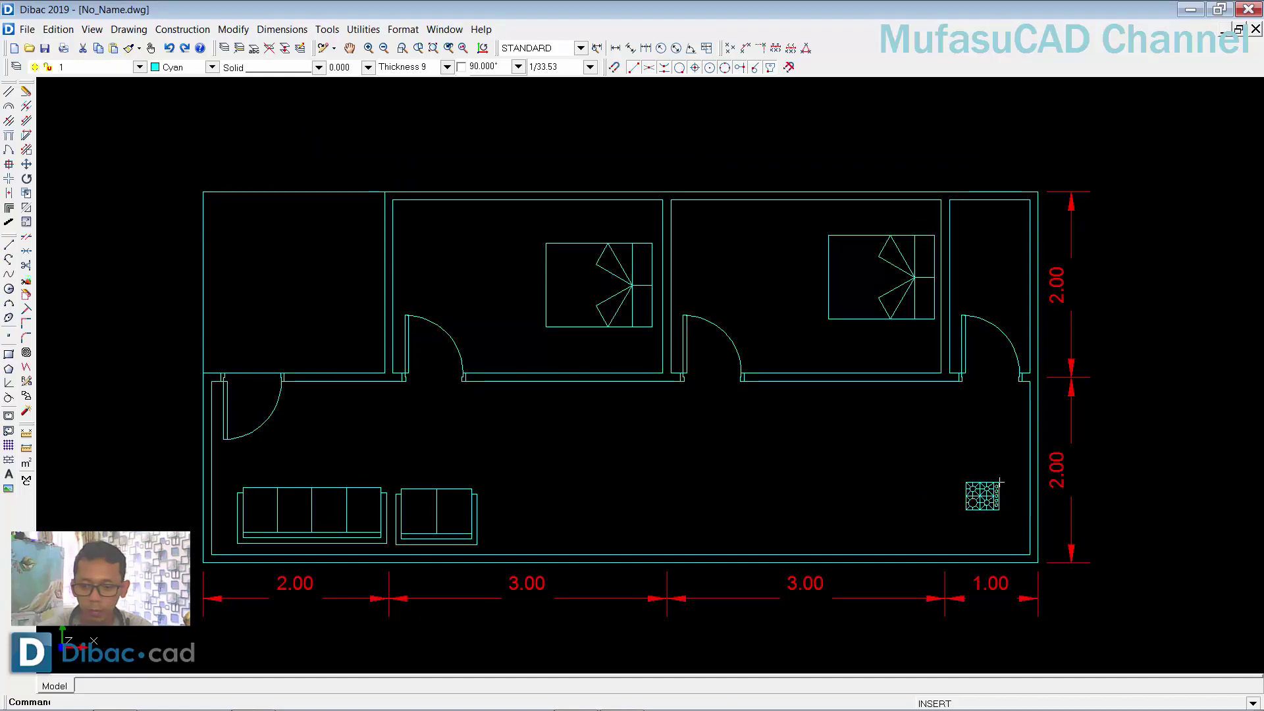
click(1000, 483)
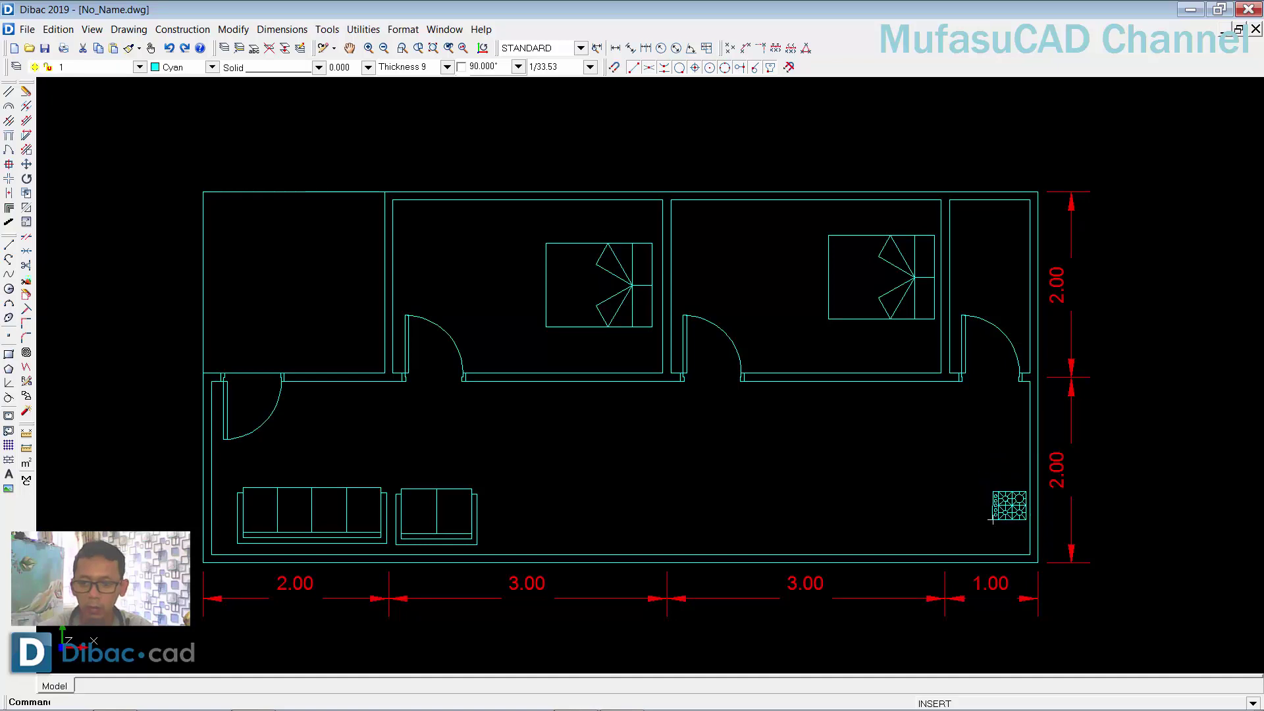
click(992, 520)
right_click(826, 430)
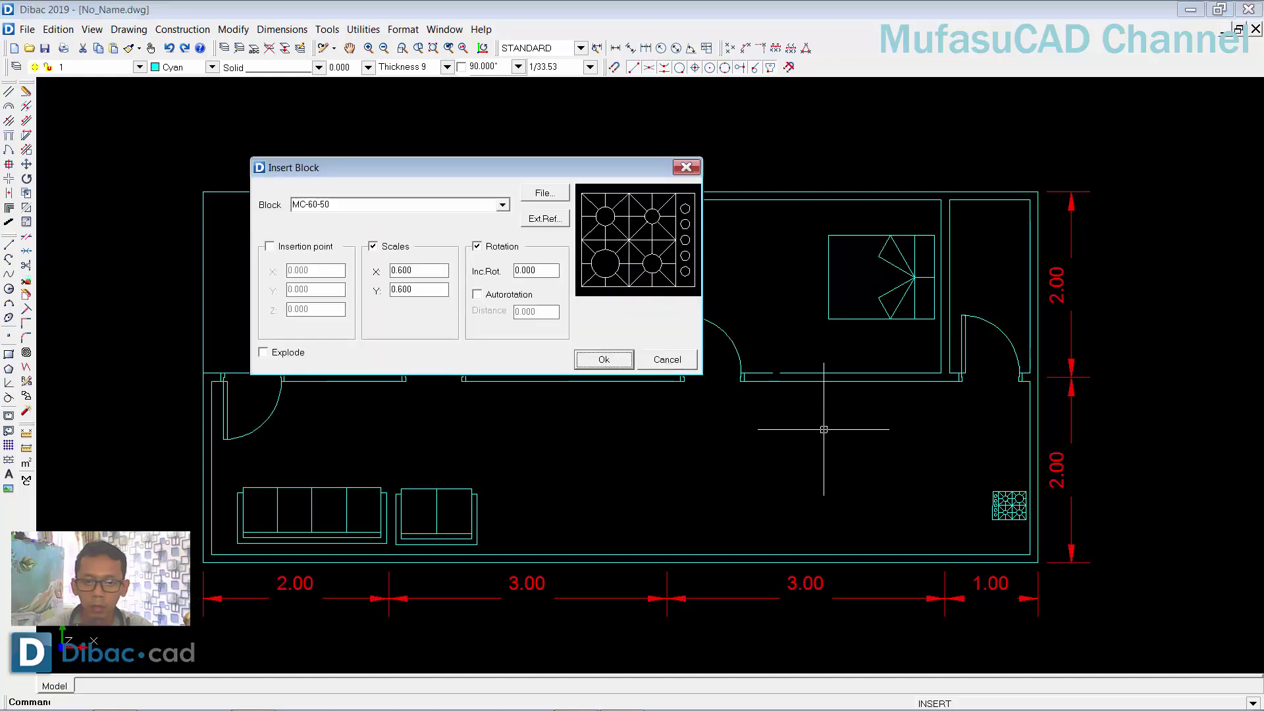
- Place the Table4- 100 four-chair table from KITCHEN-TABLES at 0.6 scale left of the stove
click(558, 198)
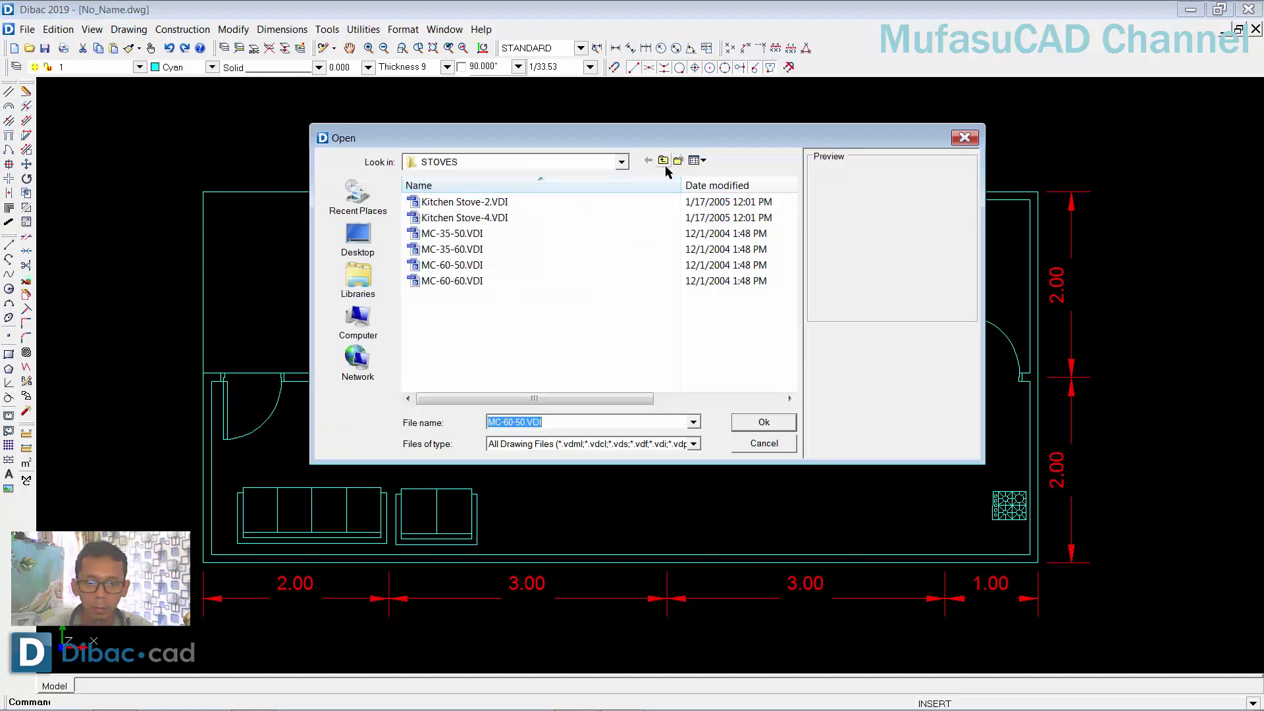
click(664, 161)
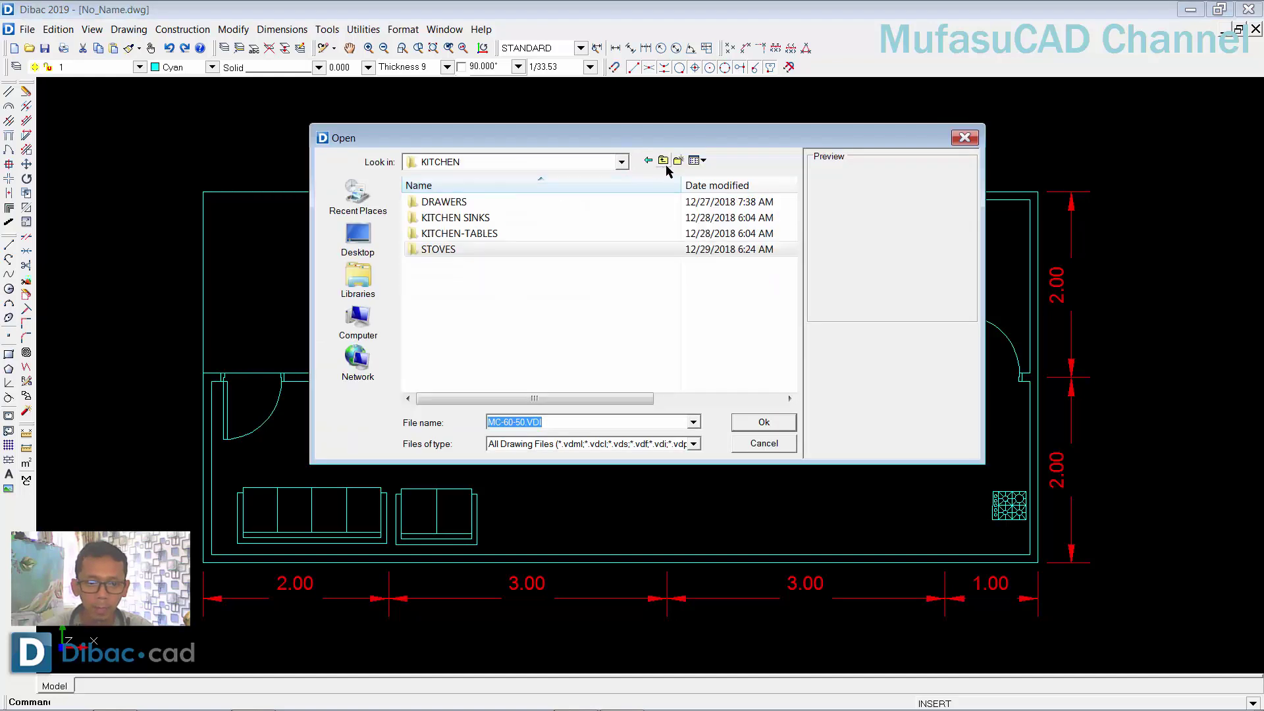
double_click(474, 234)
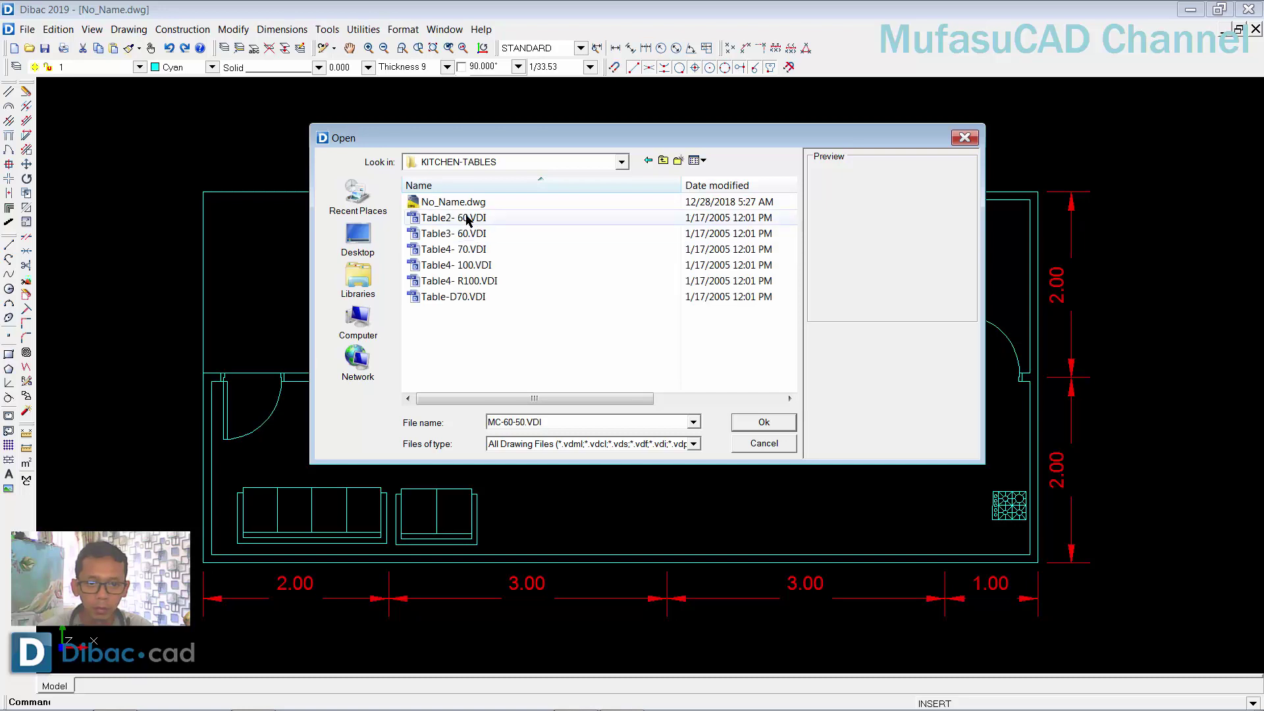
click(466, 218)
click(461, 250)
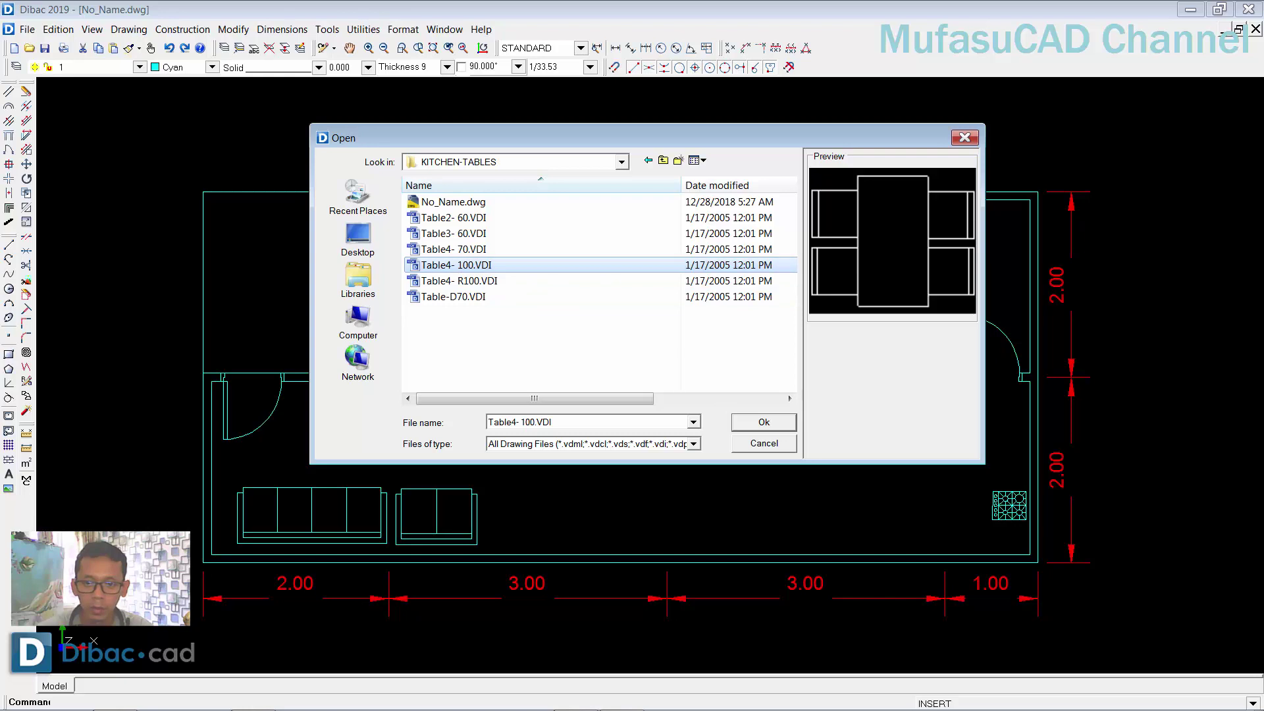
click(777, 419)
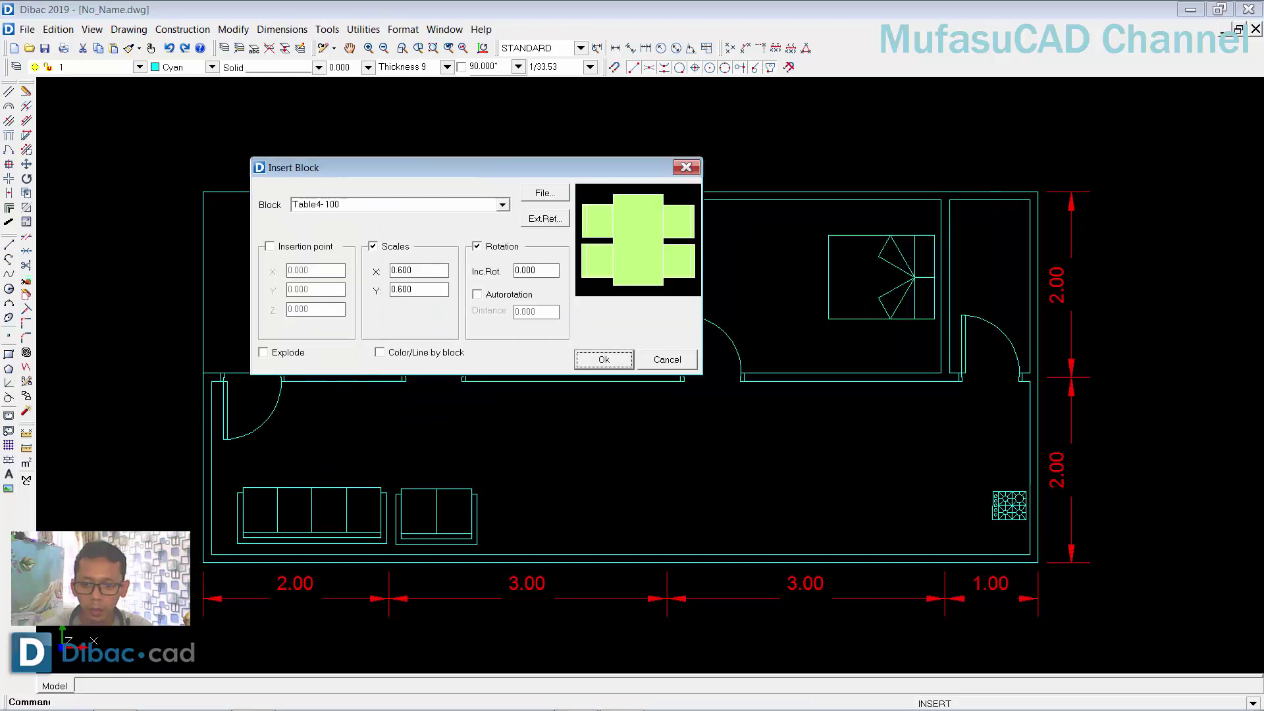
click(617, 360)
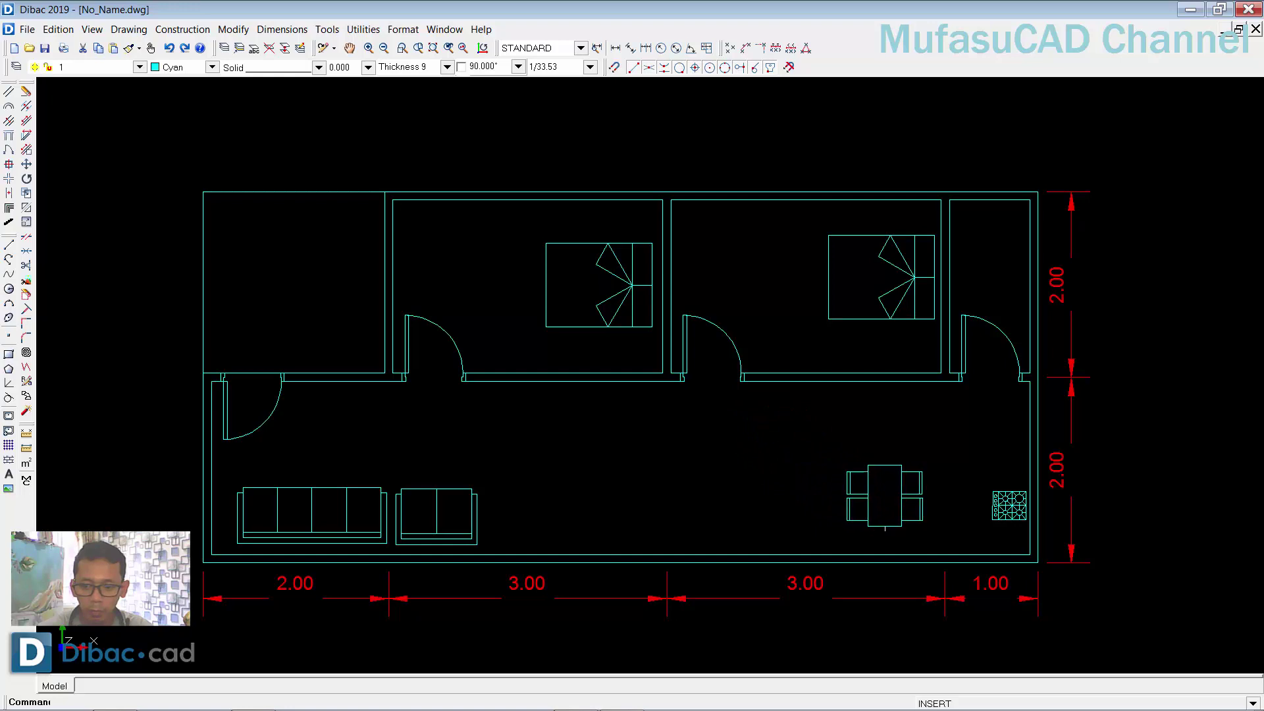
click(886, 497)
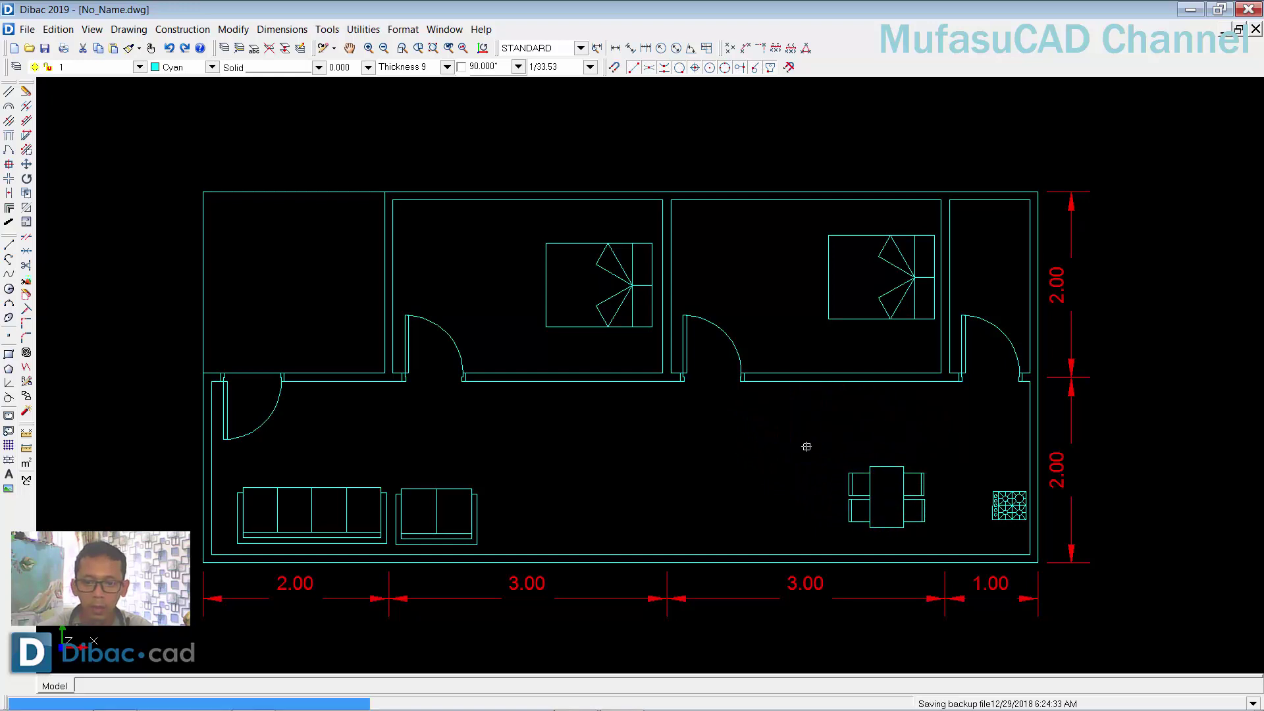
right_click(802, 444)
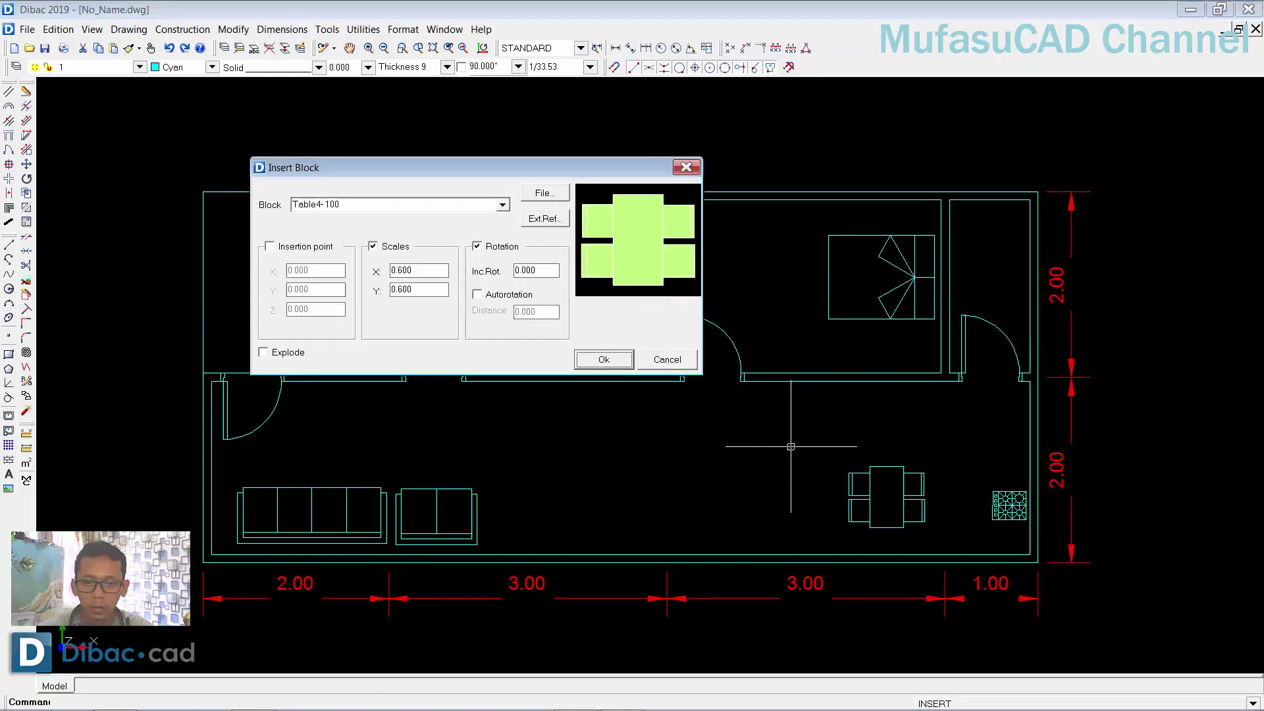
- Place the SINK1E-100 sink, rotated 90°, against the right wall just above the stove
click(544, 192)
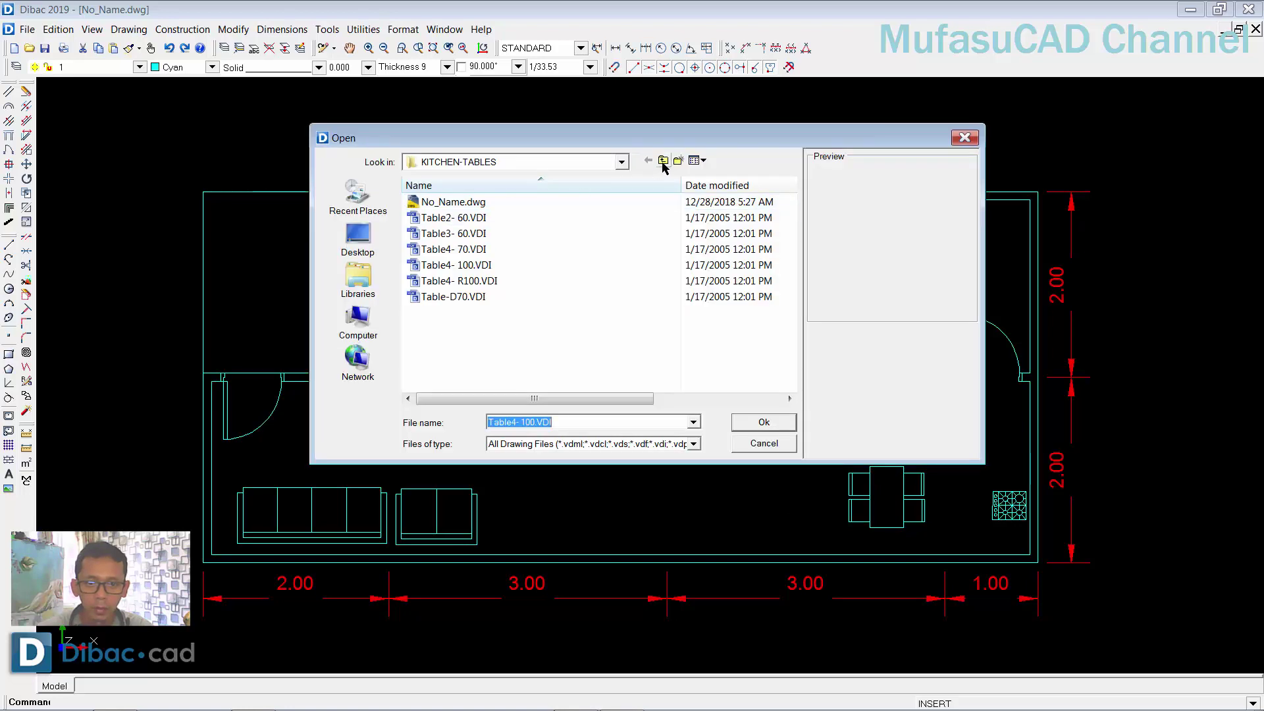
click(664, 161)
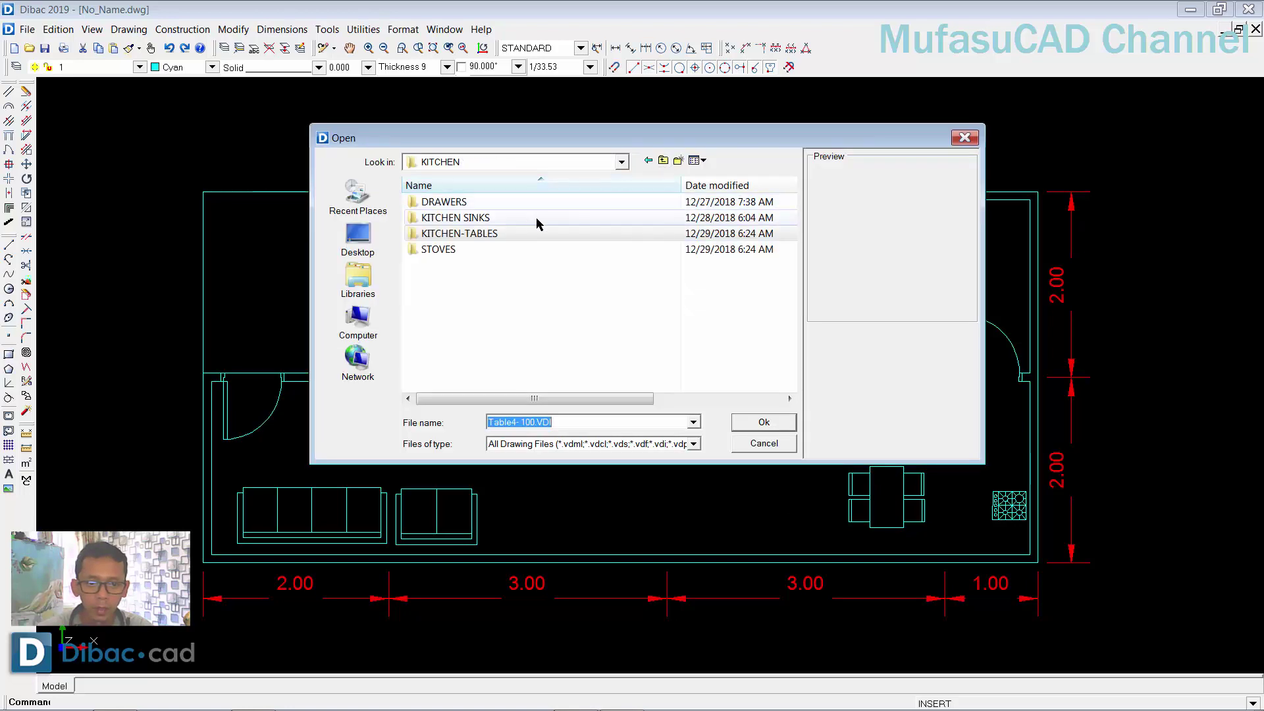
mouse_move(455, 217)
double_click(471, 217)
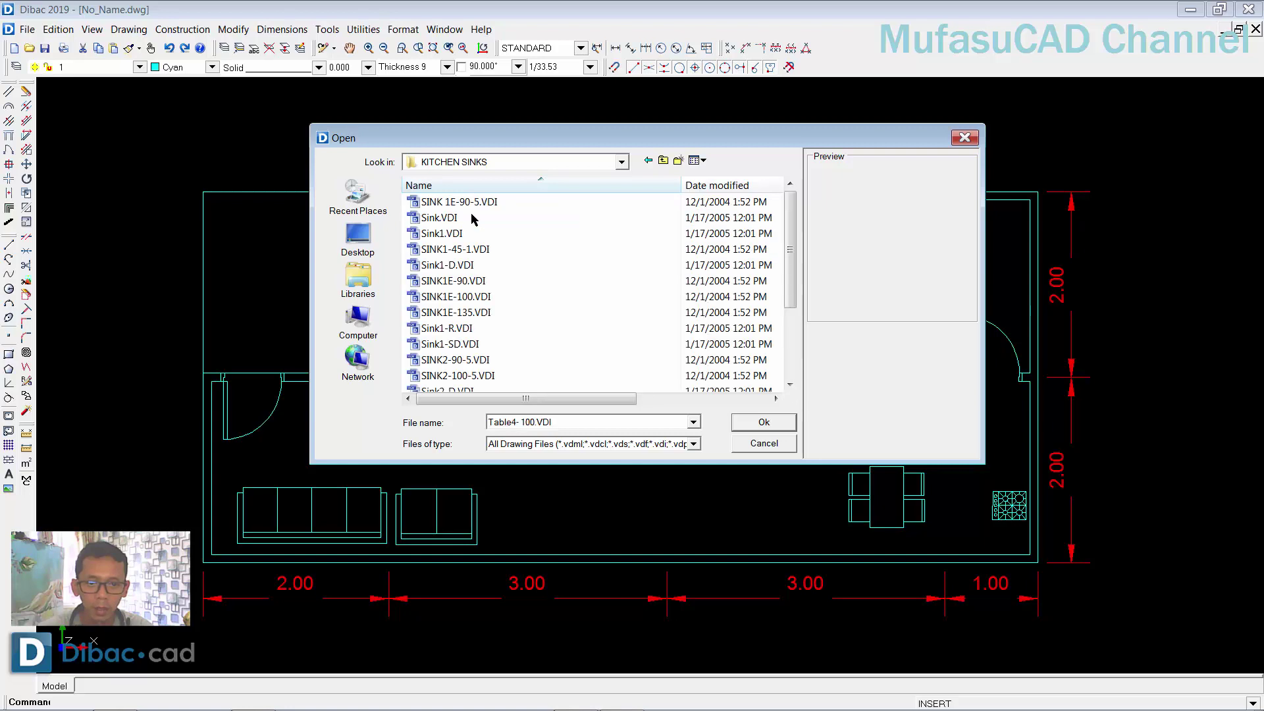
click(464, 204)
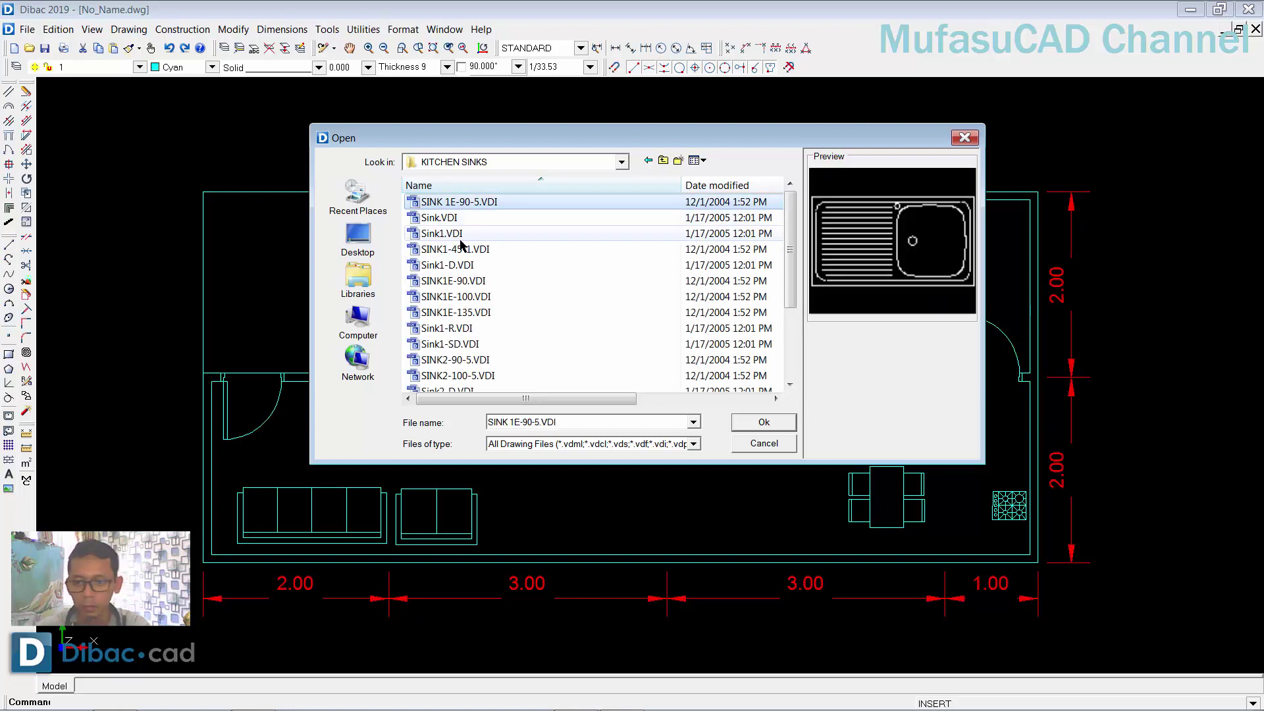
key(Down)
key(Down)
key(Down)
key(Down)
key(Down)
key(Down)
key(Down)
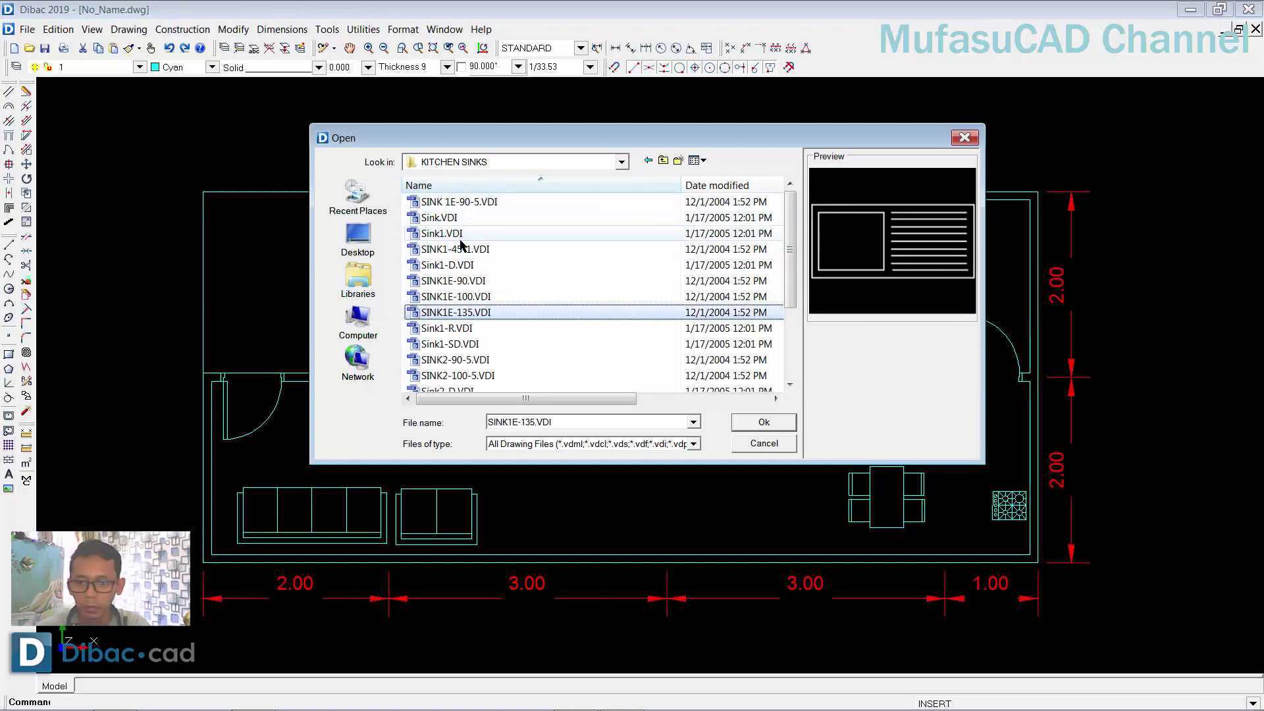
key(Up)
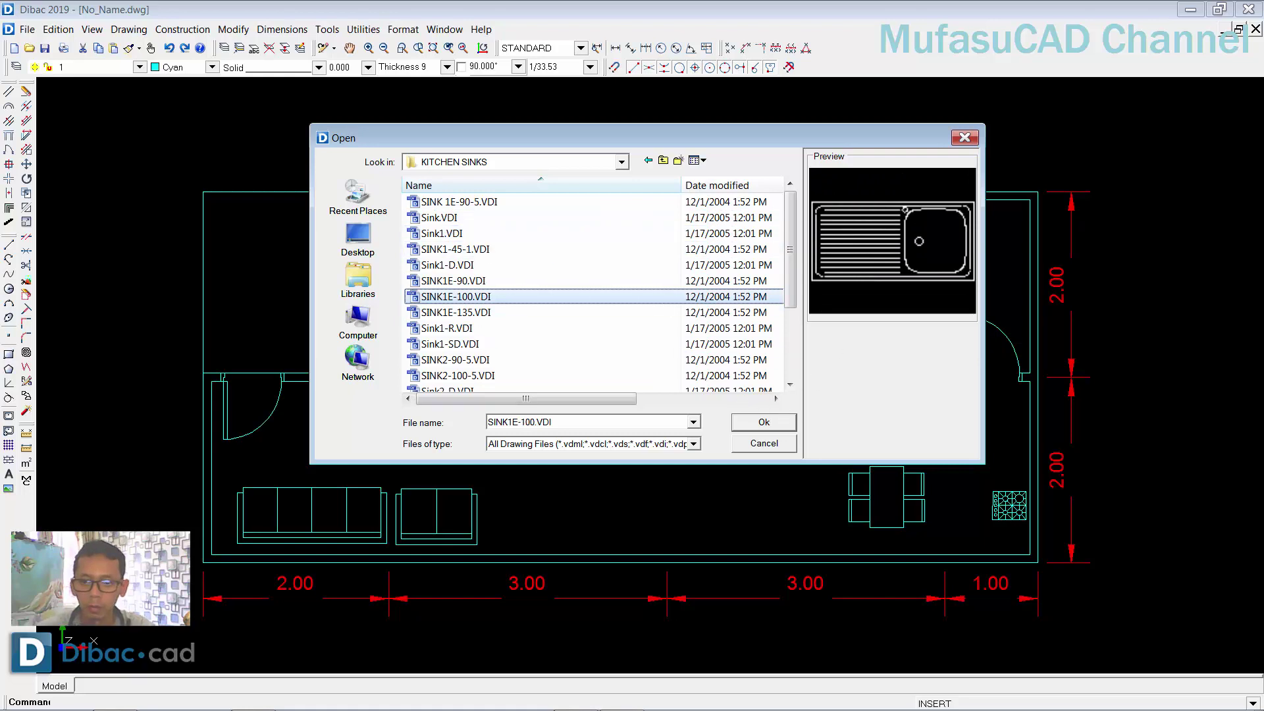
click(763, 422)
click(601, 359)
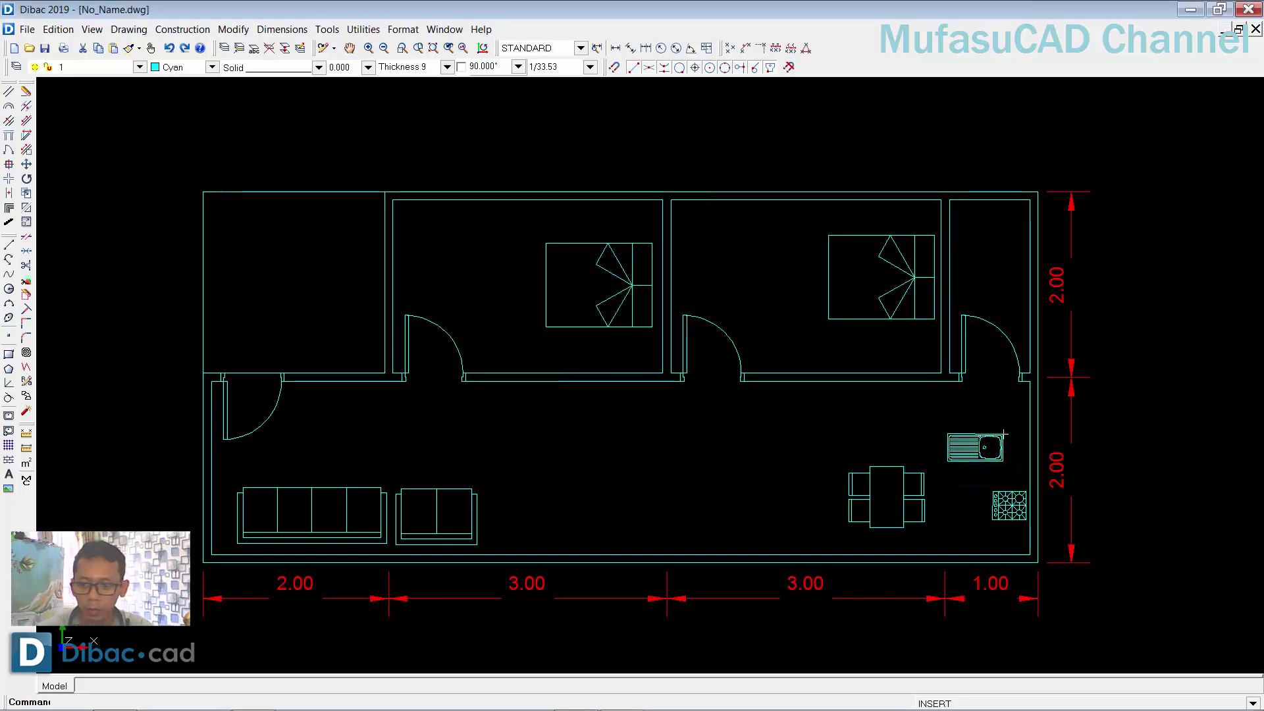
right_click(1004, 434)
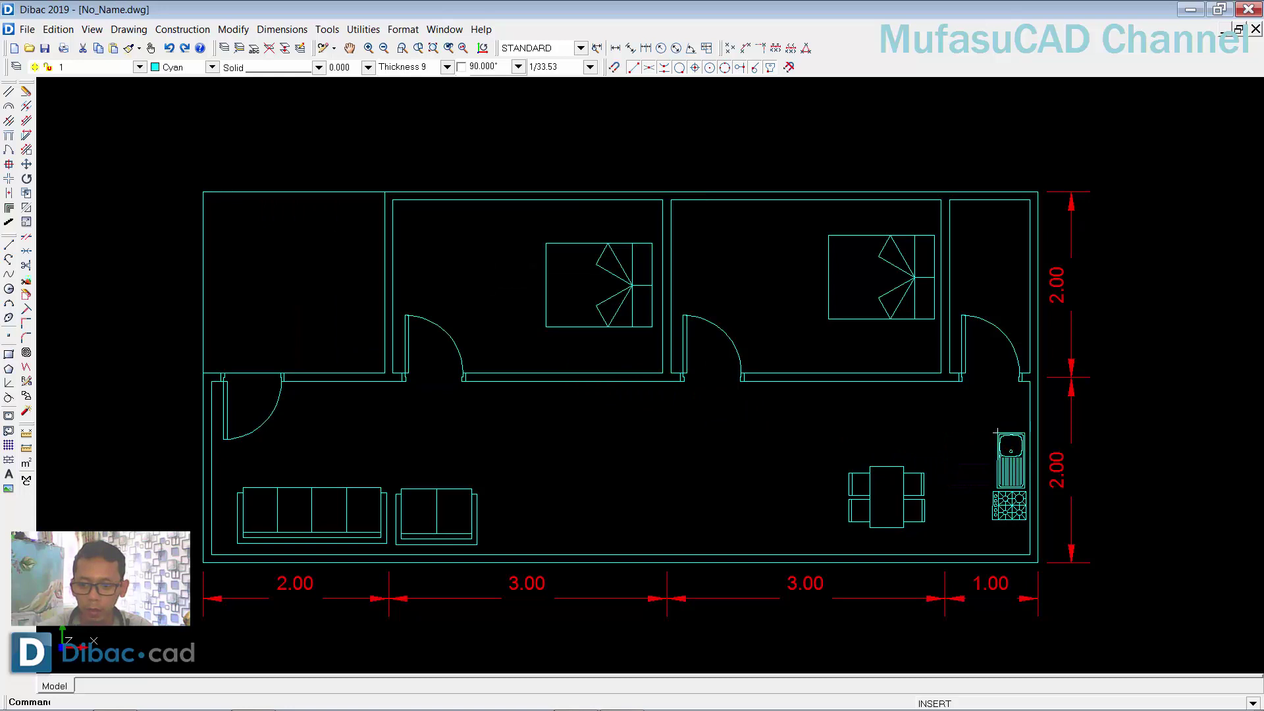
click(995, 431)
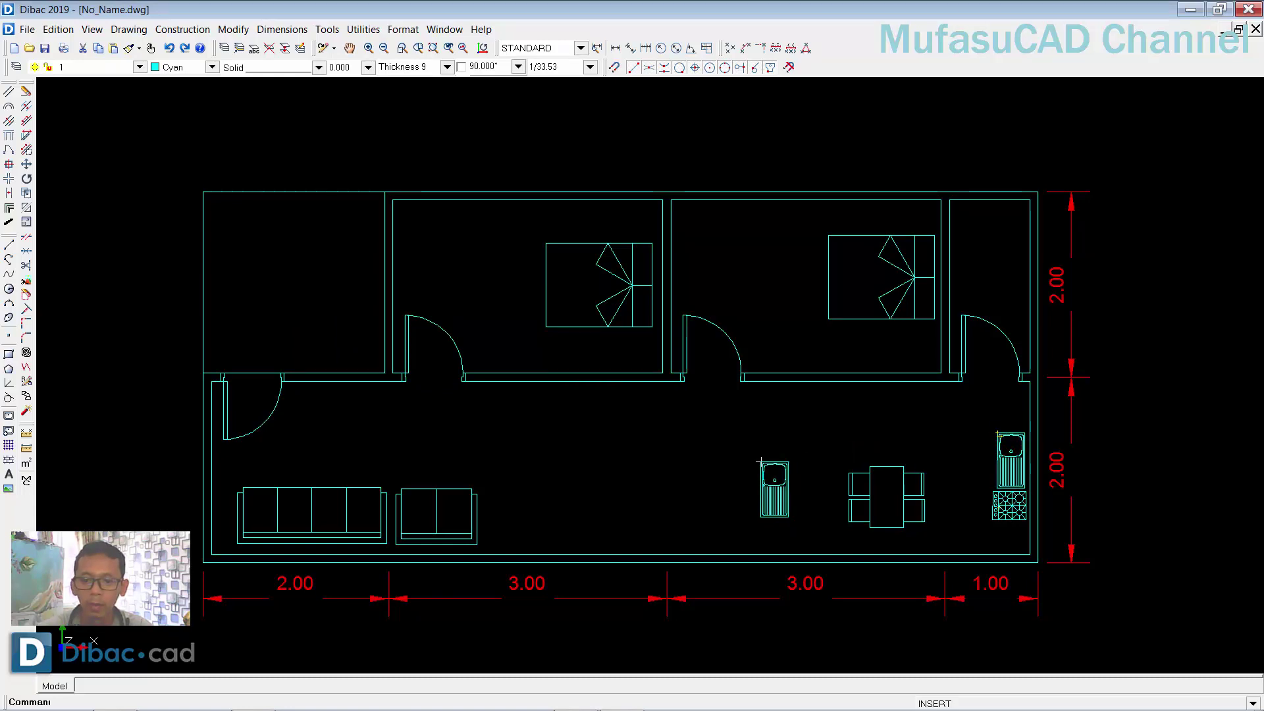
key(Escape)
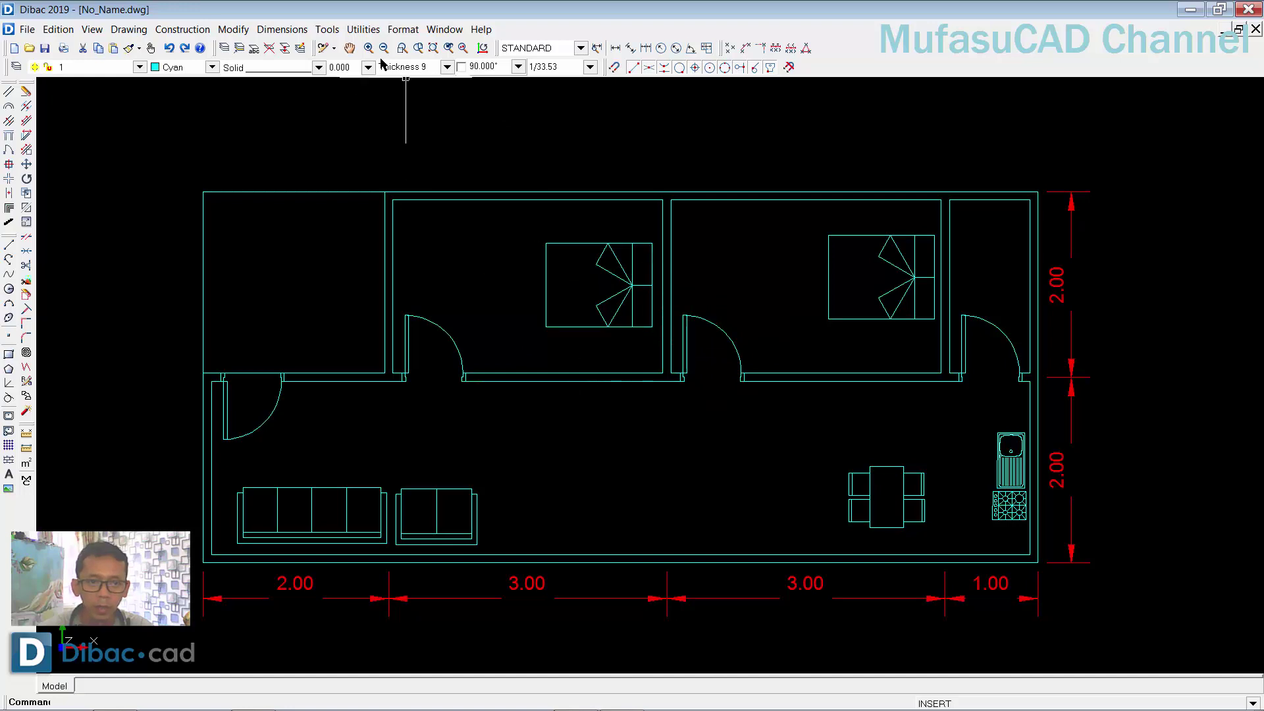
- Smart-select only 0.090 straight walls by window-selecting the whole plan
click(366, 30)
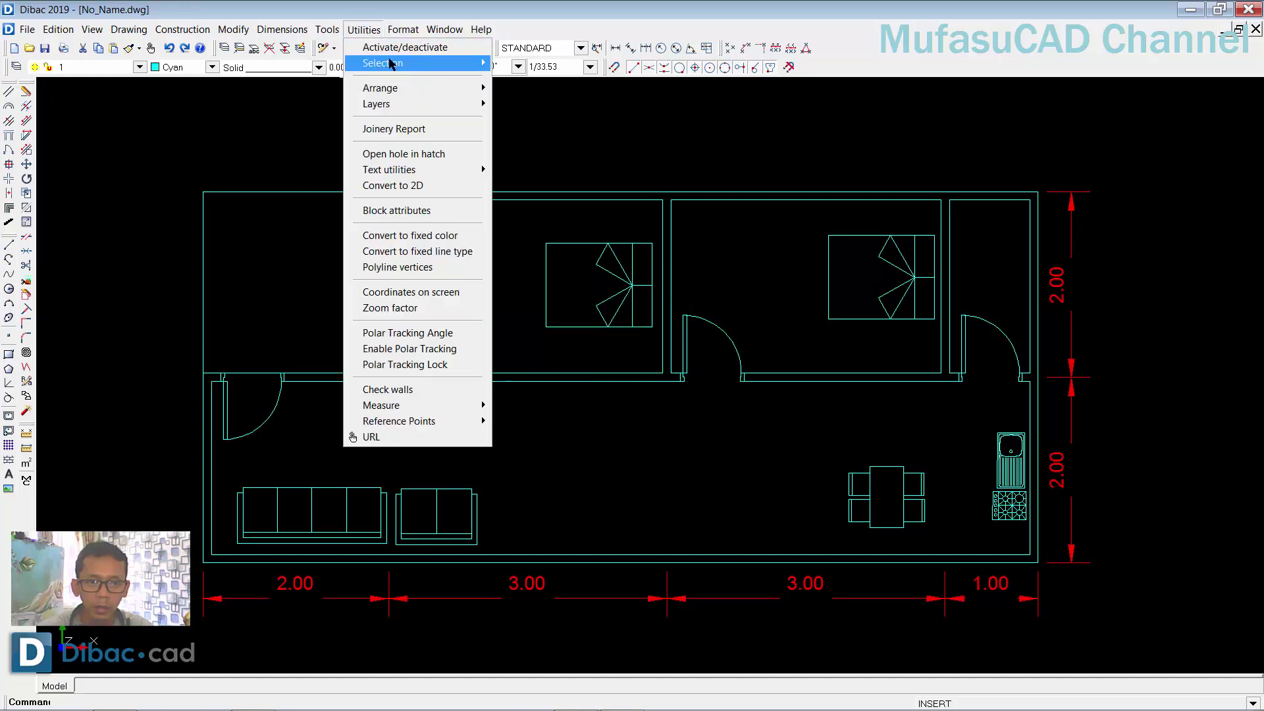
mouse_move(384, 63)
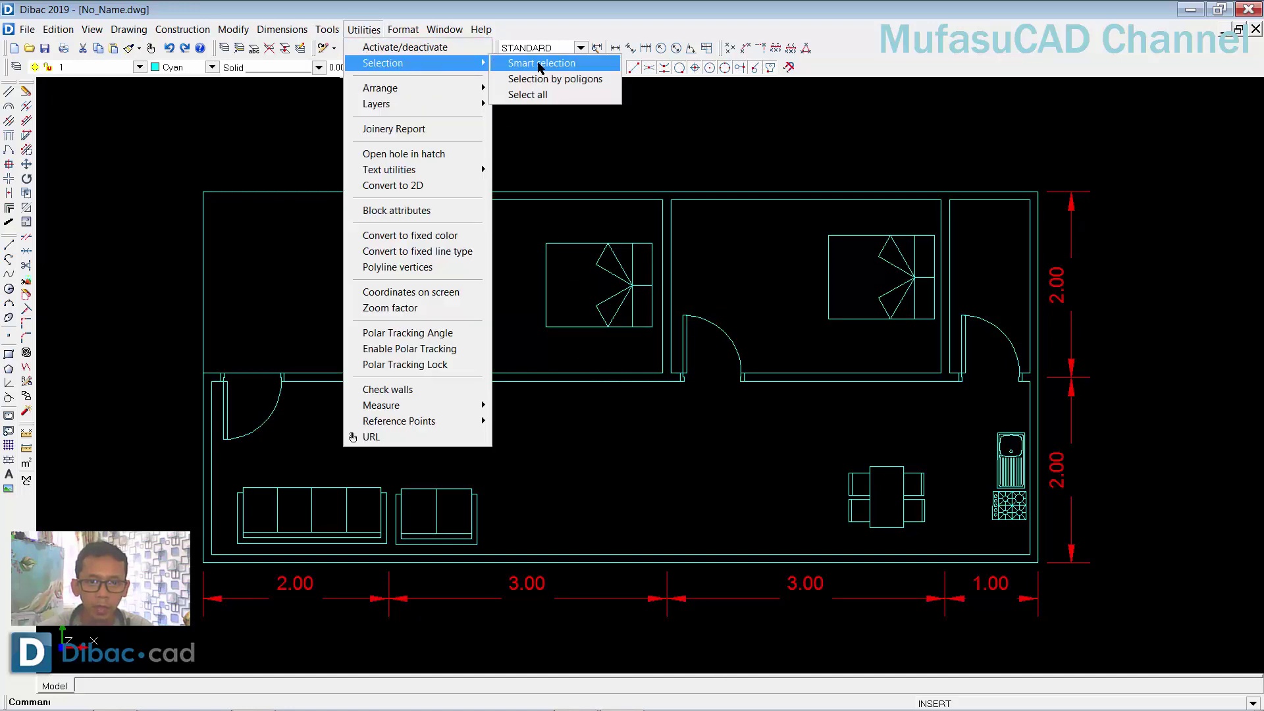
click(540, 64)
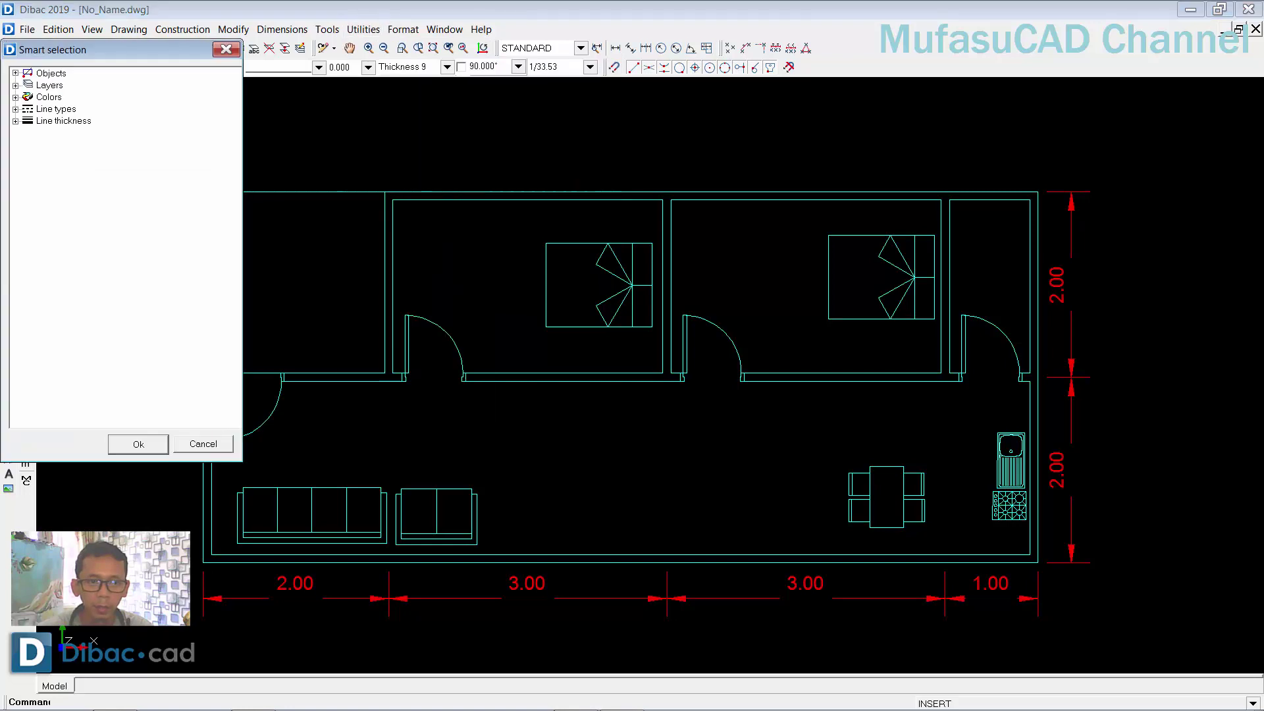
click(16, 73)
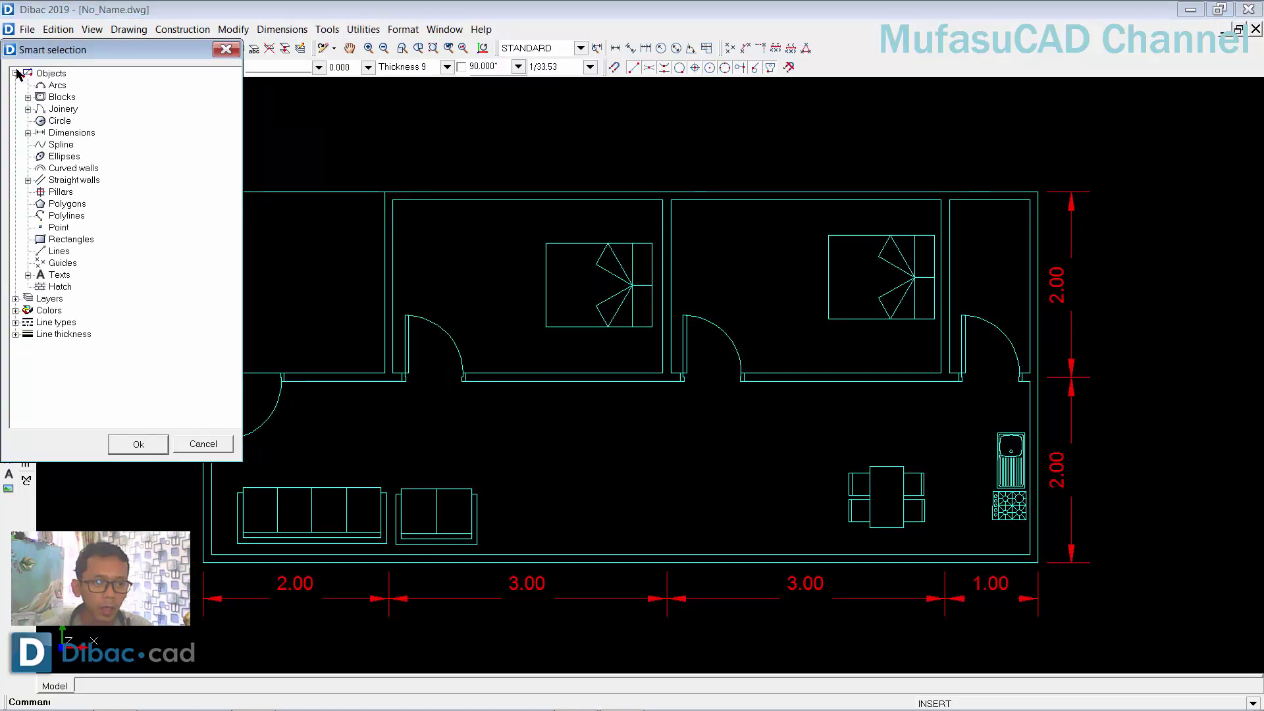
click(29, 181)
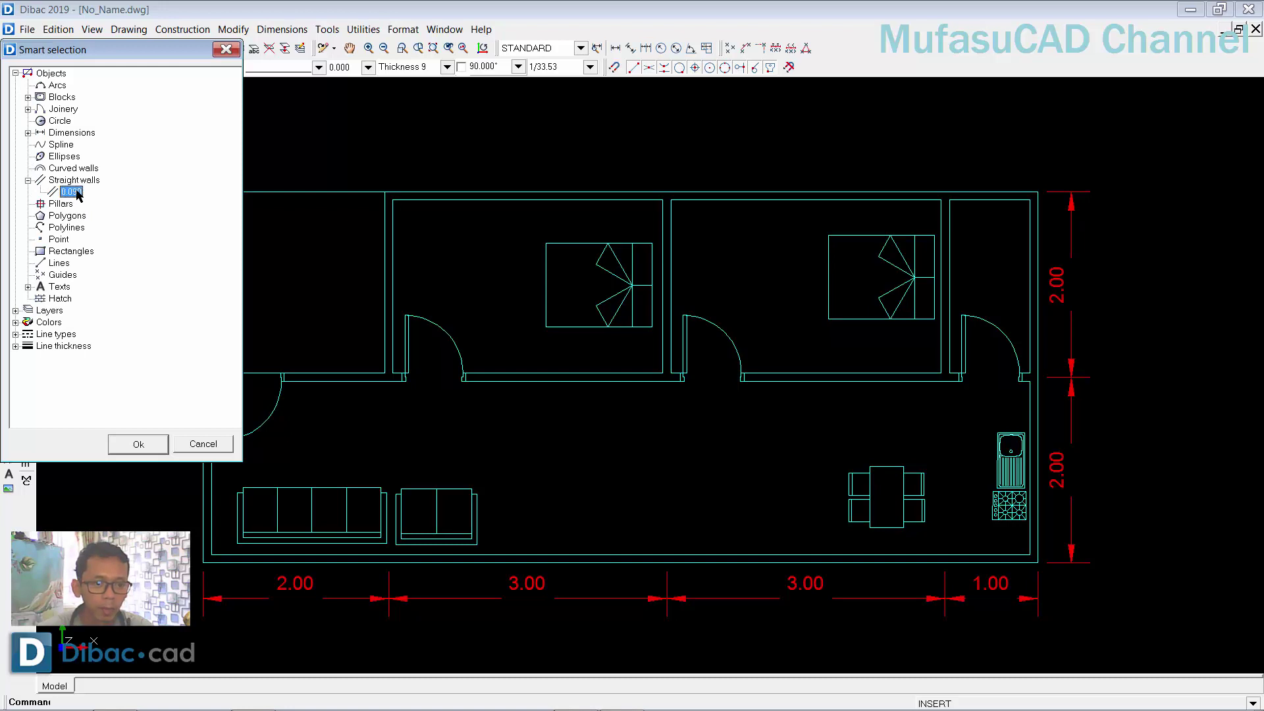
click(139, 445)
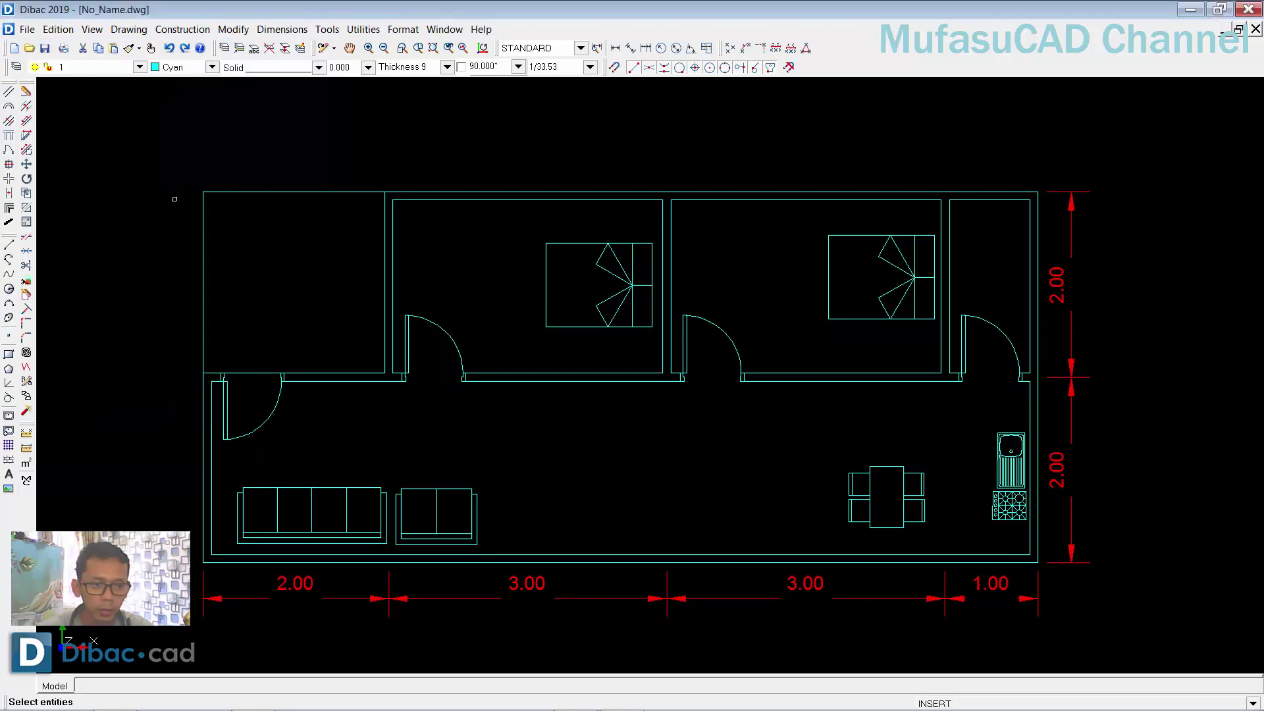
drag(163, 127, 1133, 629)
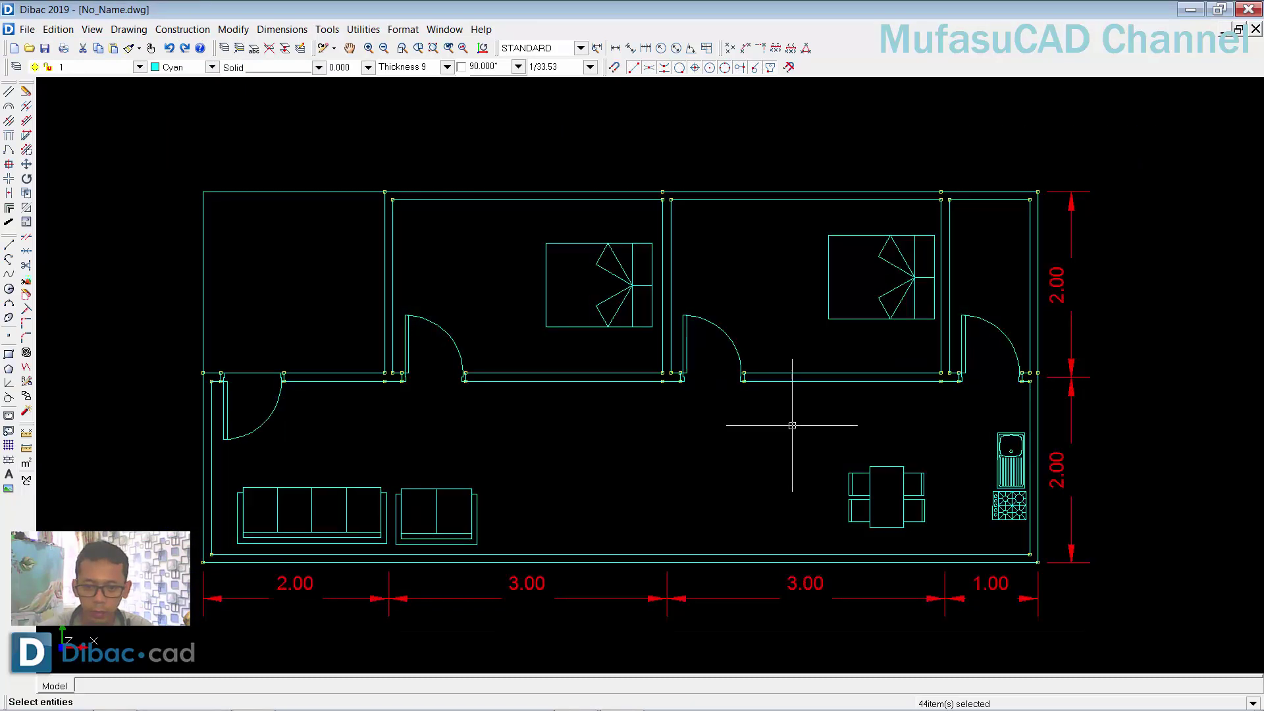
- Fill all selected walls with a Solid color hatch in Walls mode
click(9, 460)
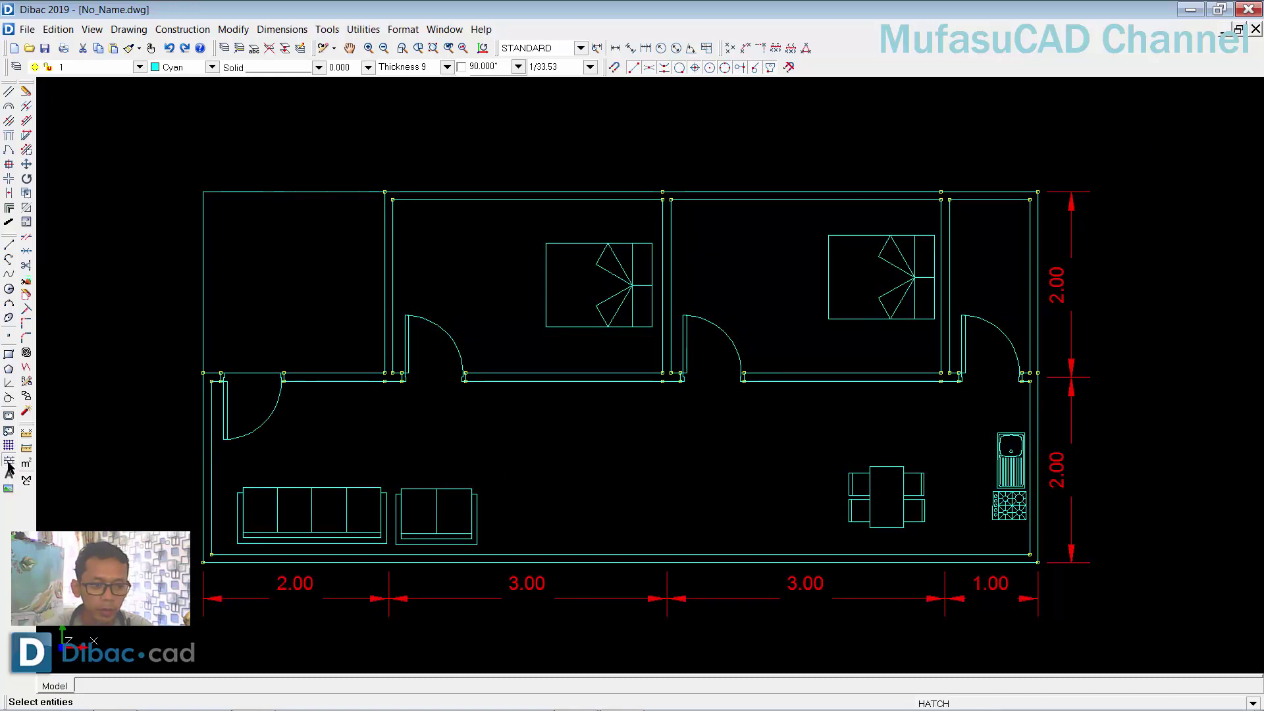
click(773, 308)
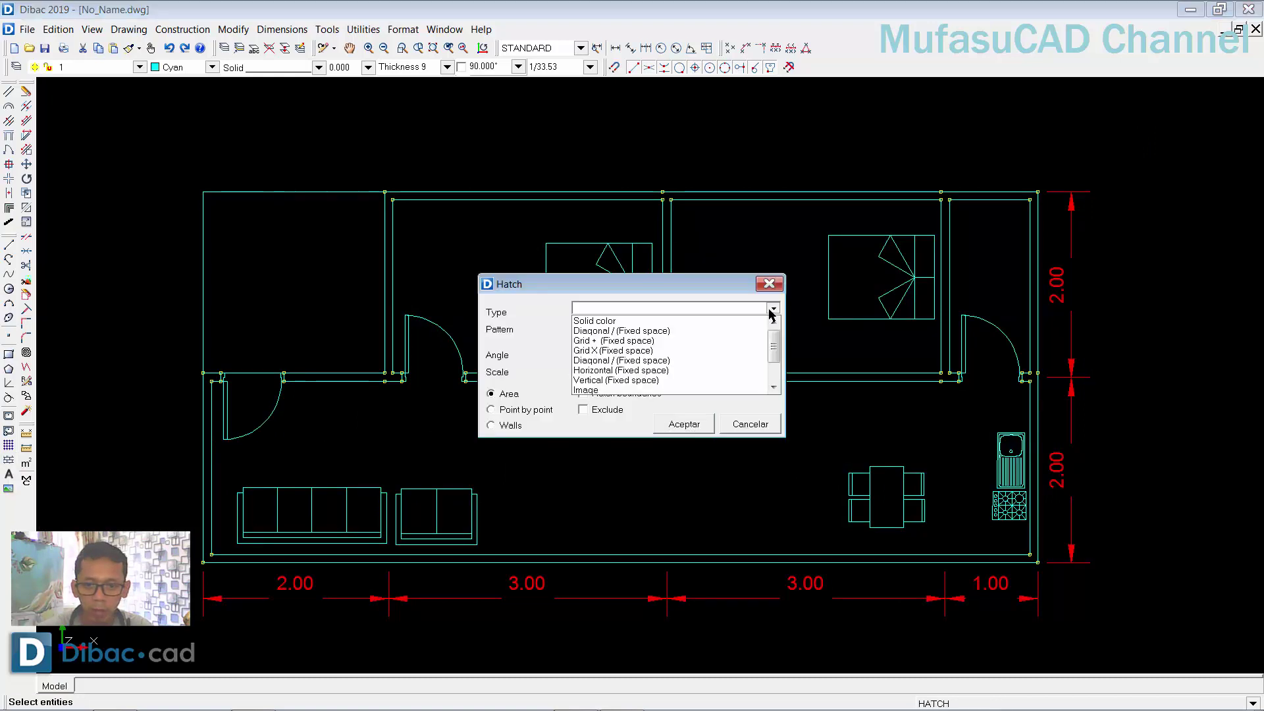
click(757, 320)
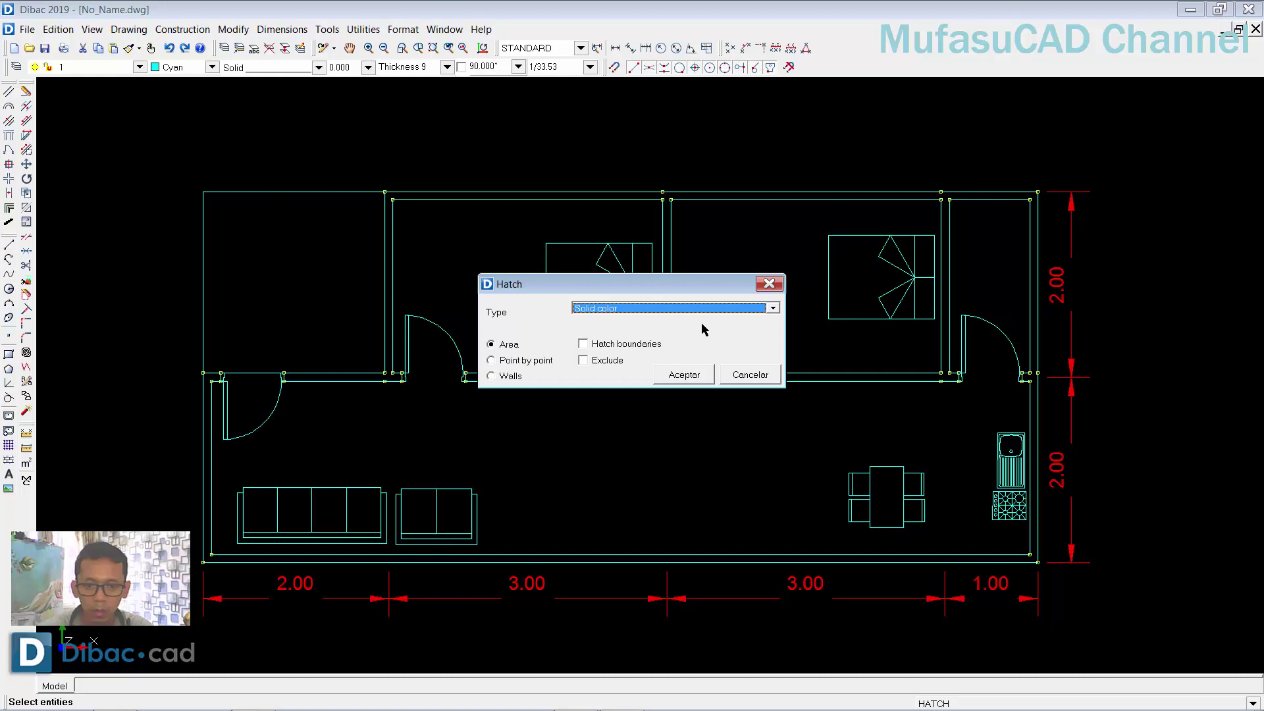
click(500, 378)
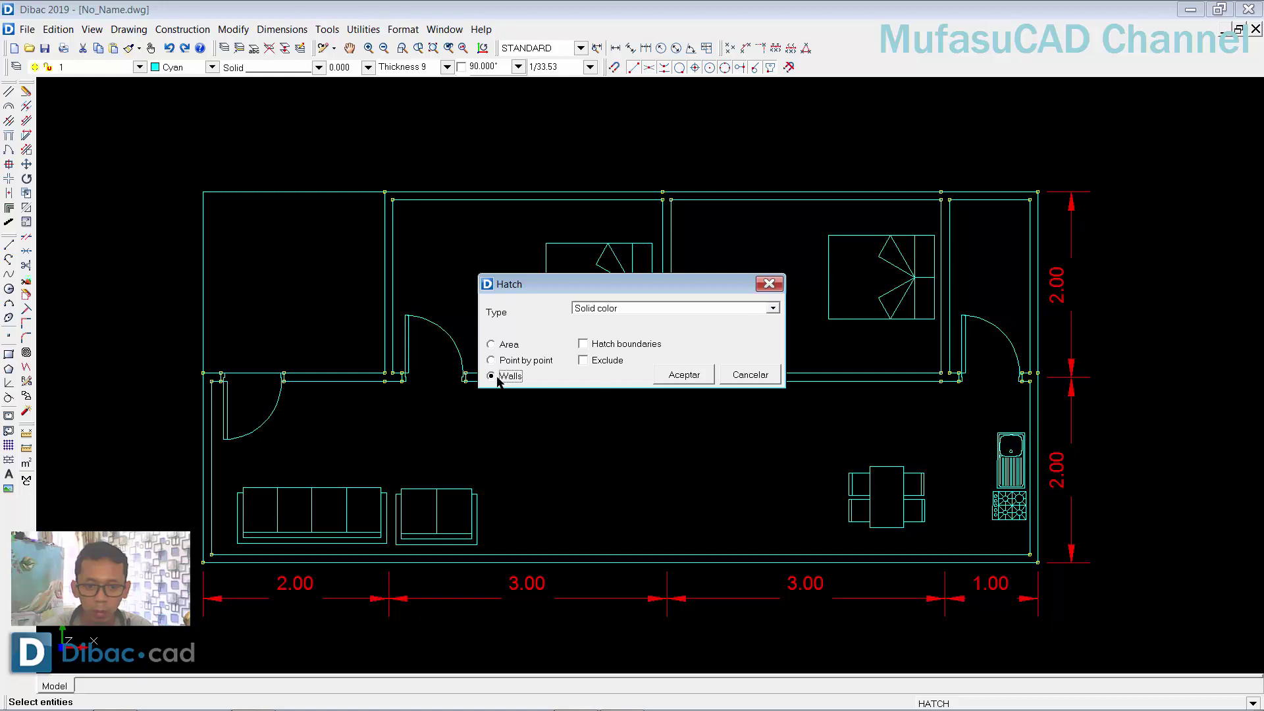
click(685, 375)
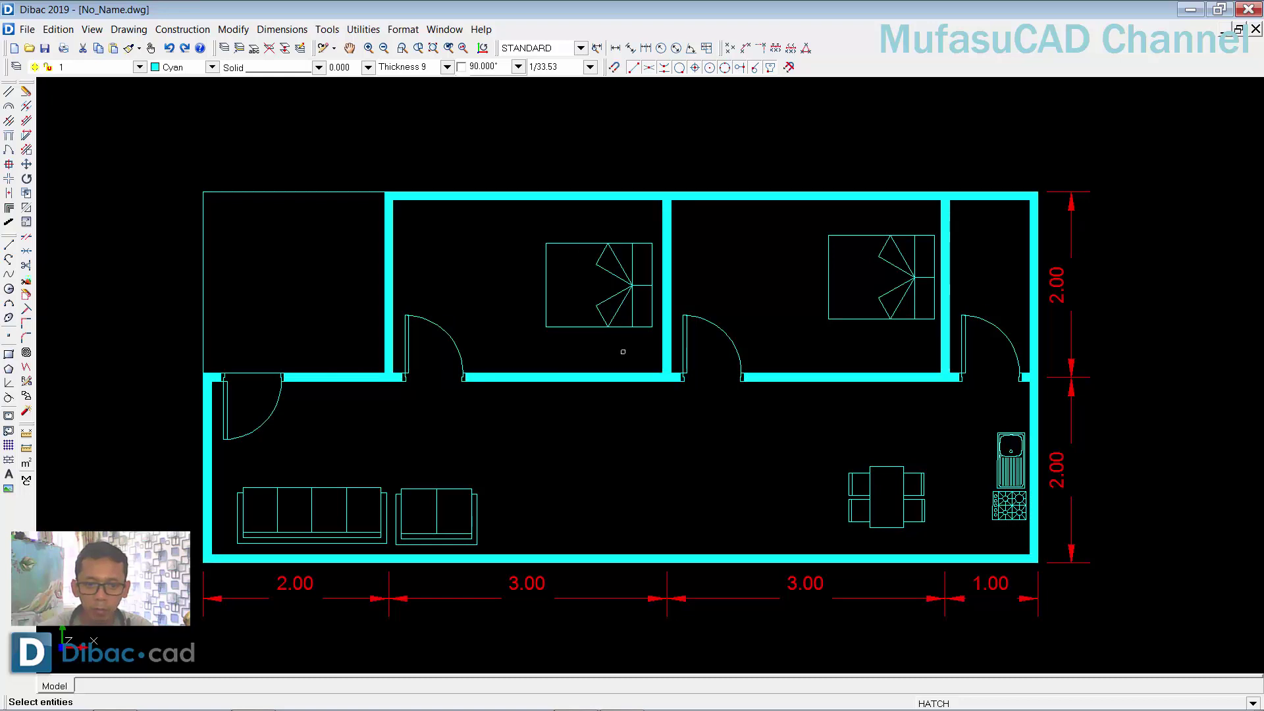
key(Escape)
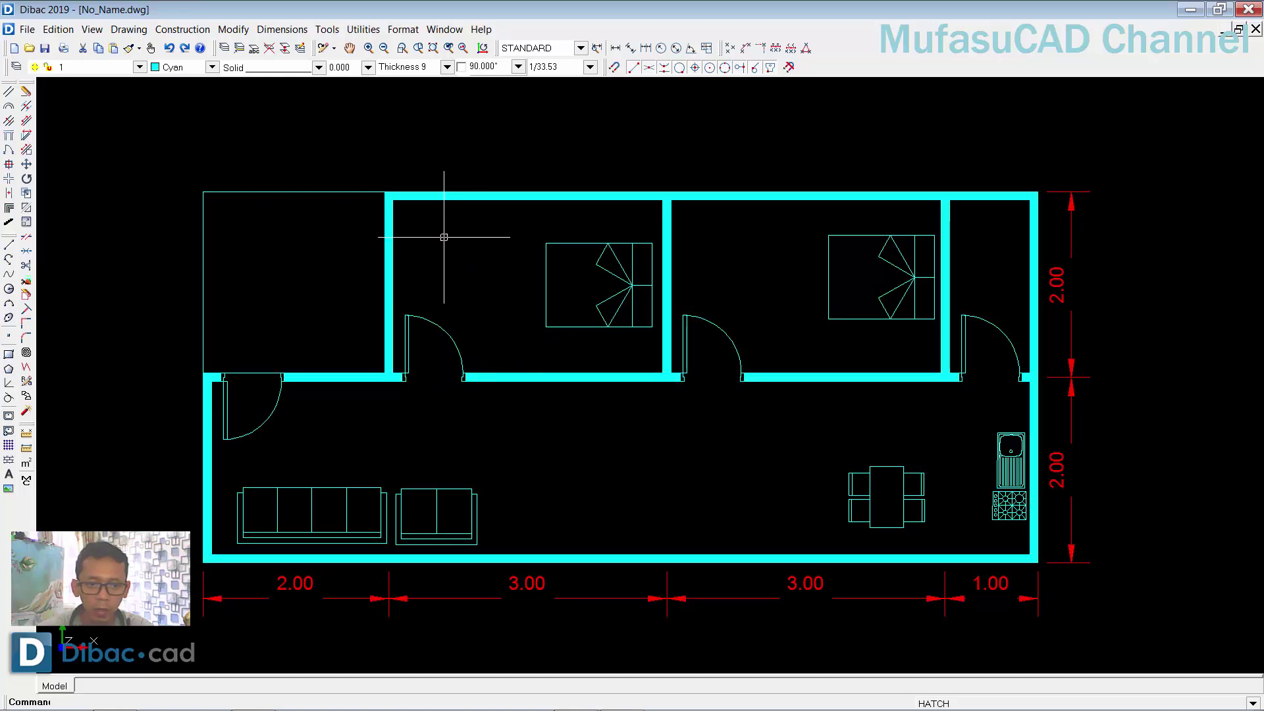
- Recolour the wall hatch to light gray, Color 253
click(419, 196)
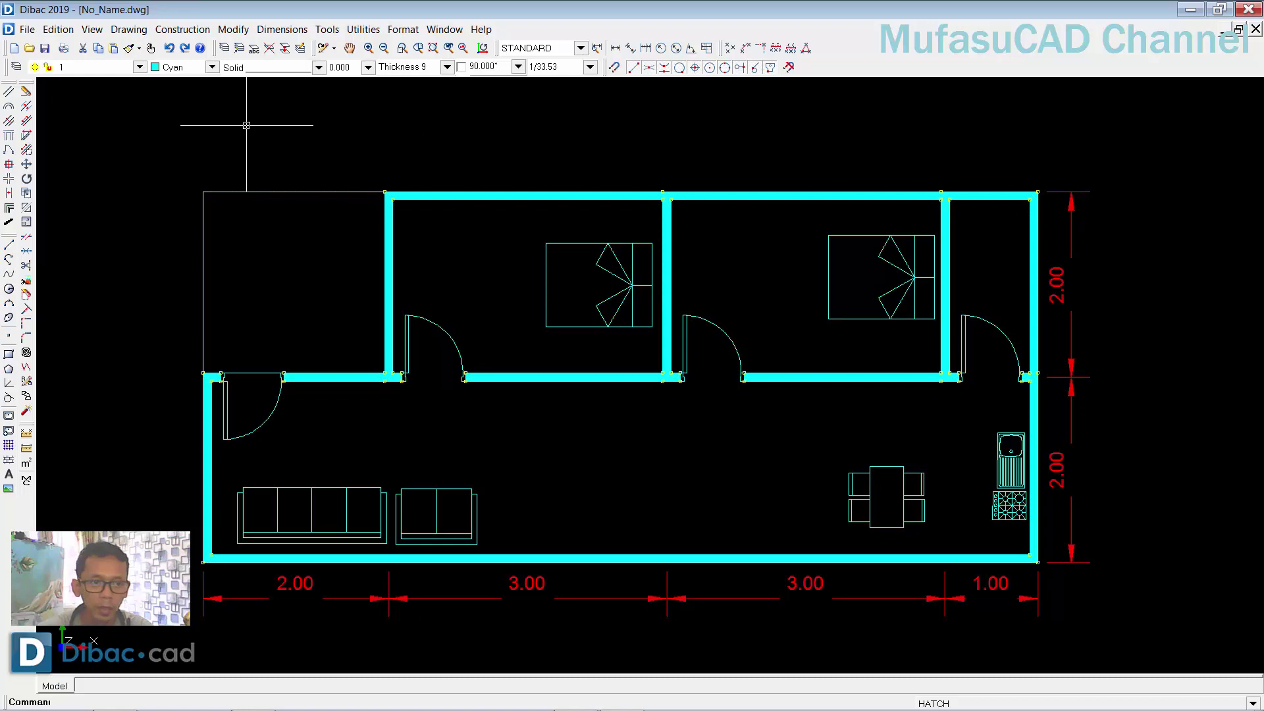
click(212, 67)
click(172, 175)
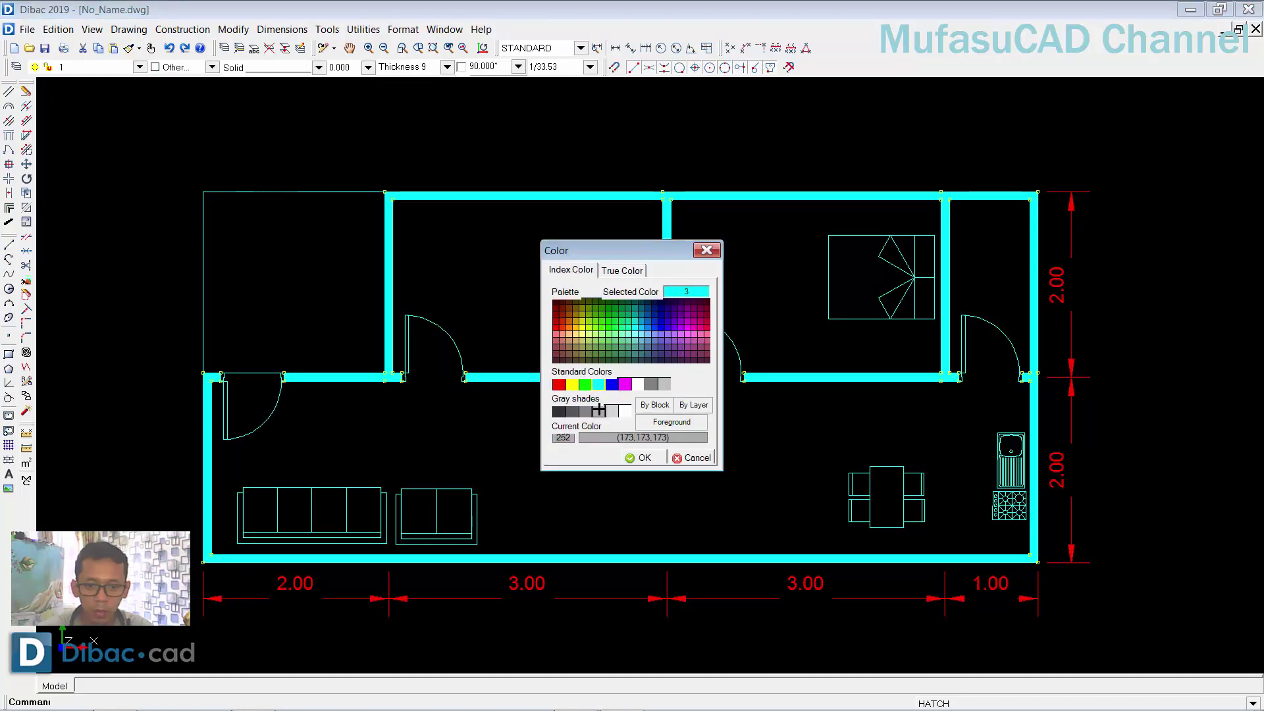
click(599, 410)
click(642, 458)
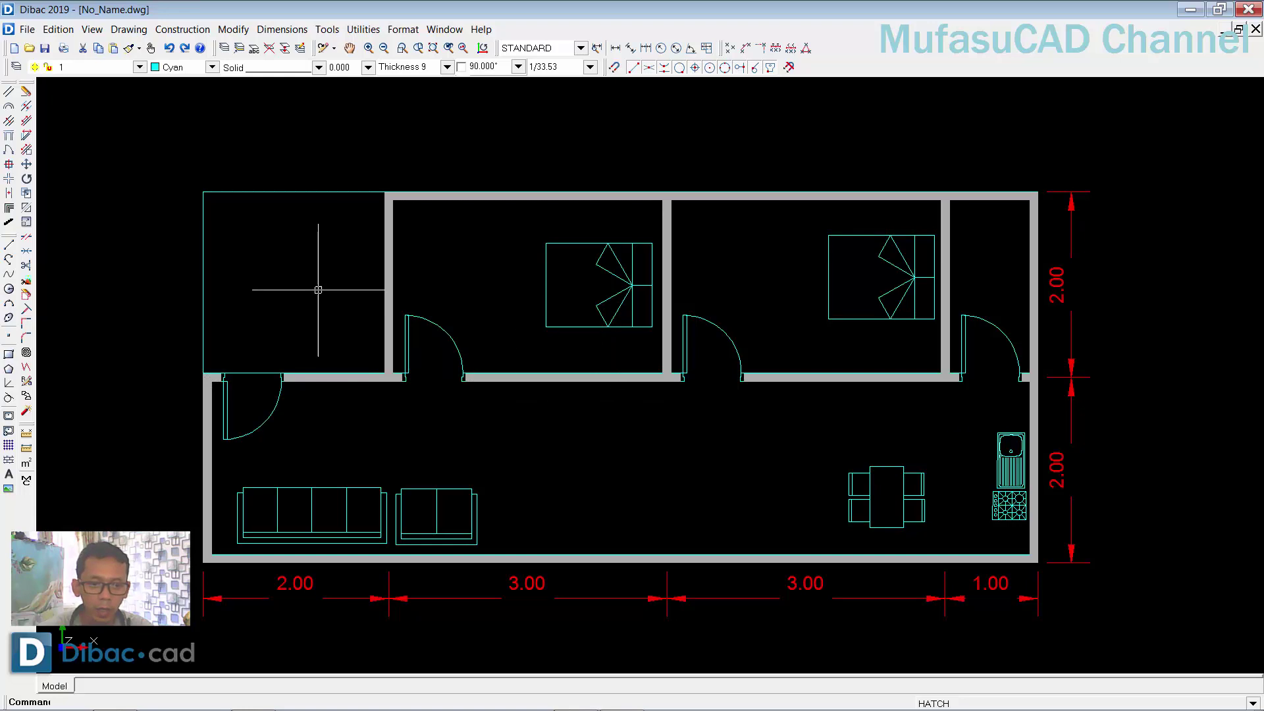
click(279, 194)
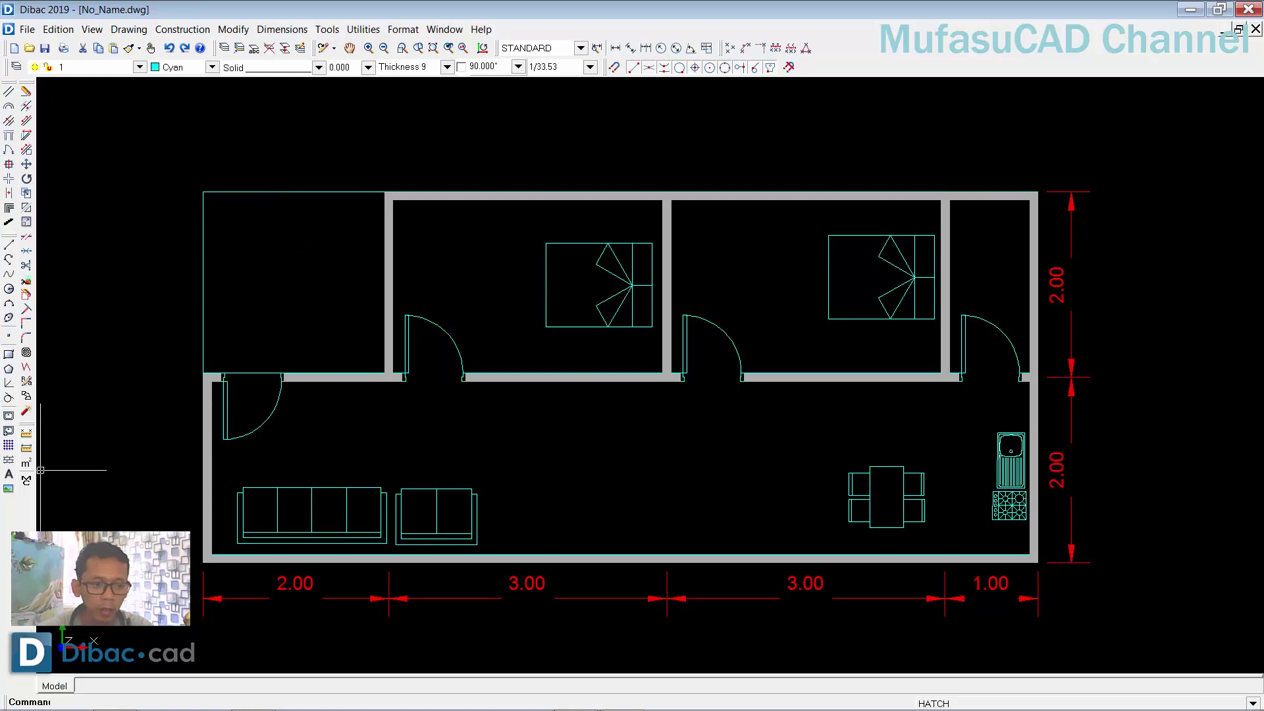
- Fill the top-left terrace area with a Grid + (Fixed space) hatch
click(8, 460)
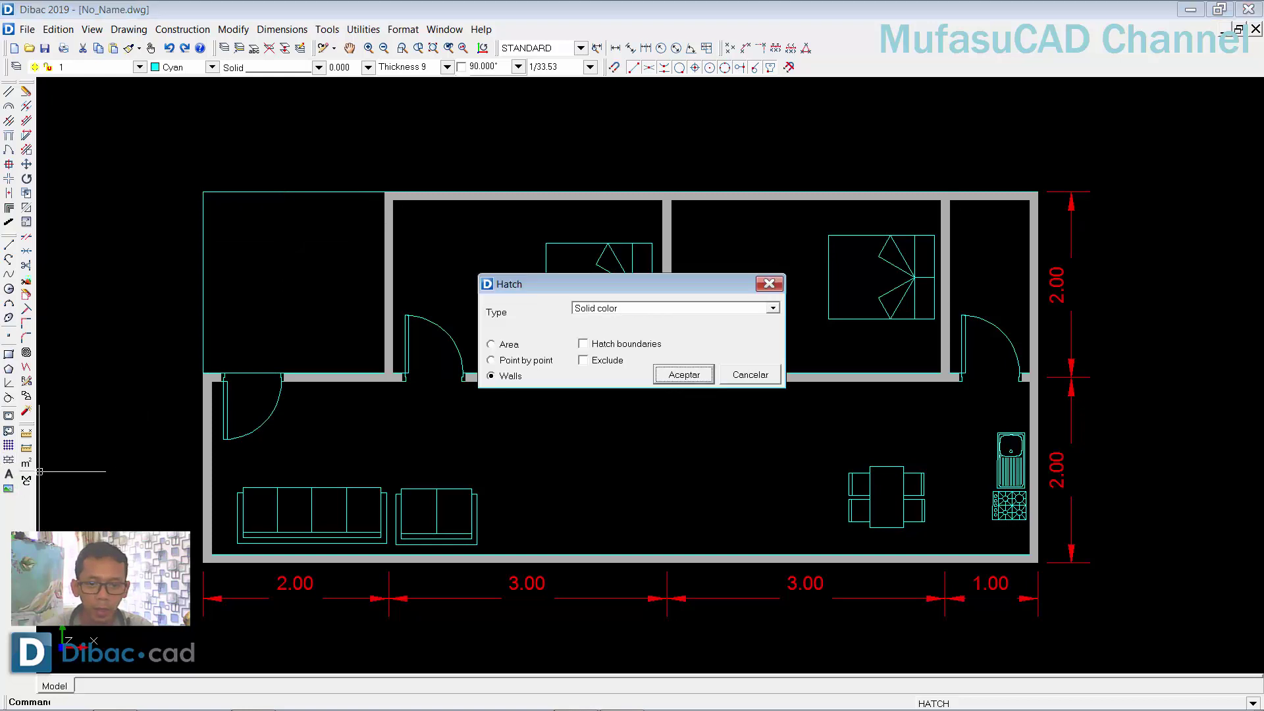
click(773, 309)
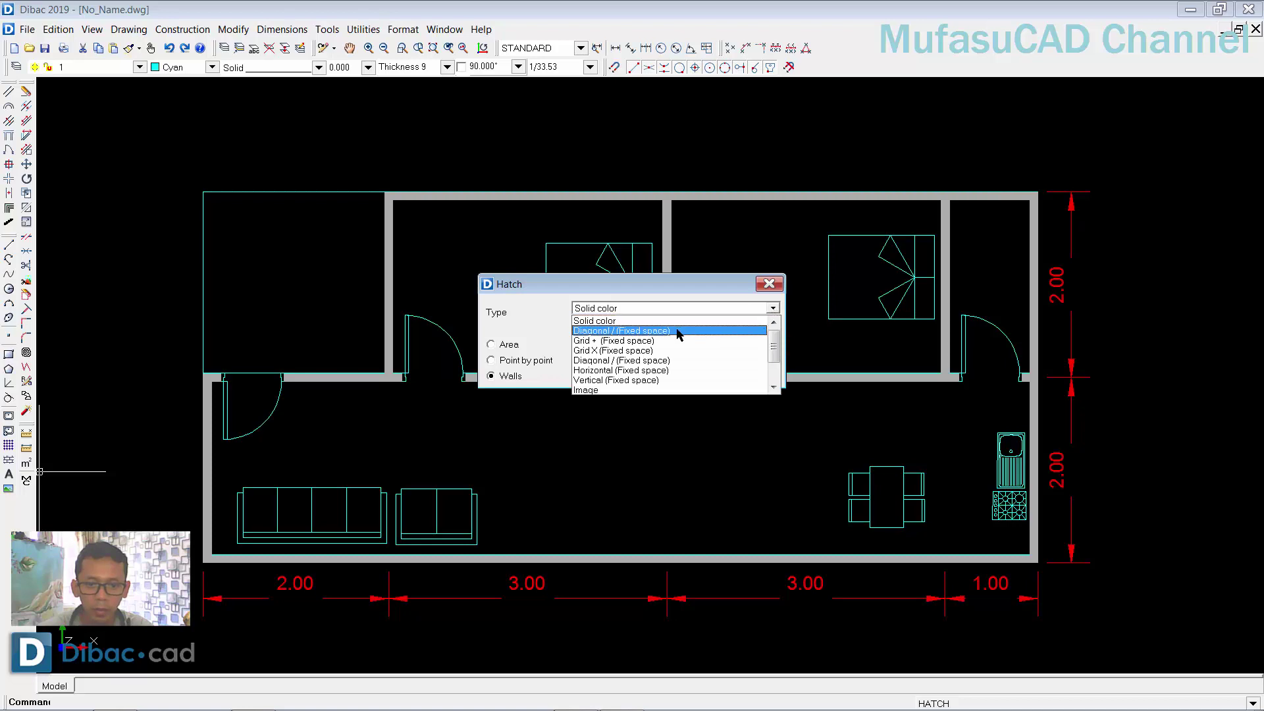
click(604, 341)
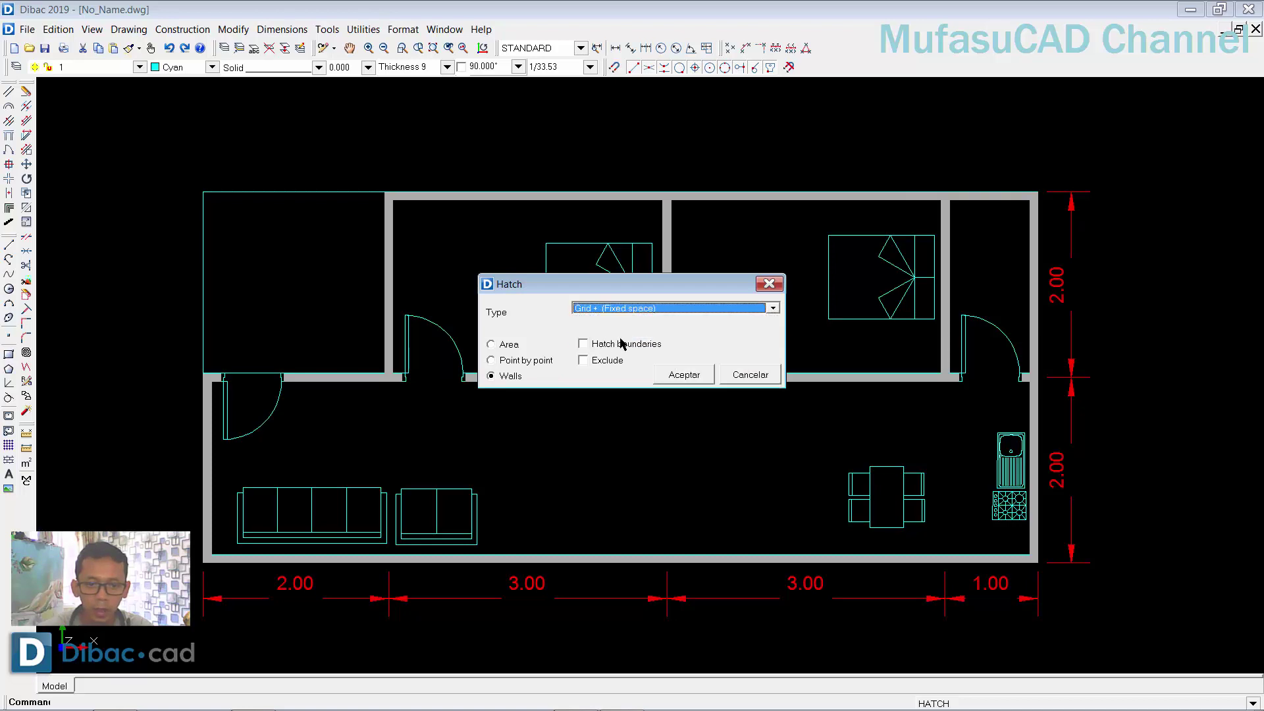
click(506, 347)
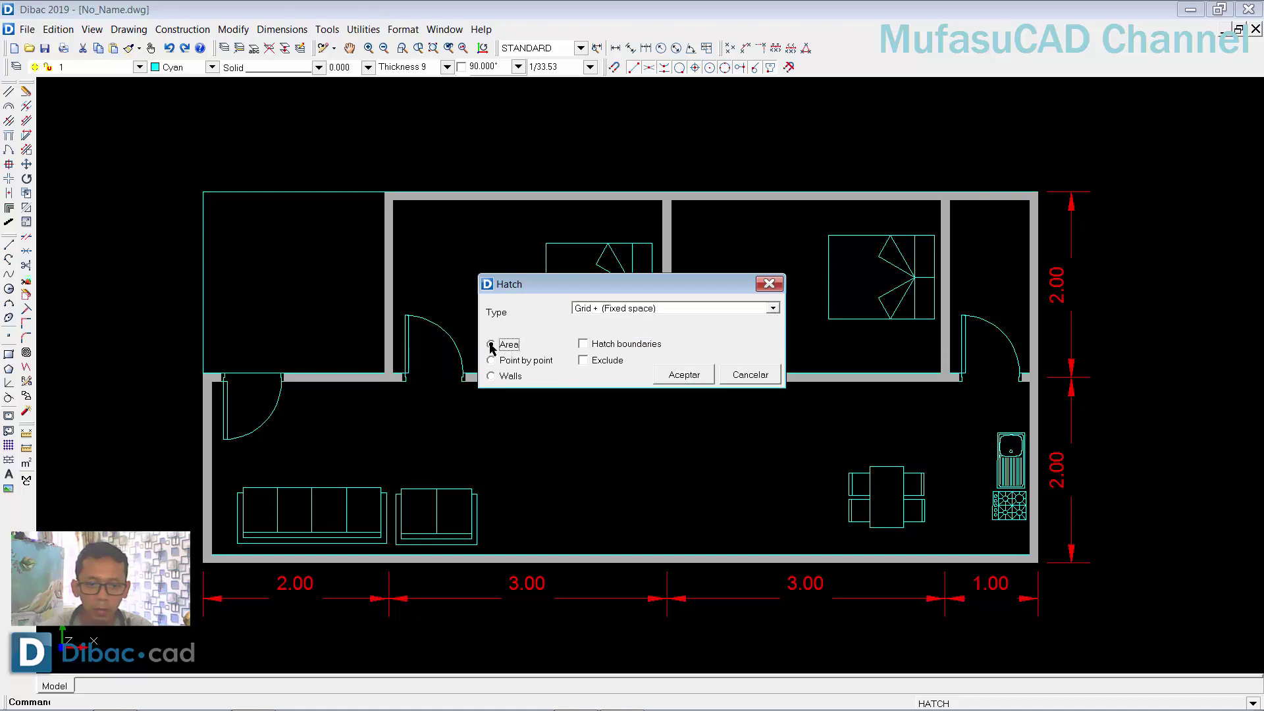
click(670, 377)
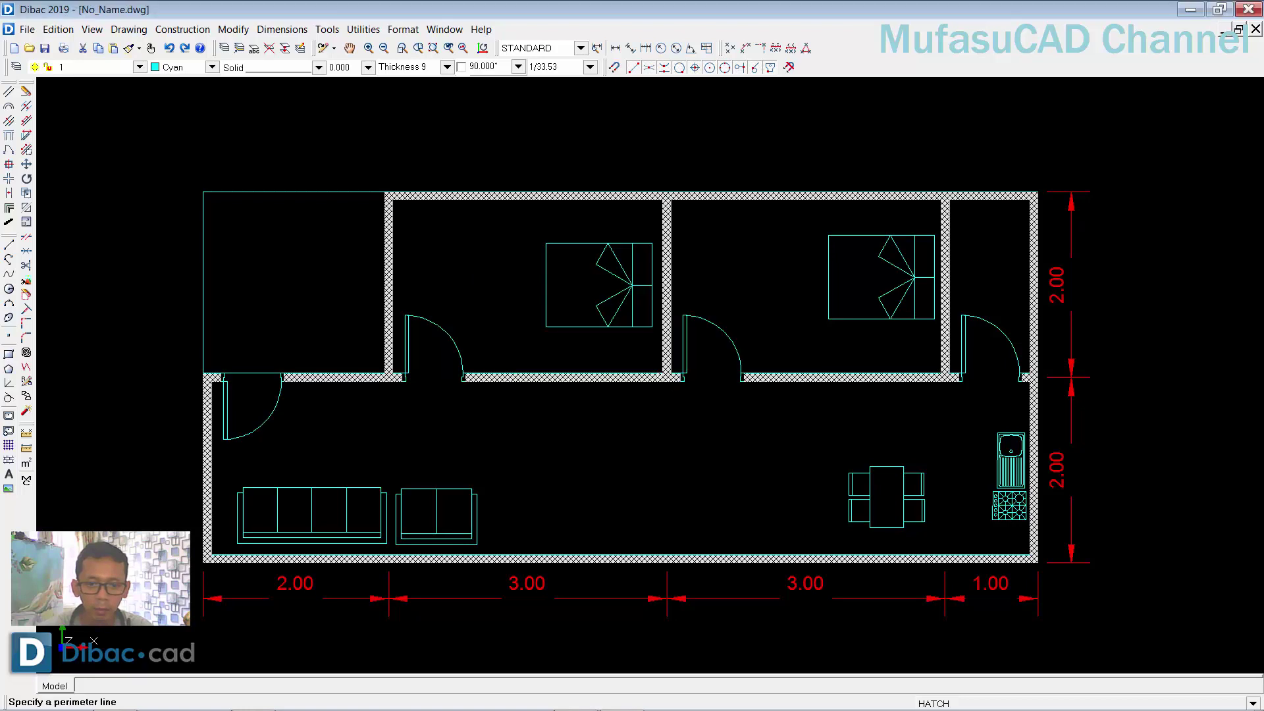
click(235, 206)
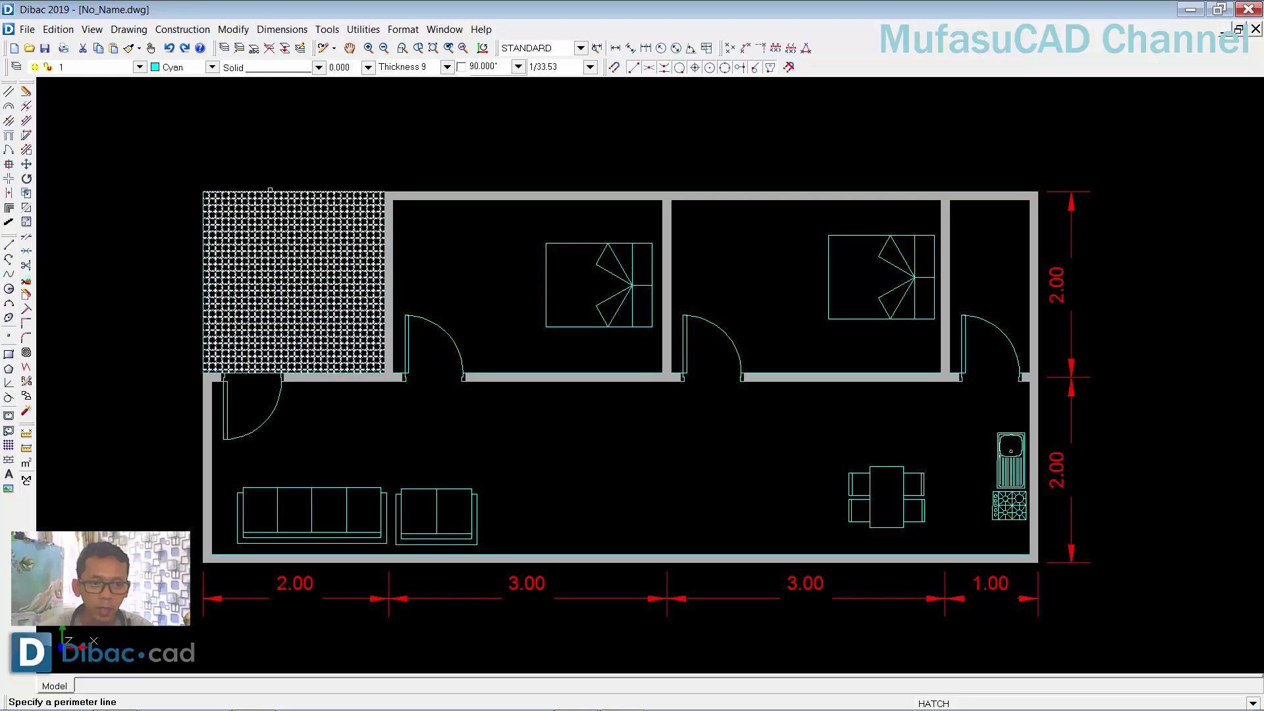
right_click(434, 154)
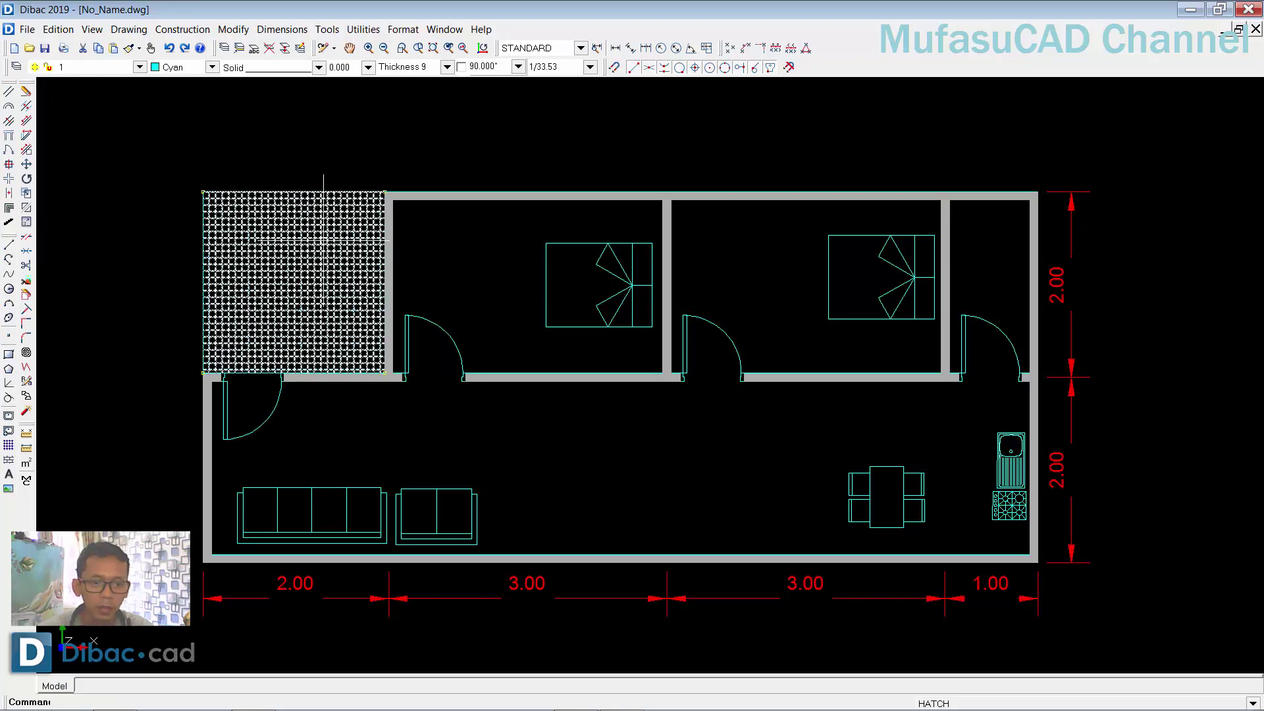
- Make the terrace hatch gray Color 253 and send it behind the walls
click(212, 67)
click(191, 179)
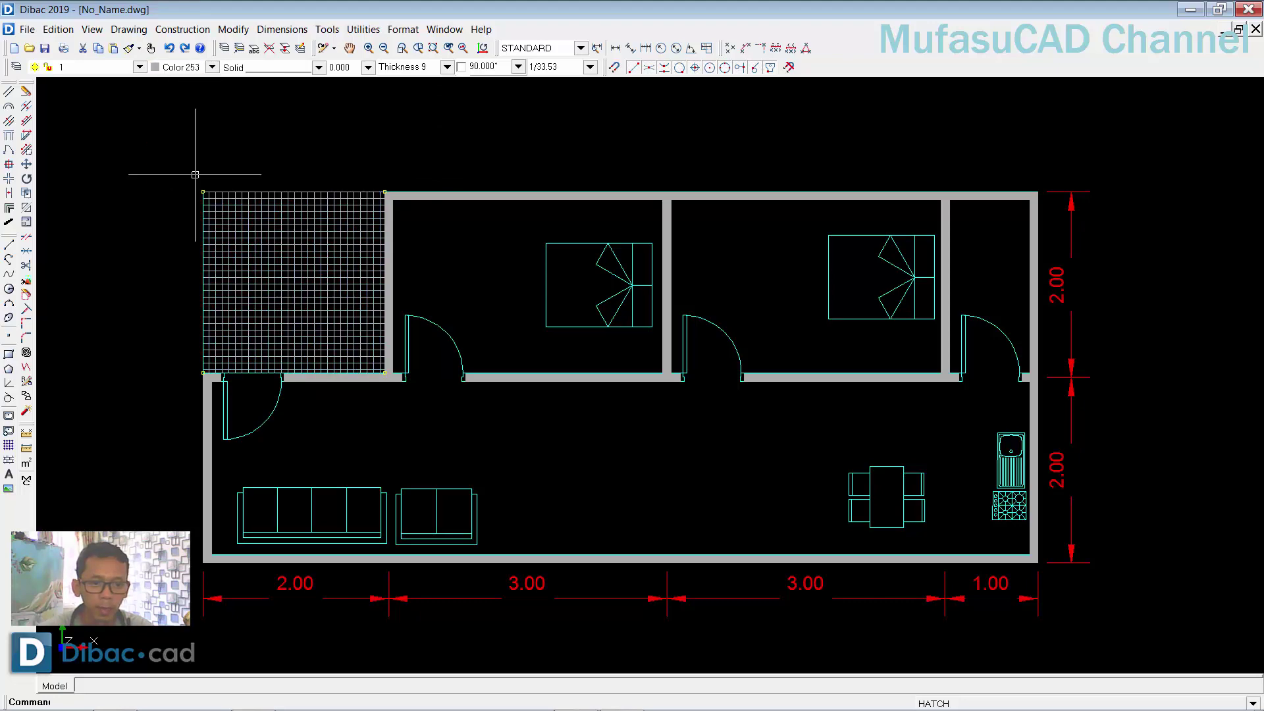
key(Escape)
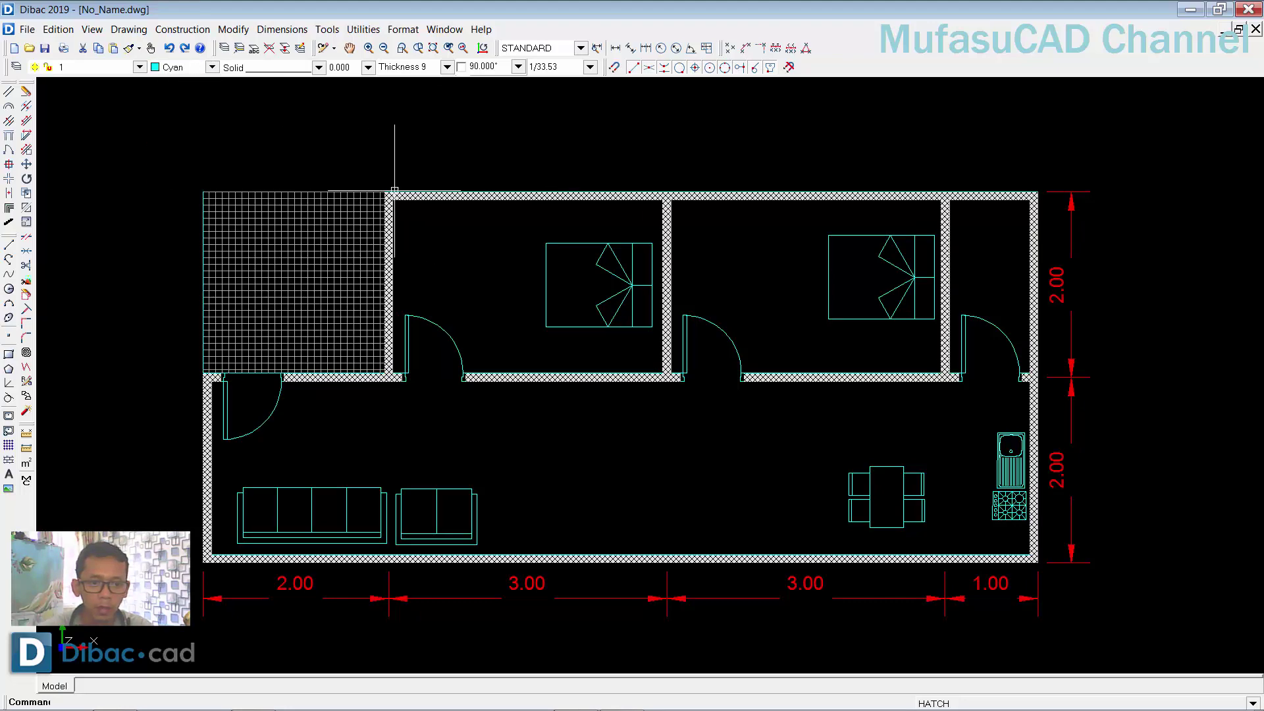
click(385, 196)
click(391, 193)
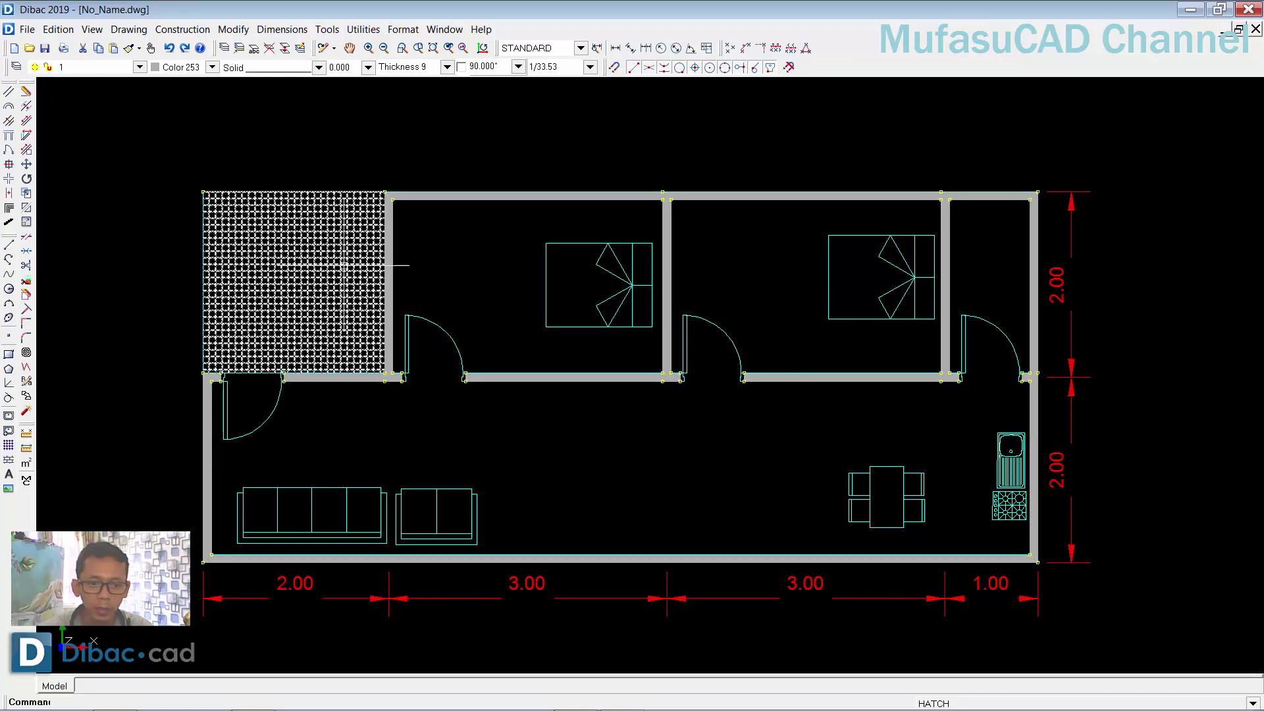
click(370, 30)
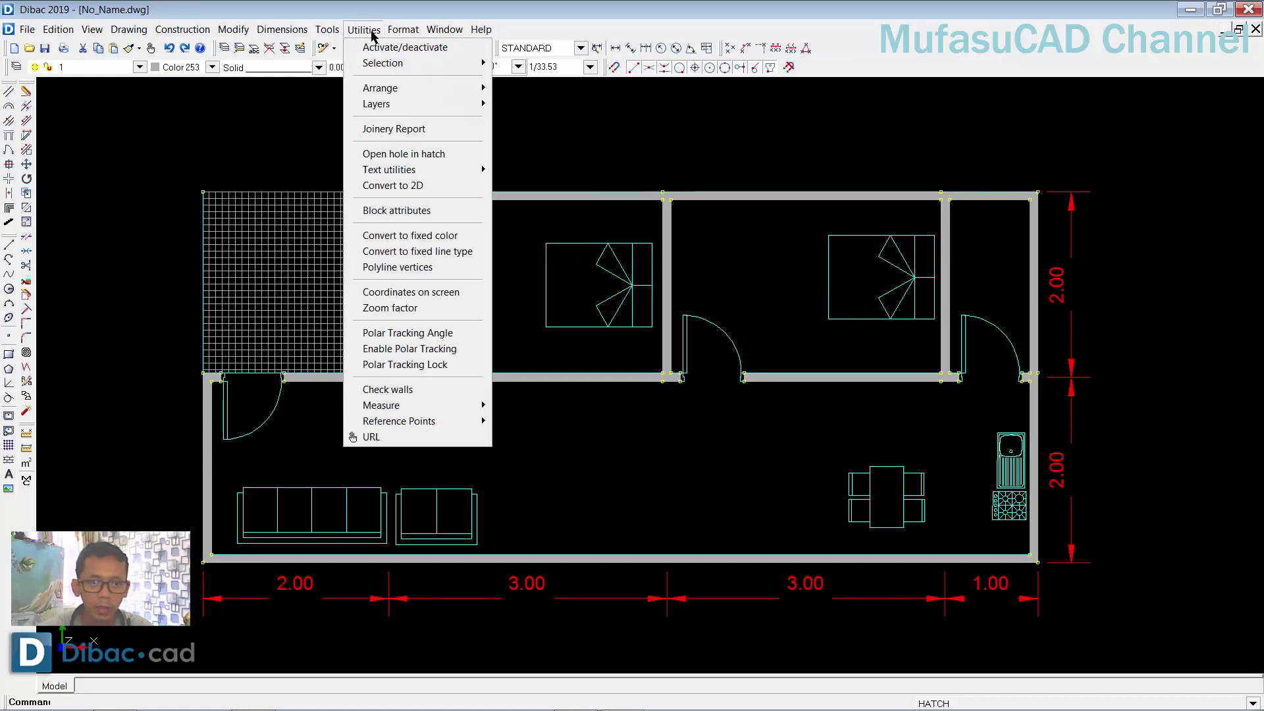
mouse_move(381, 88)
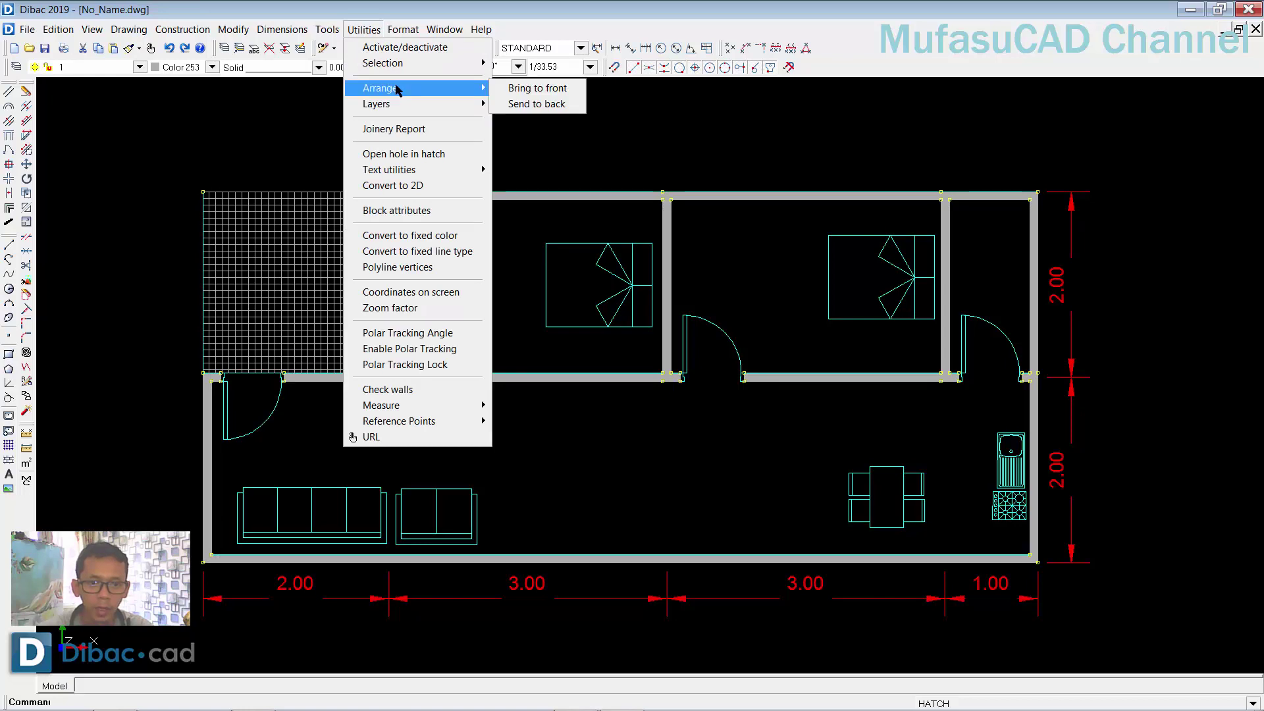
click(552, 106)
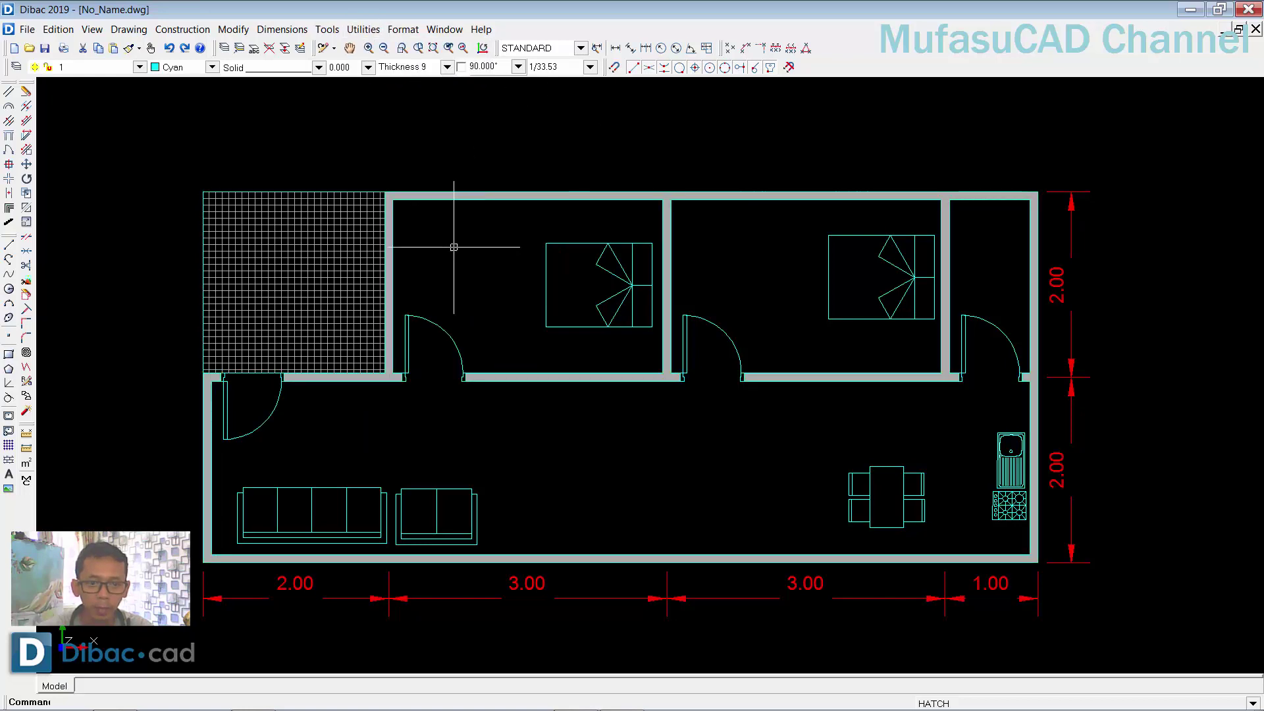
middle_drag(563, 283, 559, 274)
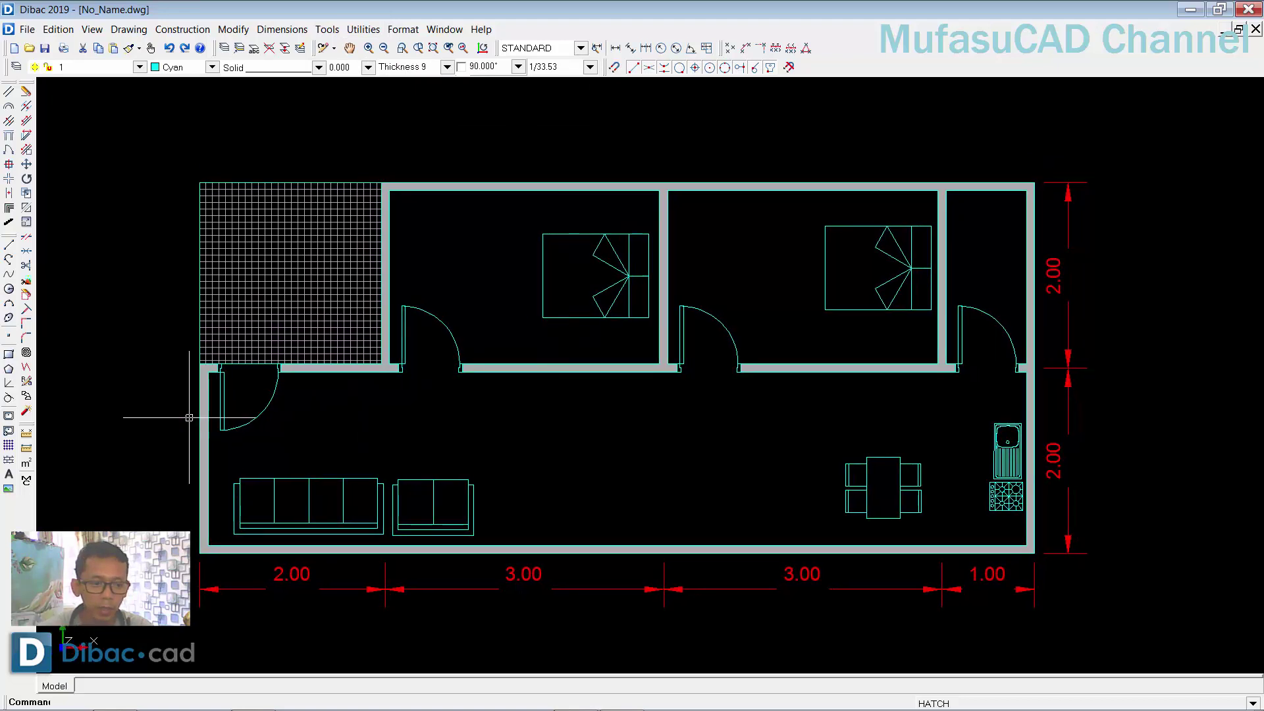
- Set up the TERRACE text at height 0.15, rotated to read horizontally
click(10, 479)
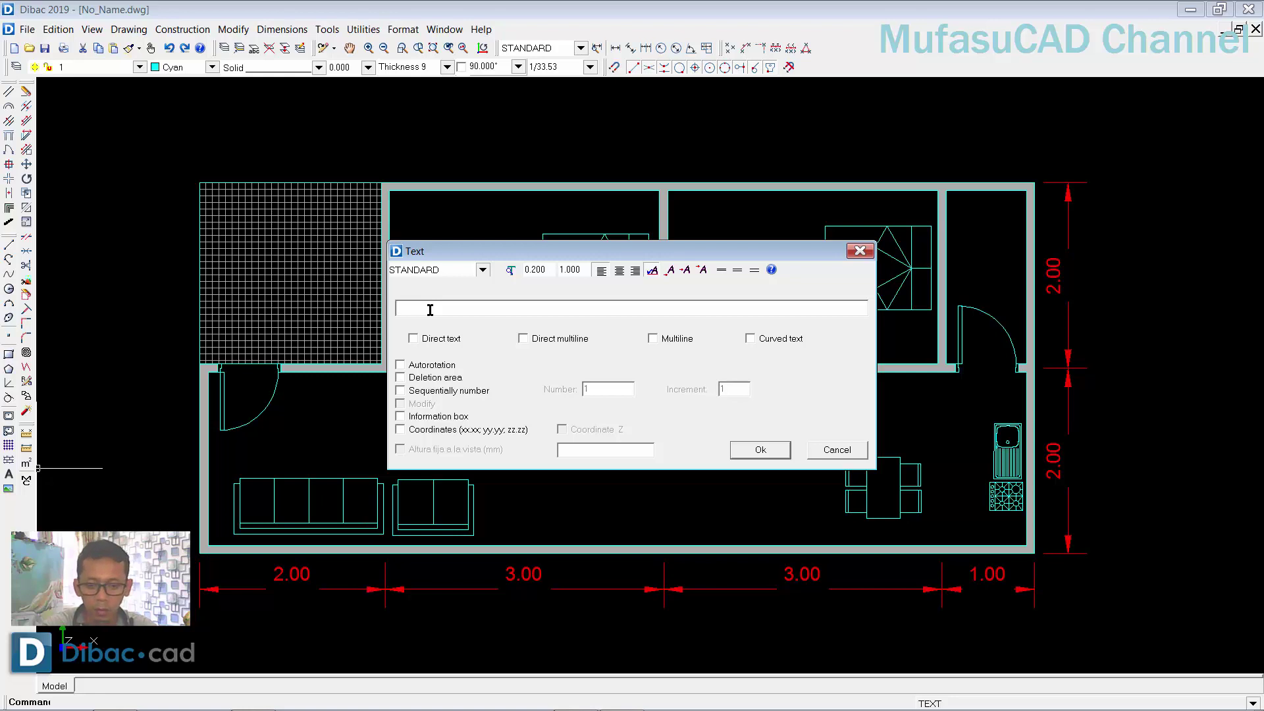
text(TERRACE)
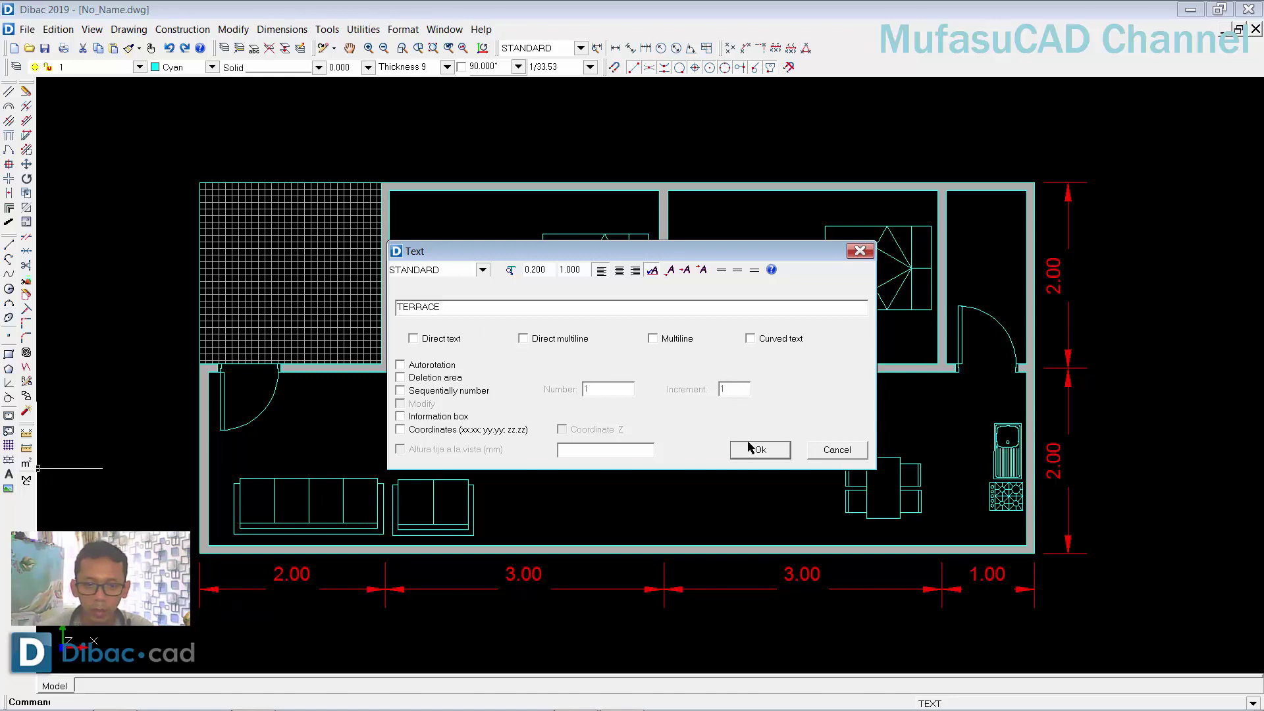
drag(546, 270, 523, 272)
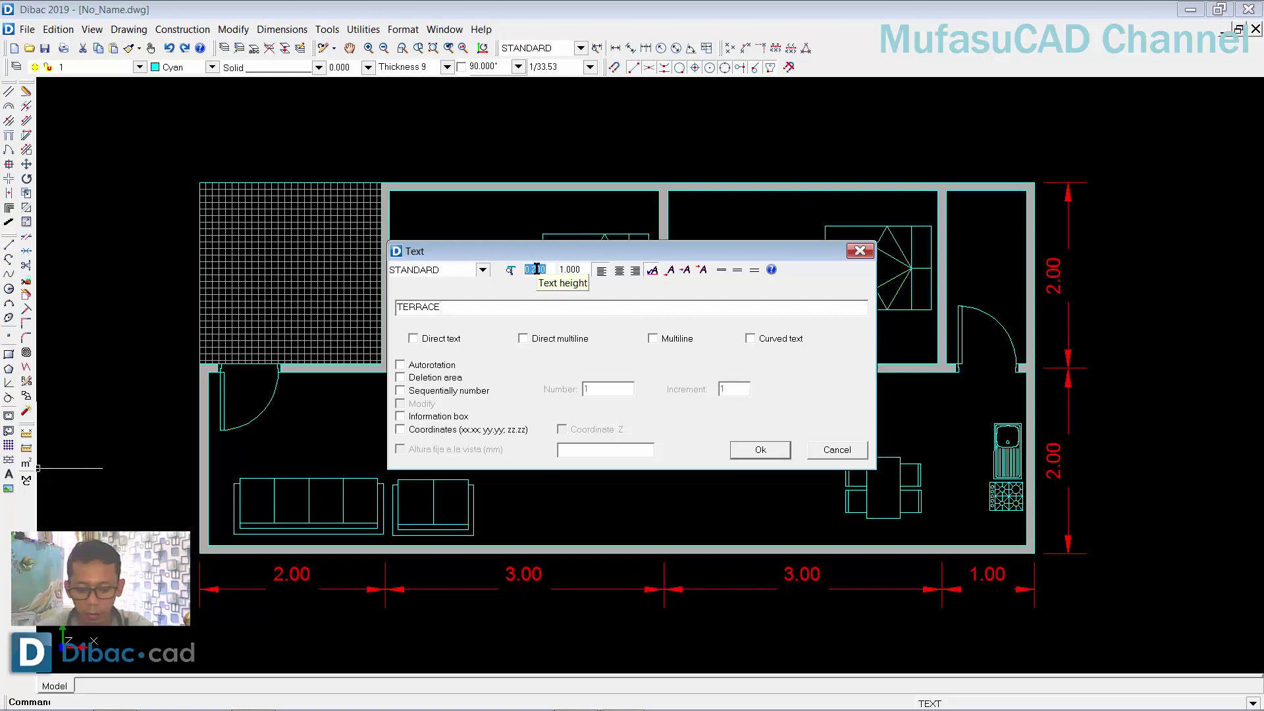
text(0.1)
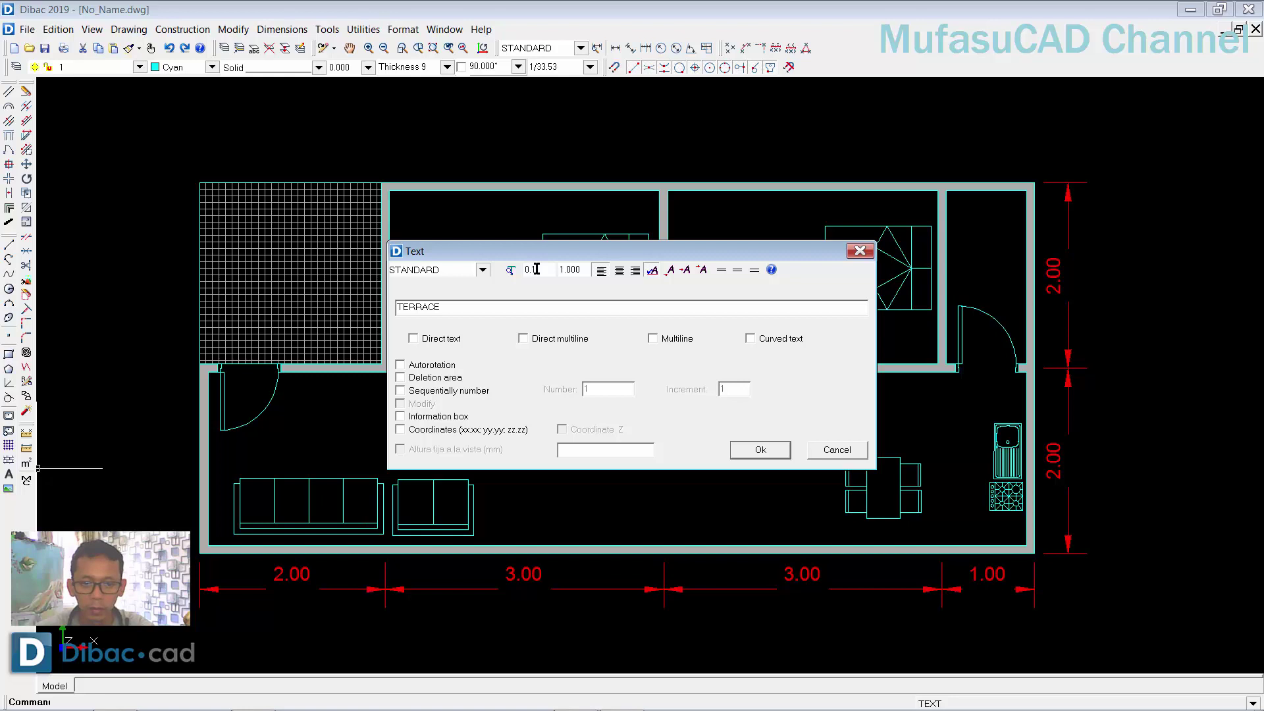
text(50)
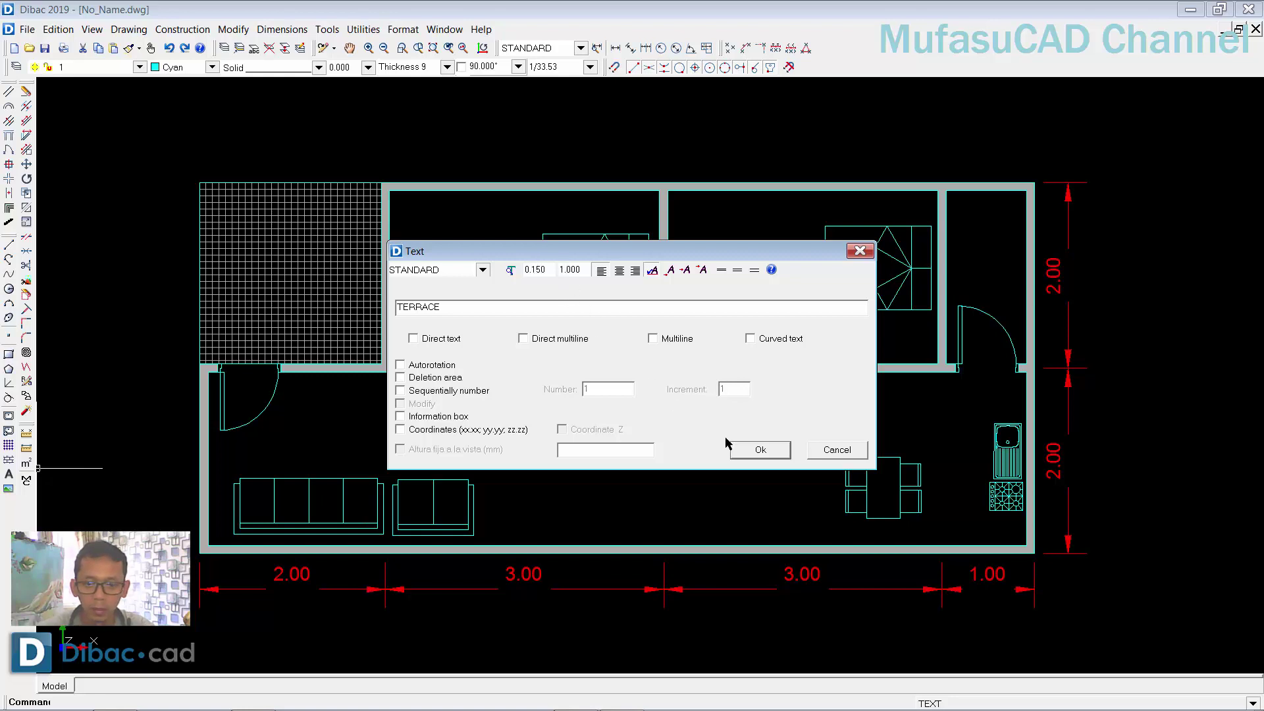
click(753, 447)
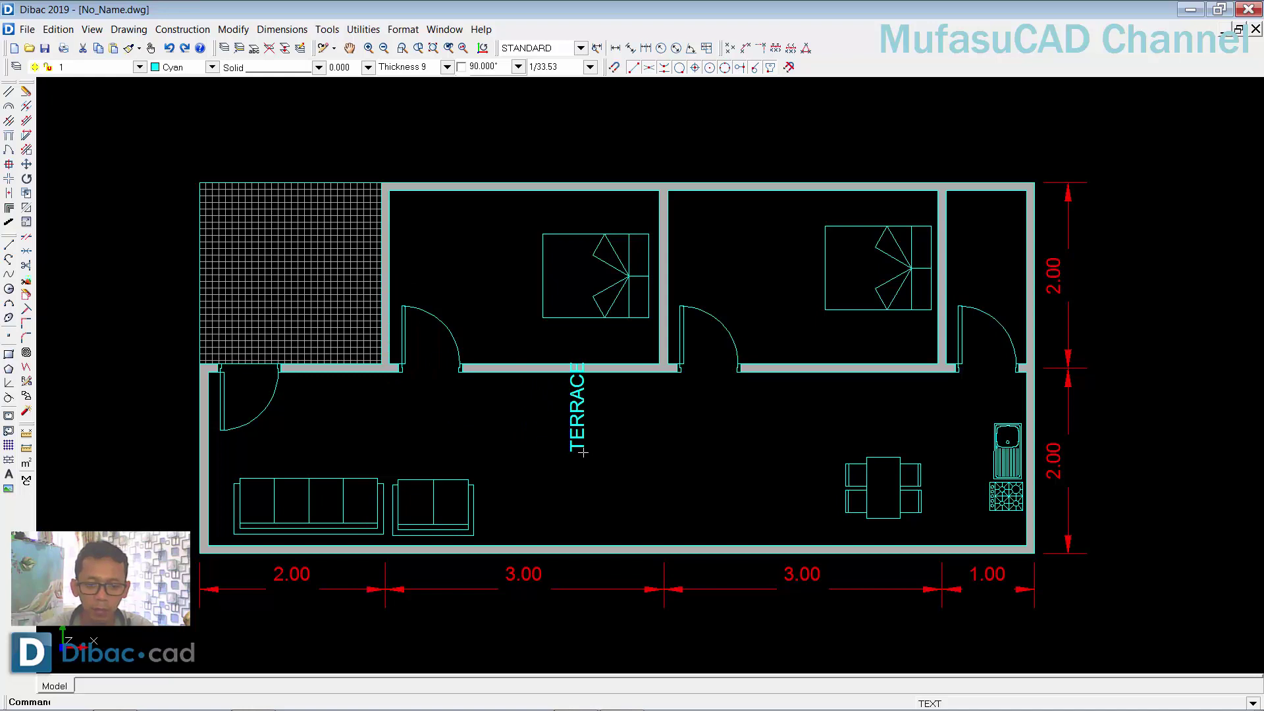
right_click(584, 452)
right_click(583, 452)
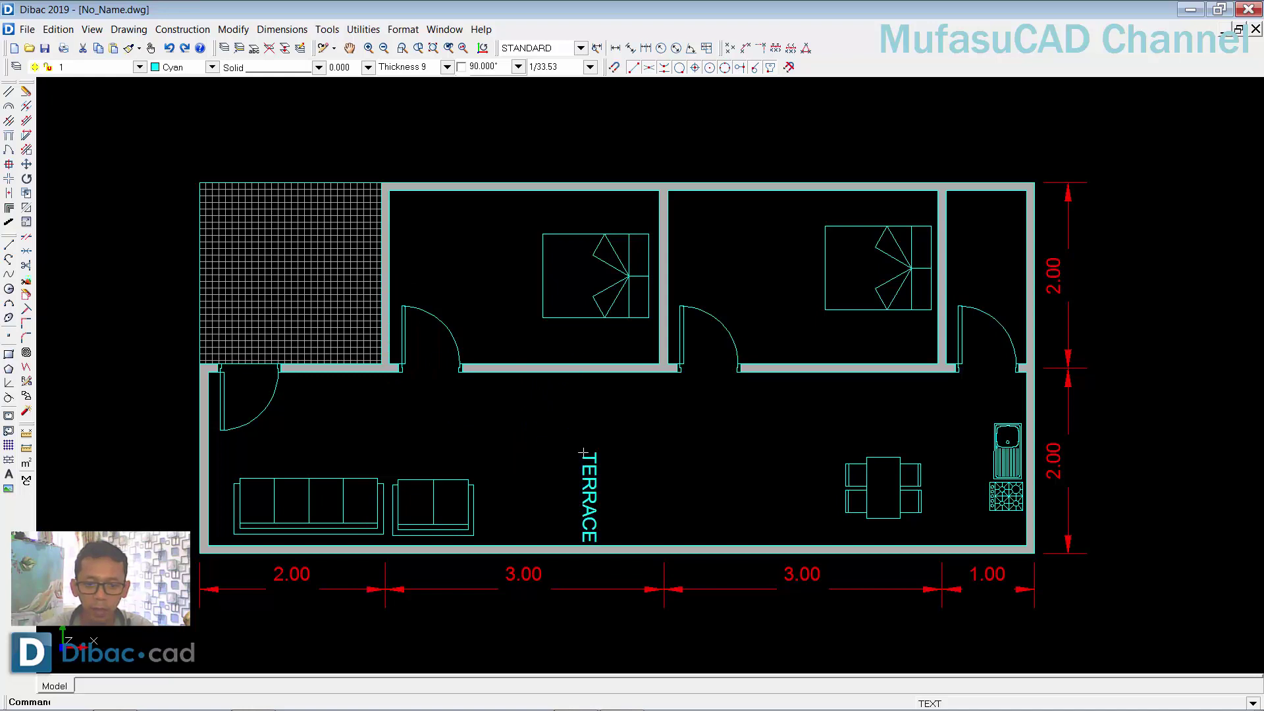
right_click(583, 453)
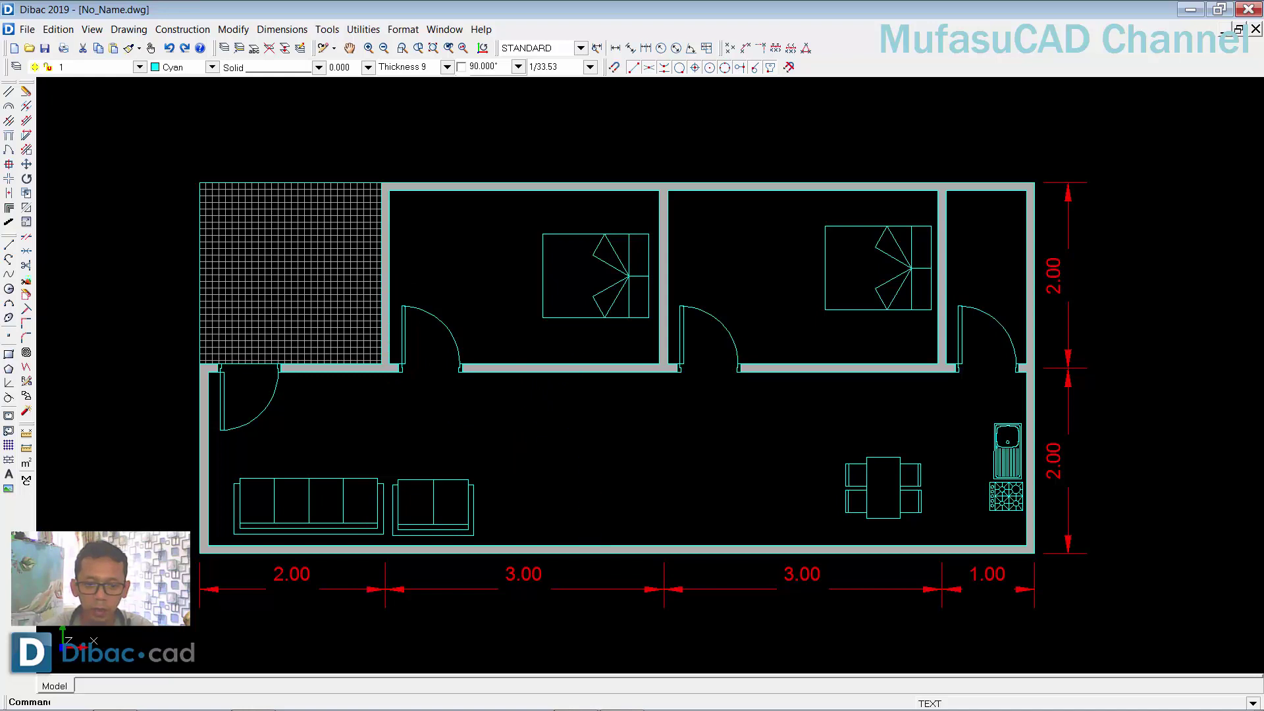
right_click(583, 452)
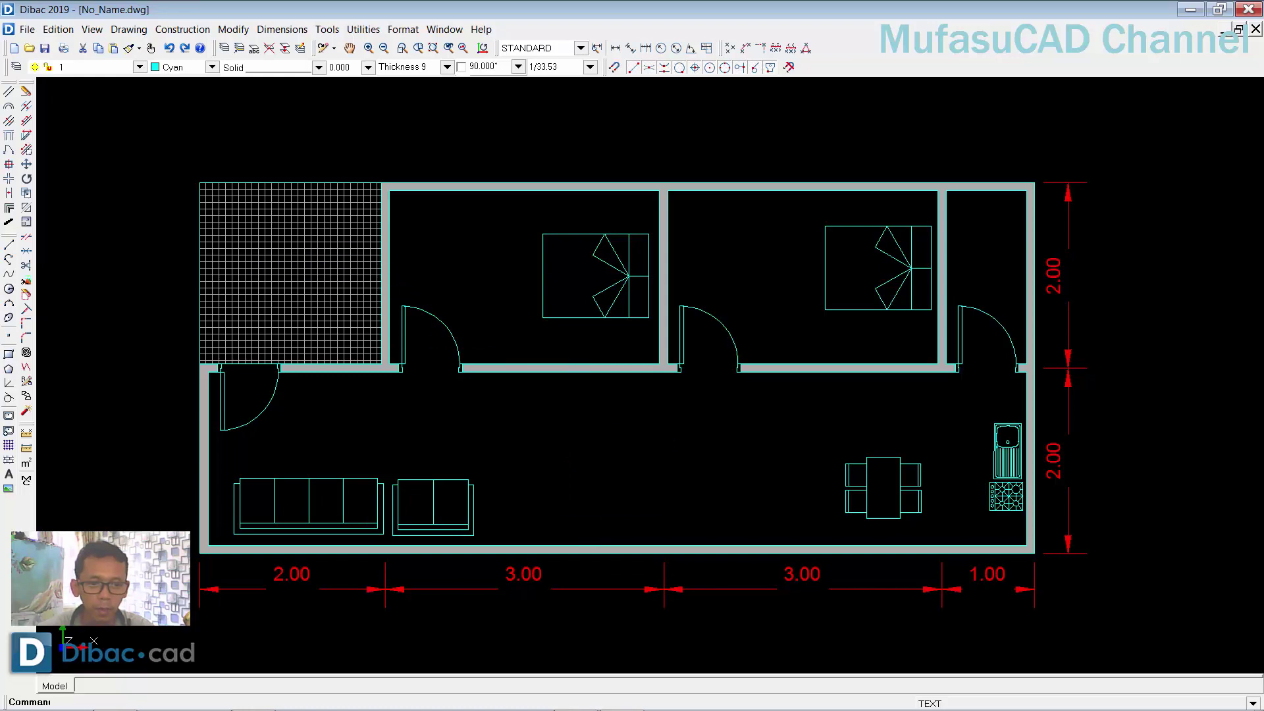
- Place the TERRACE label in the hatched terrace and a LIVING ROOM label in the living area
click(252, 280)
key(Return)
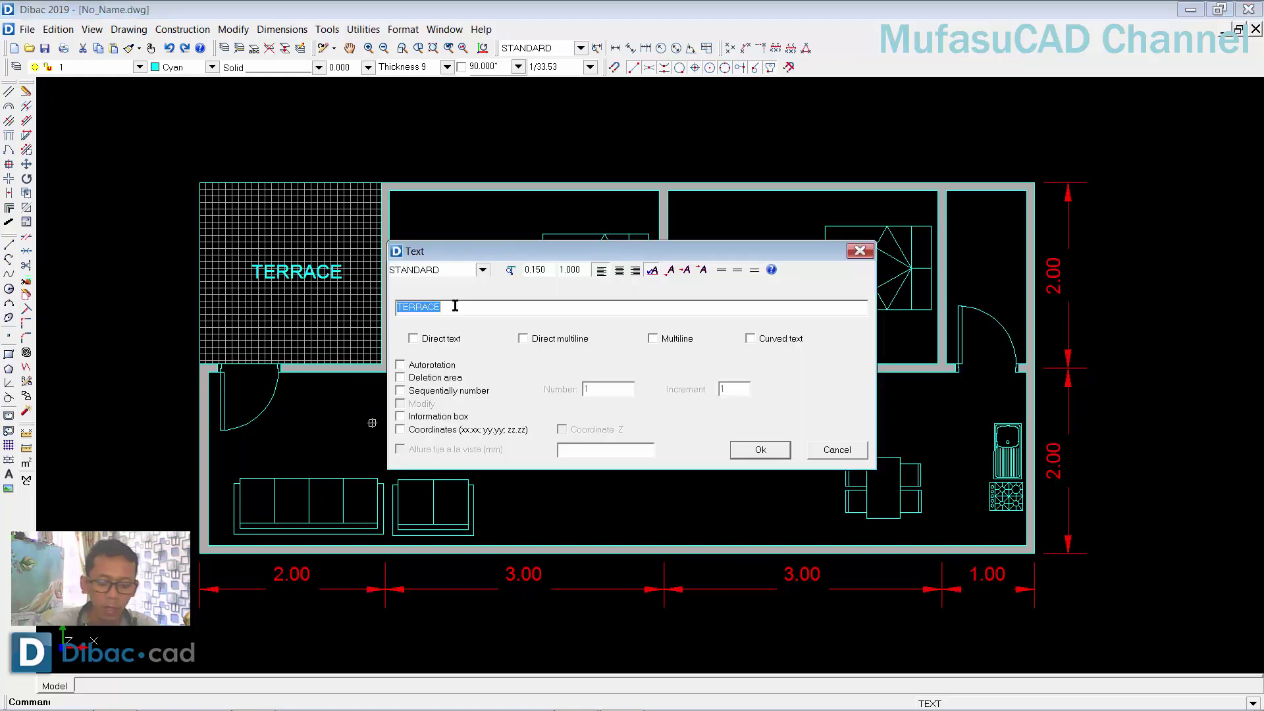
text(LIVING ROOM)
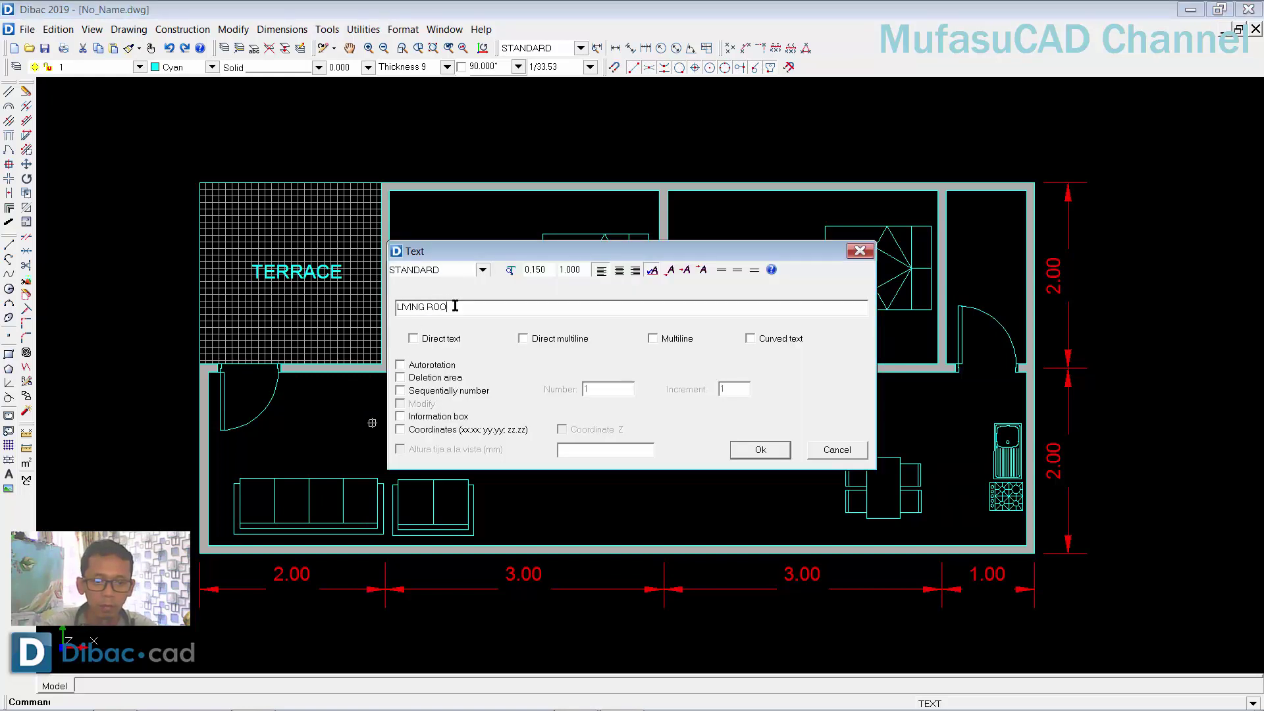
click(760, 451)
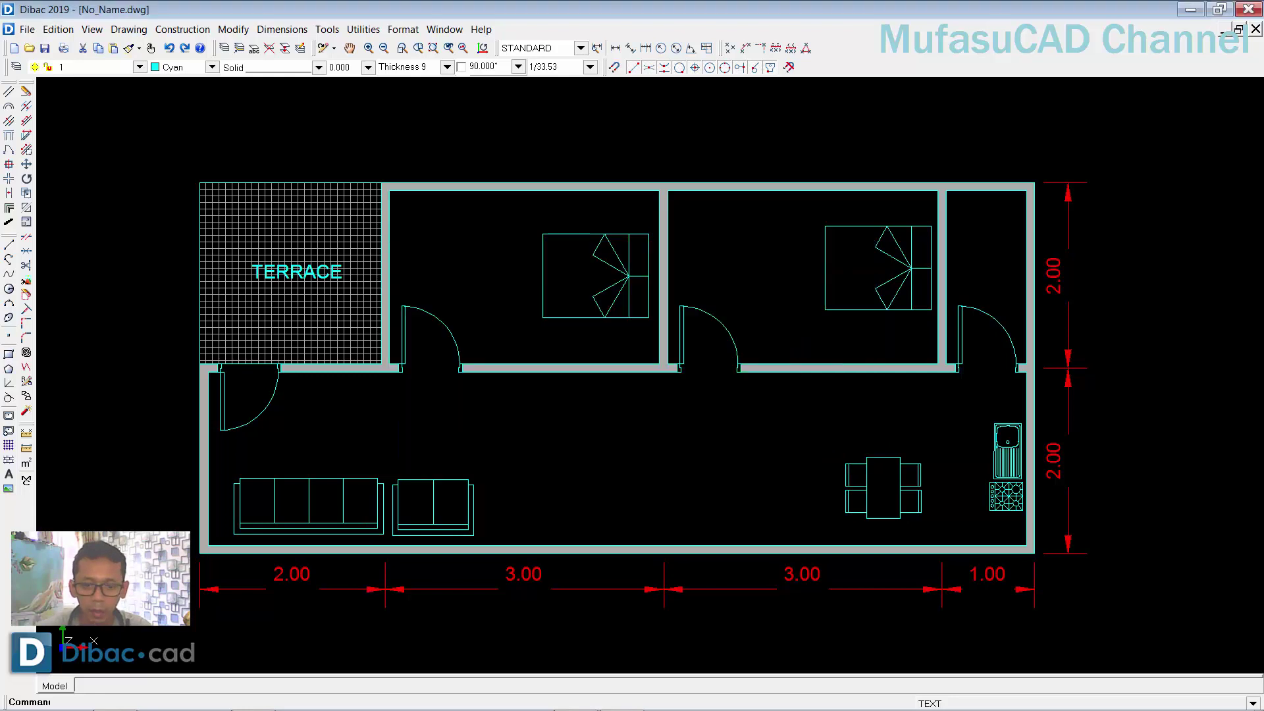
click(330, 452)
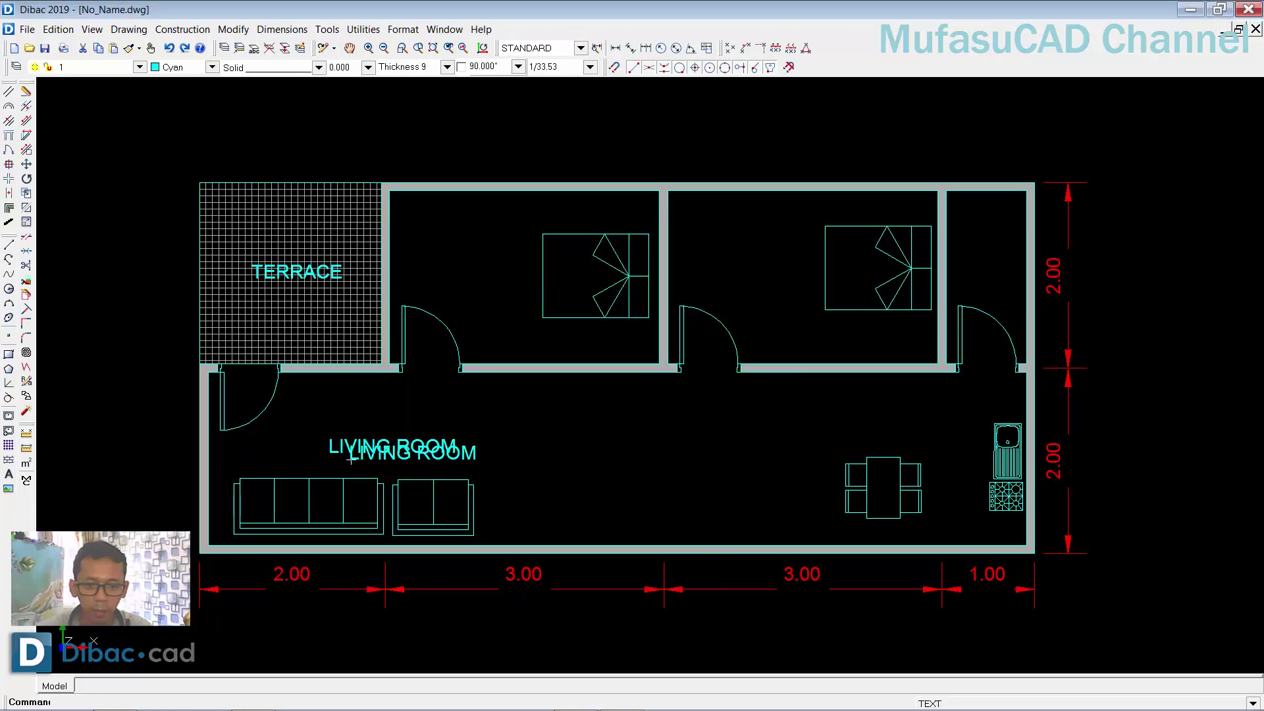
- Add a KITCHEN label beside the dining table
right_click(616, 459)
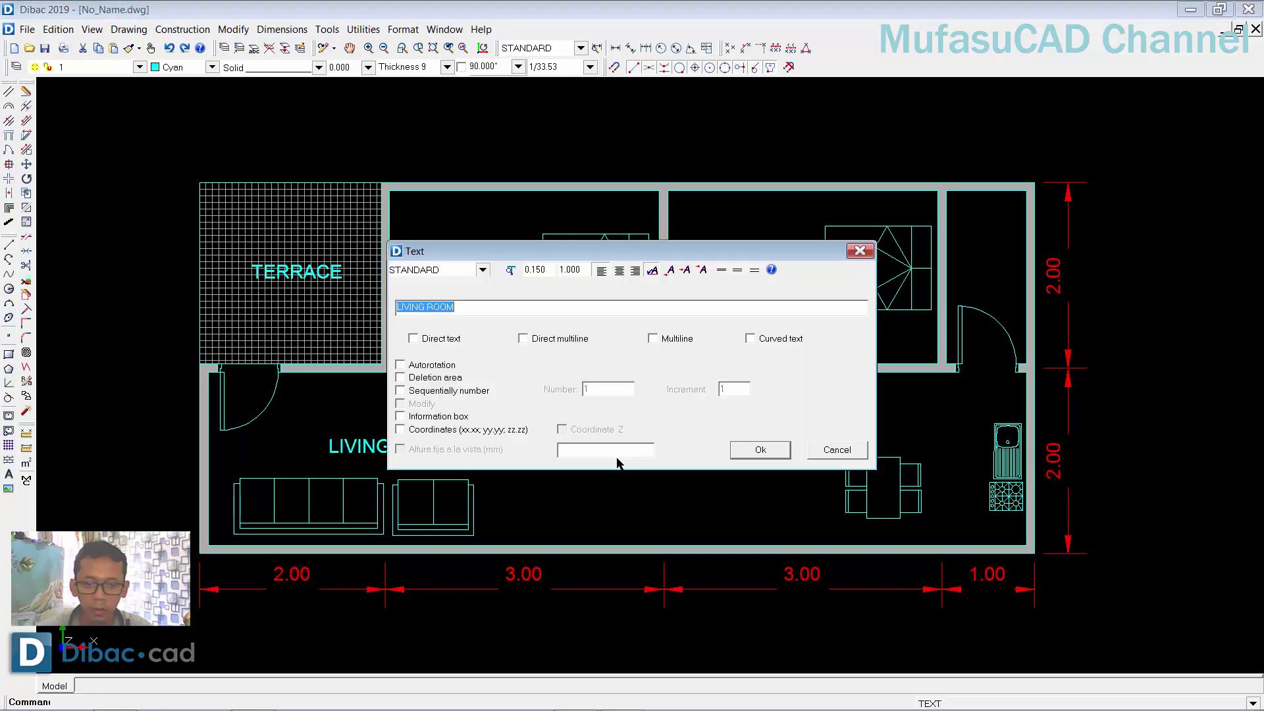
text(KIT)
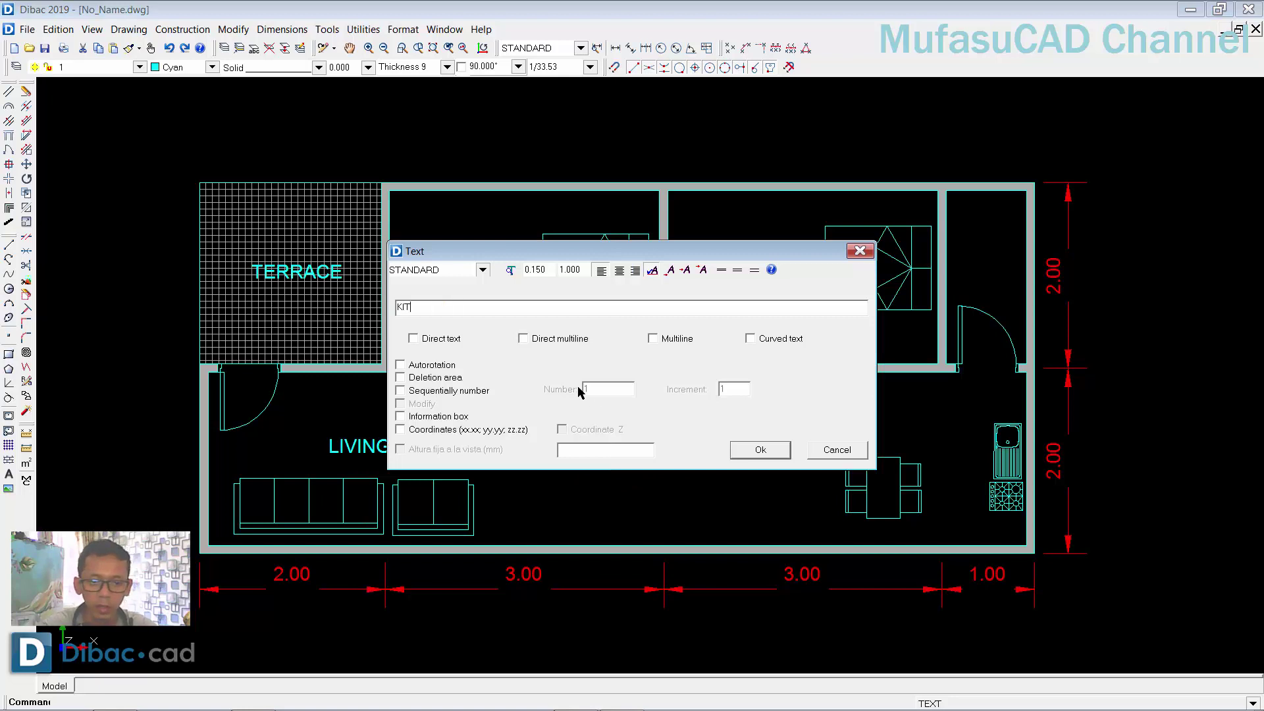
text(CHEN)
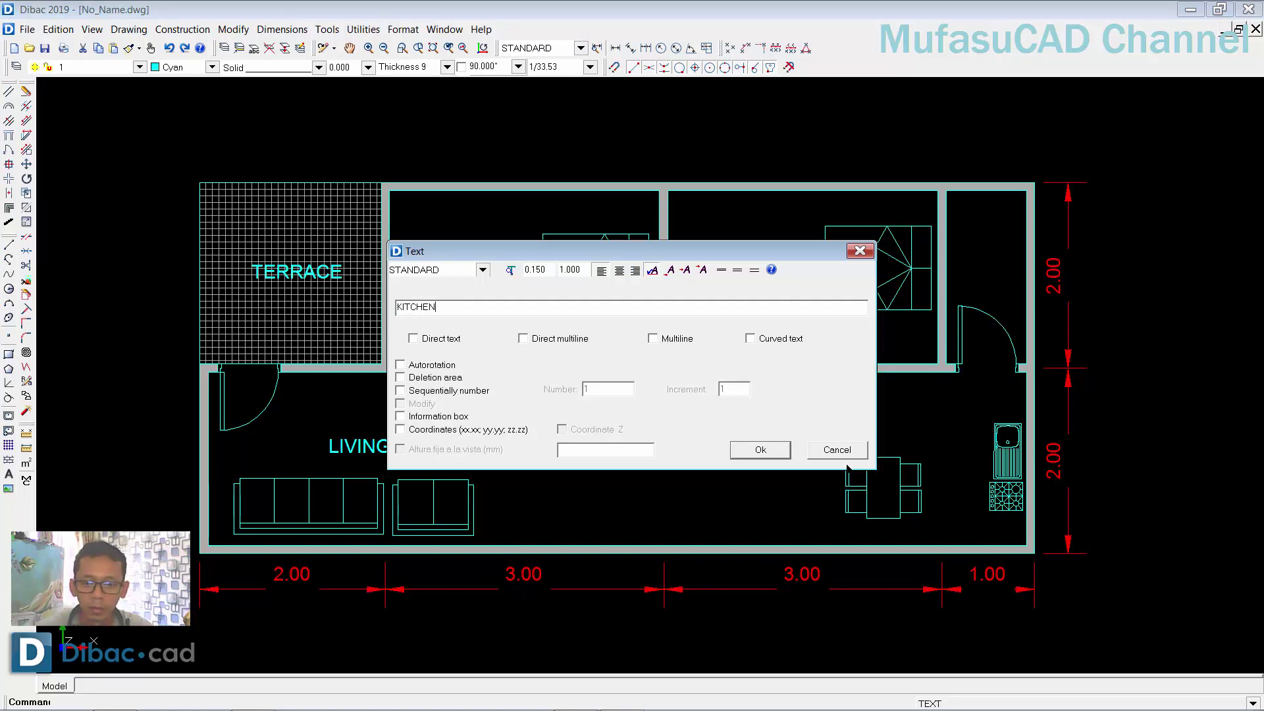
click(765, 457)
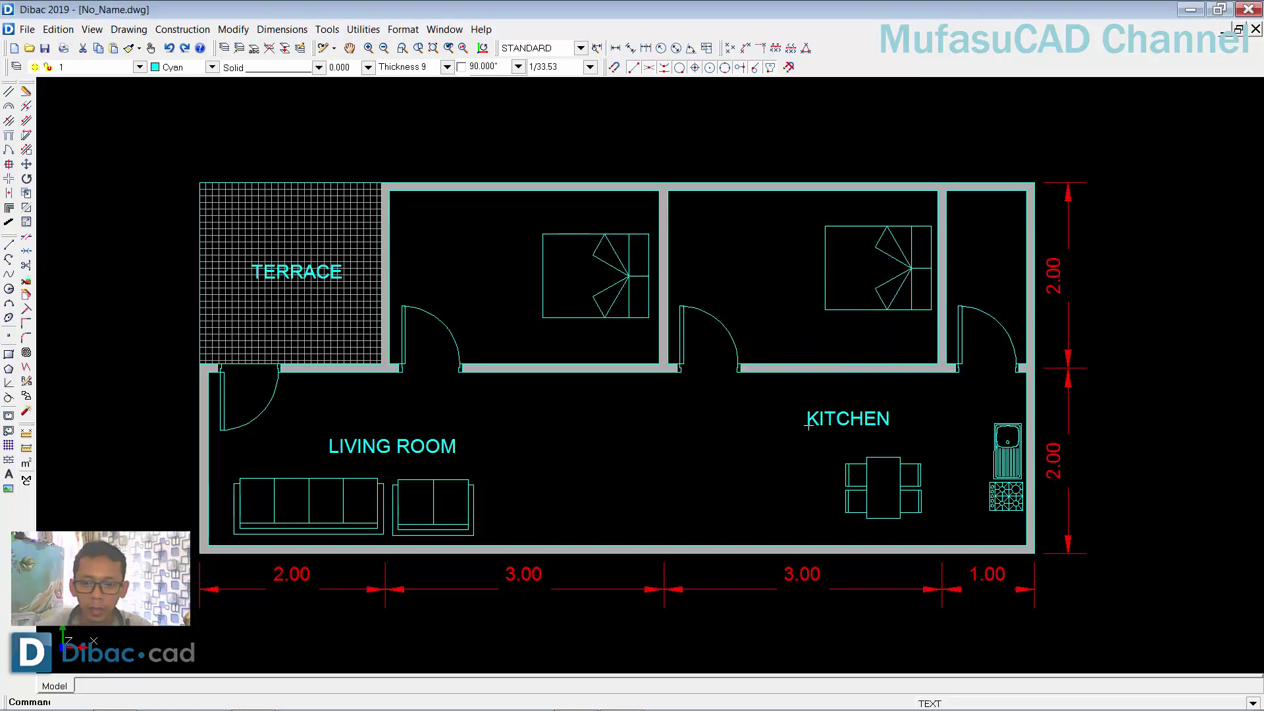
click(873, 434)
- Label the left bedroom ROOM 1
right_click(669, 434)
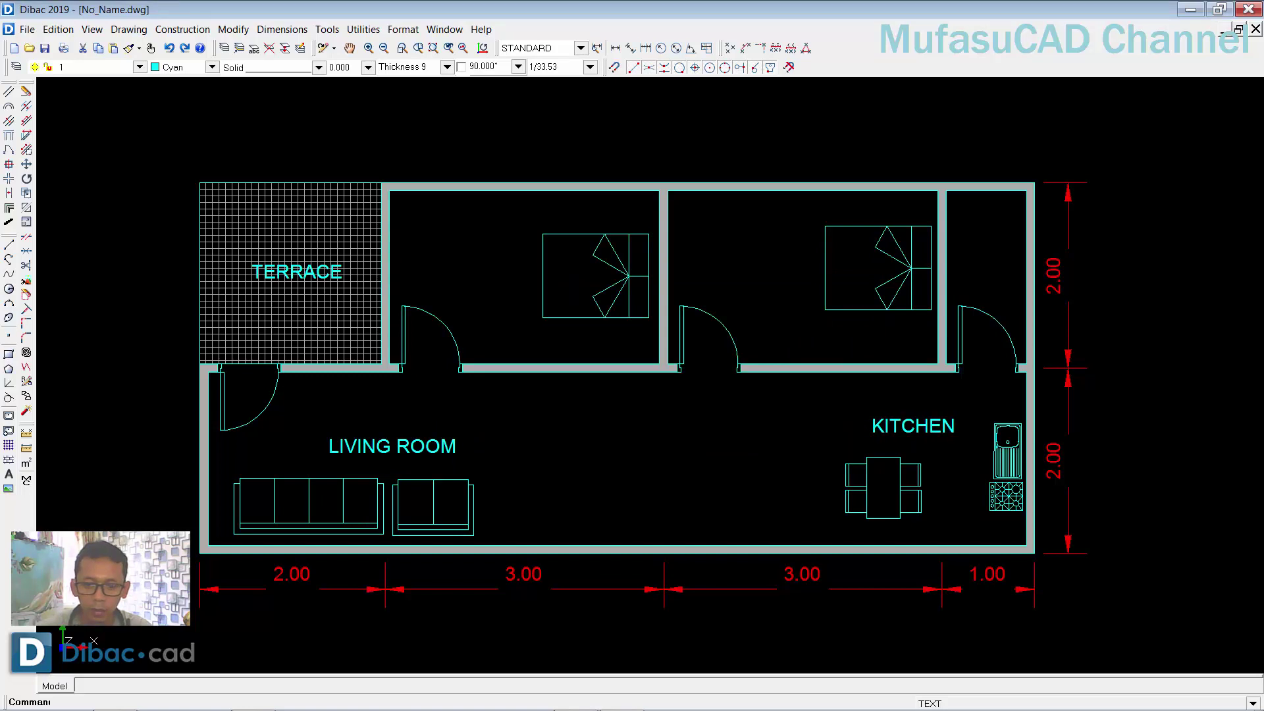
text(roo)
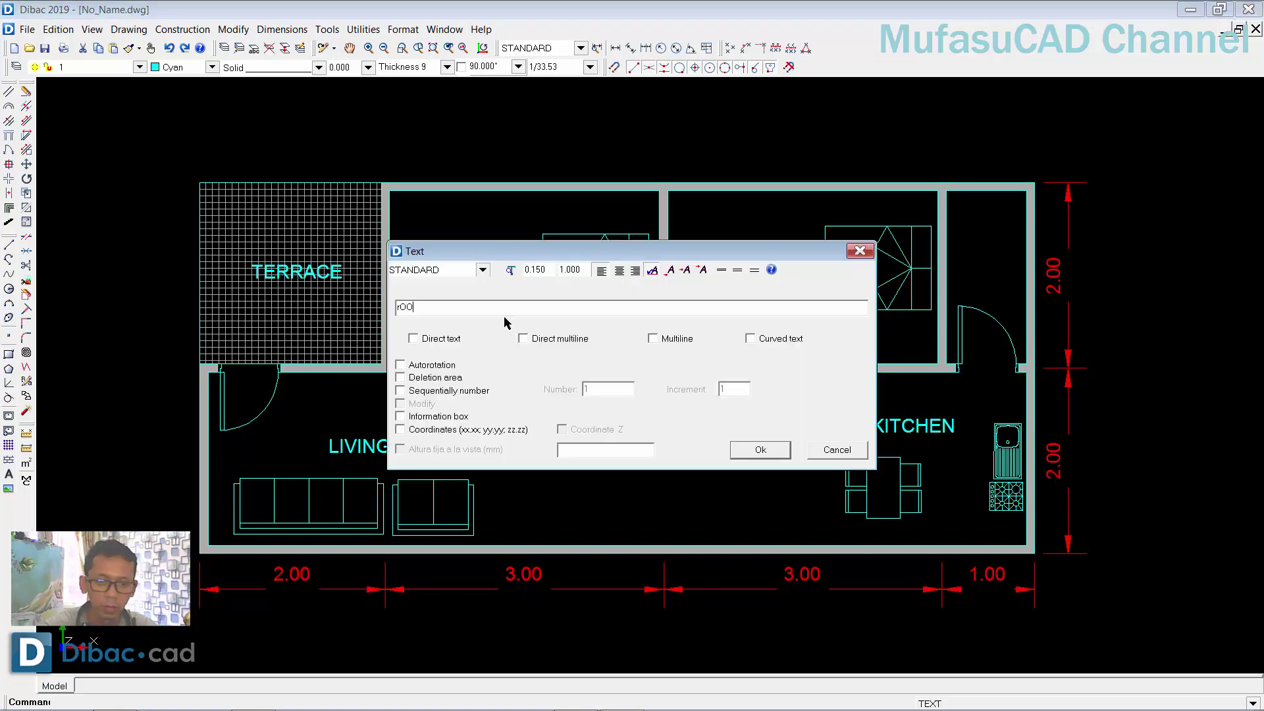
key(BackSpace)
key(BackSpace)
key(BackSpace)
text(R)
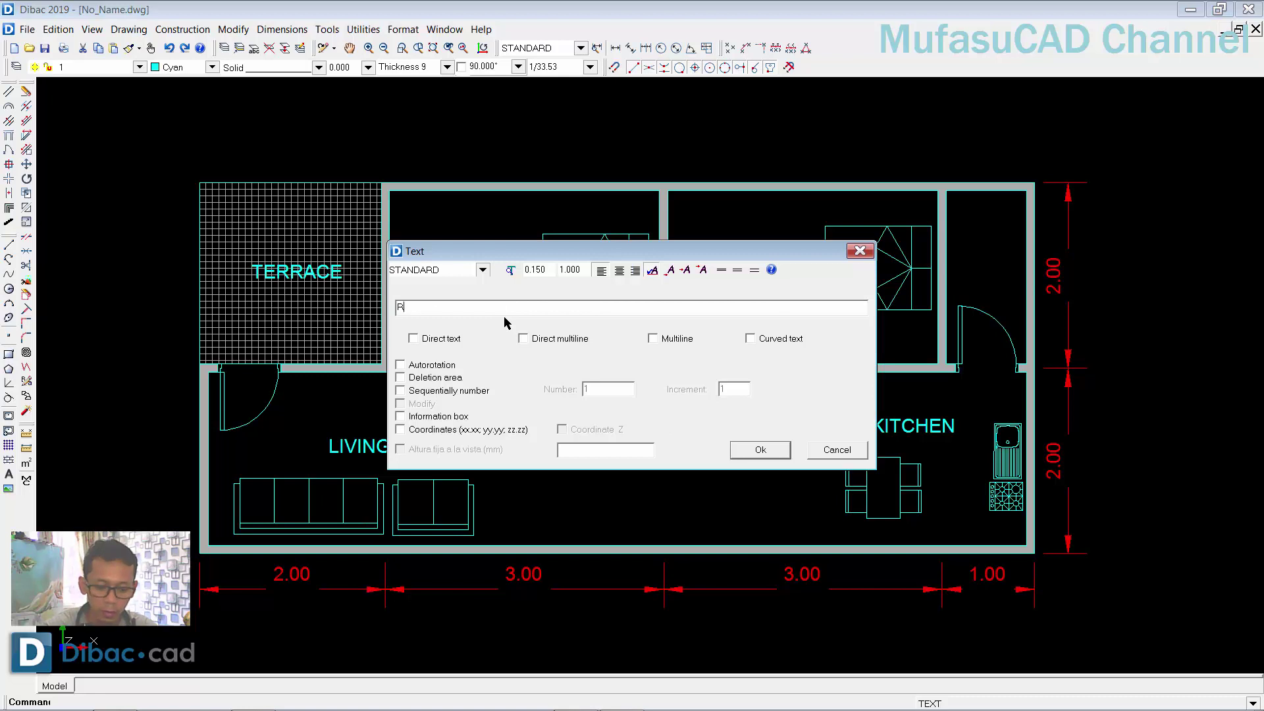
text(OOM1)
key(BackSpace)
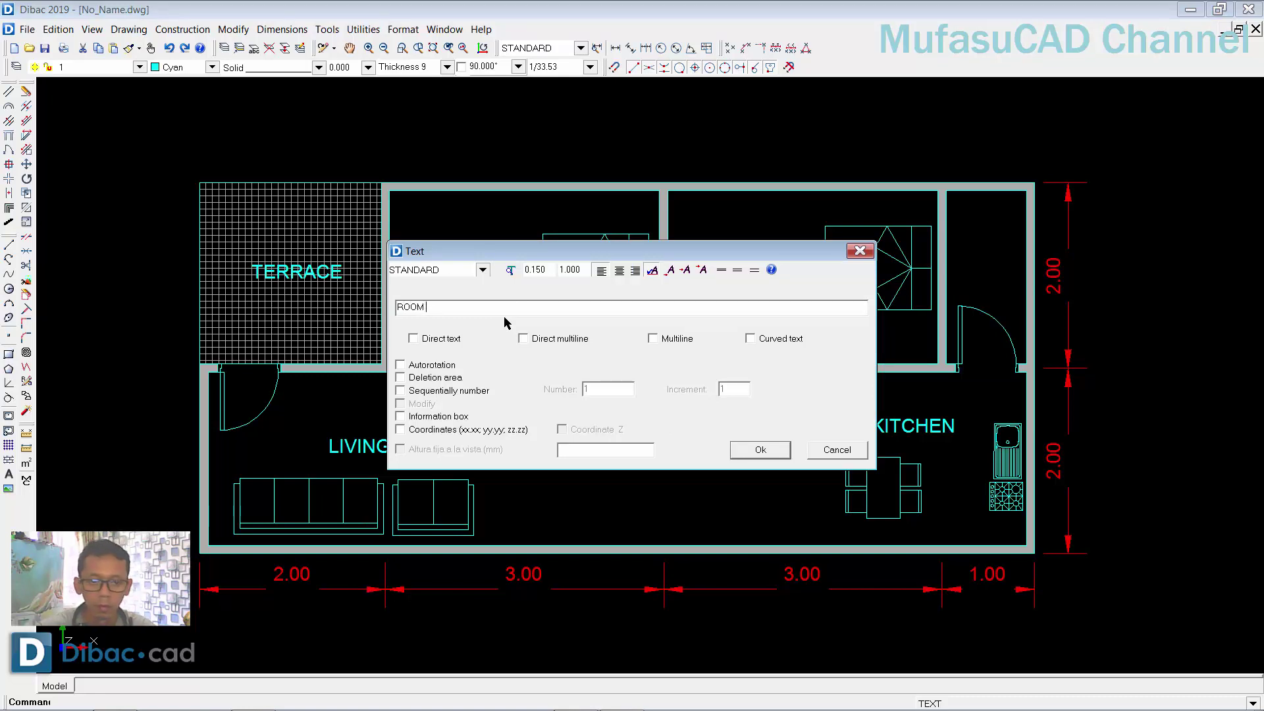
text(1)
click(773, 454)
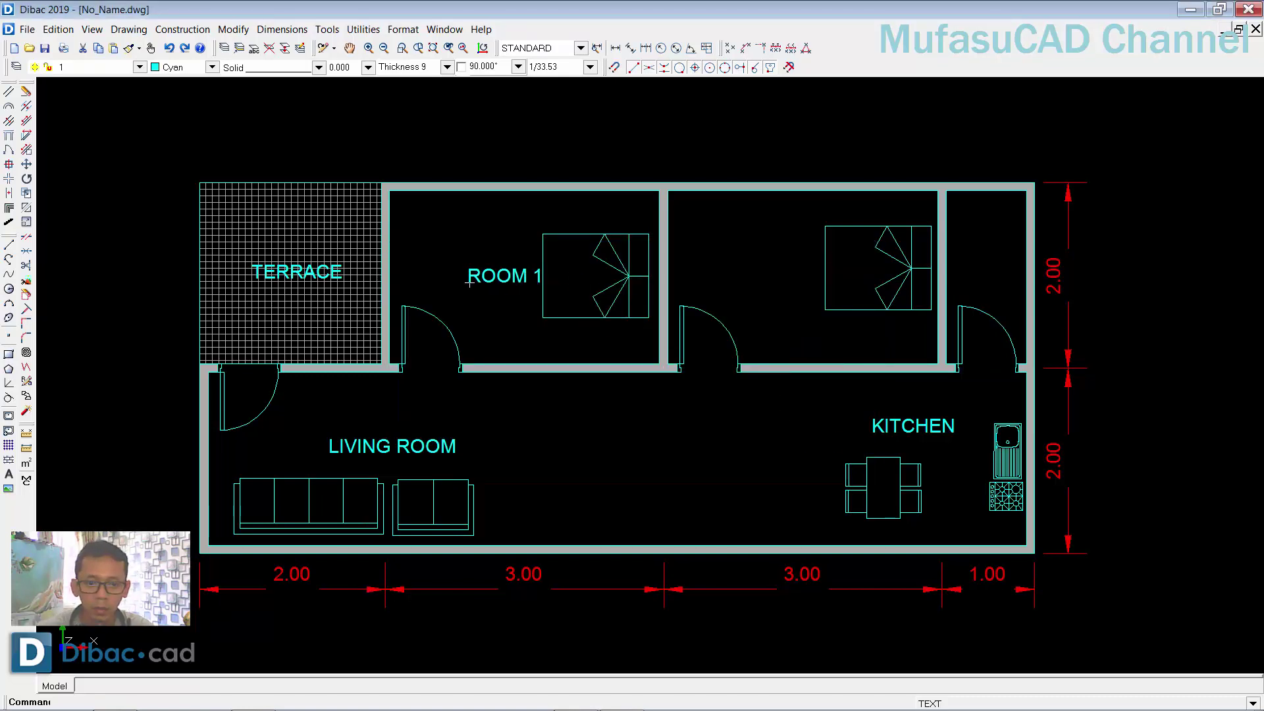
click(445, 279)
- Label the right bedroom ROOM 2
click(557, 424)
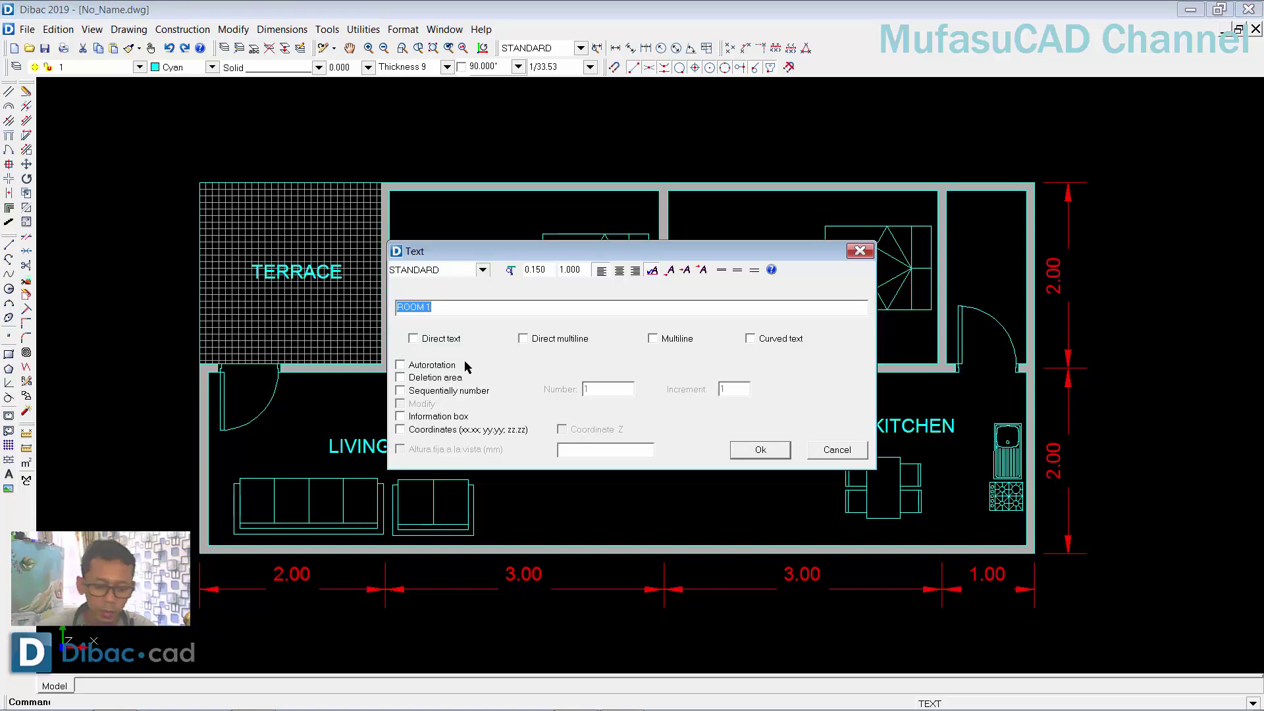
text(ROOM )
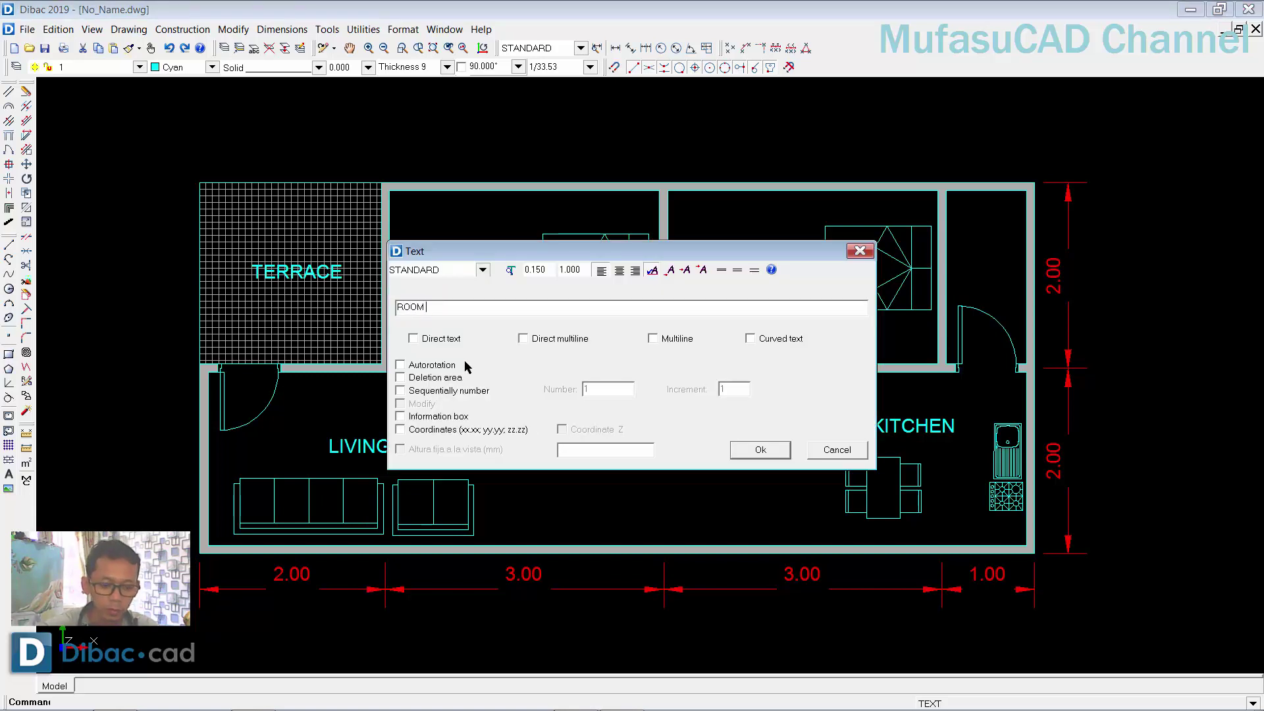
text(2)
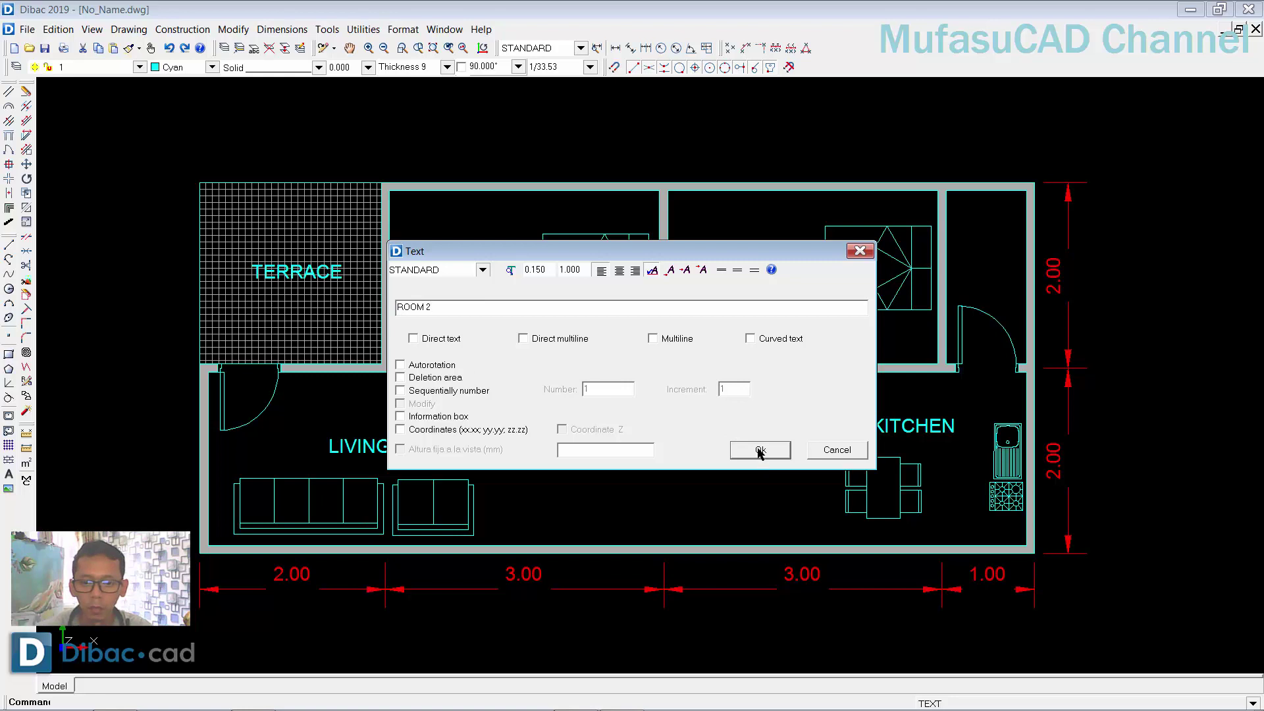
click(760, 450)
click(726, 275)
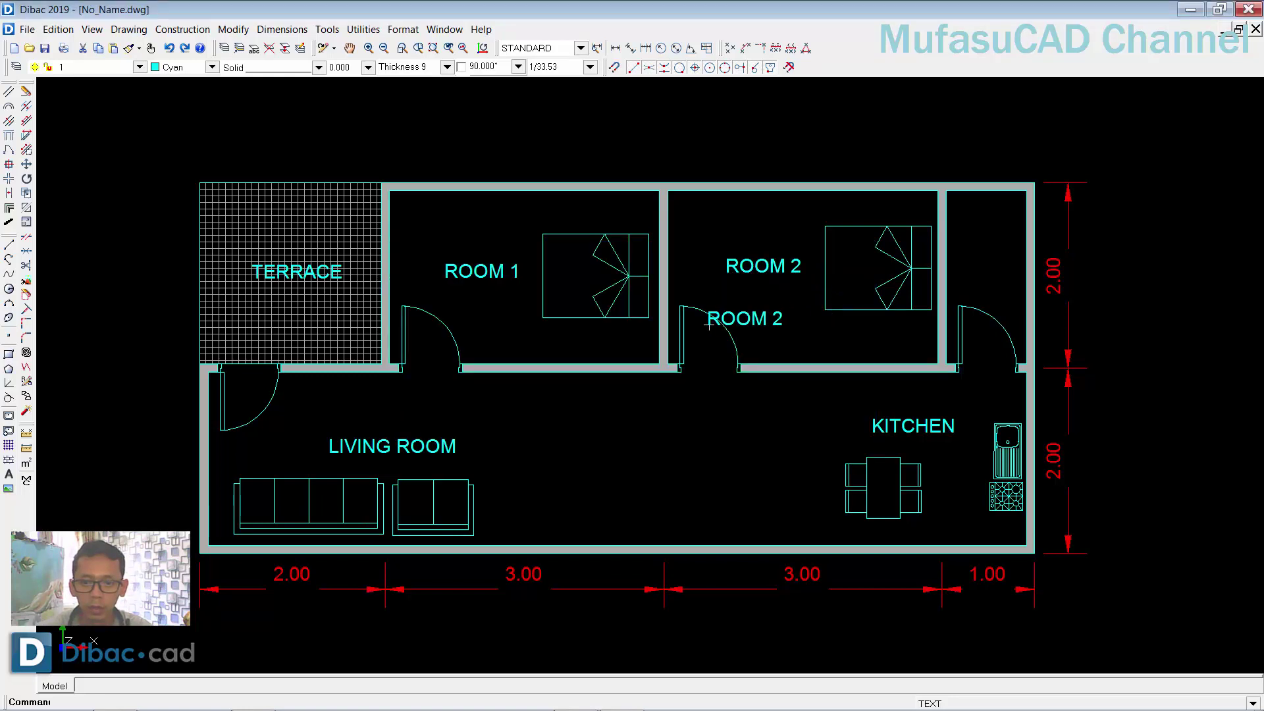
- Label the small bathroom WC and close the Text dialog
right_click(670, 422)
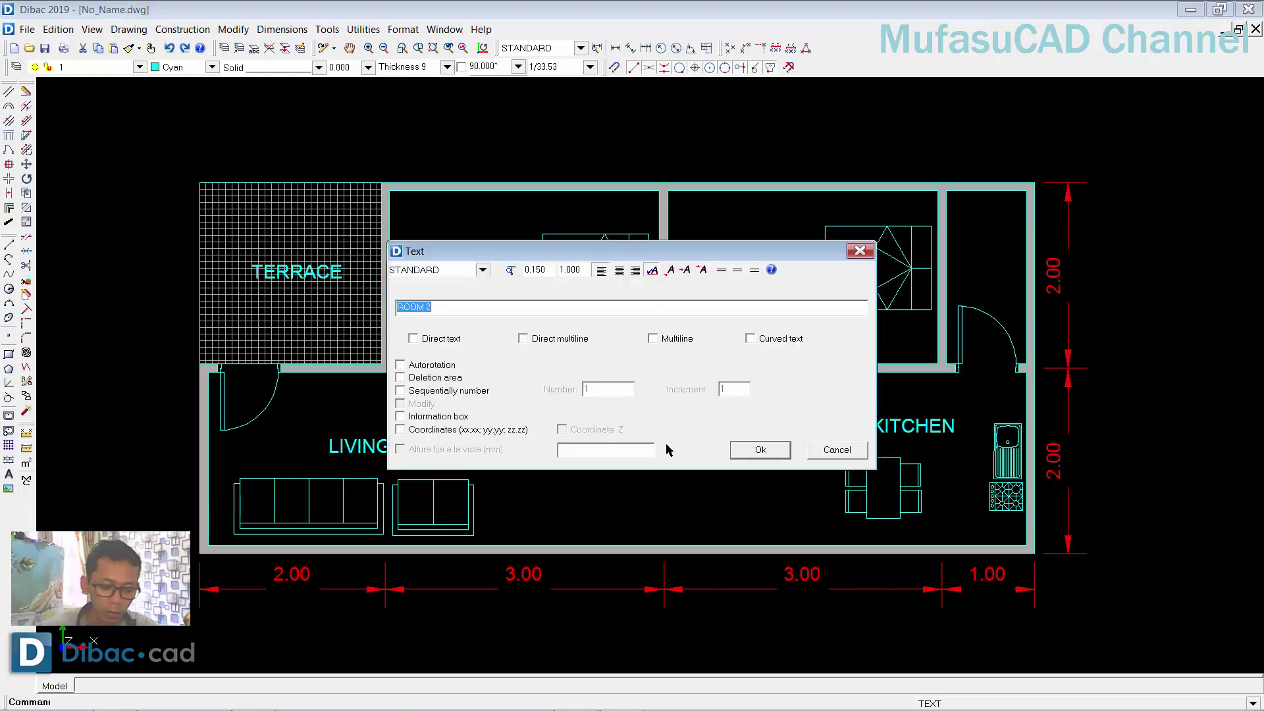
text(WC)
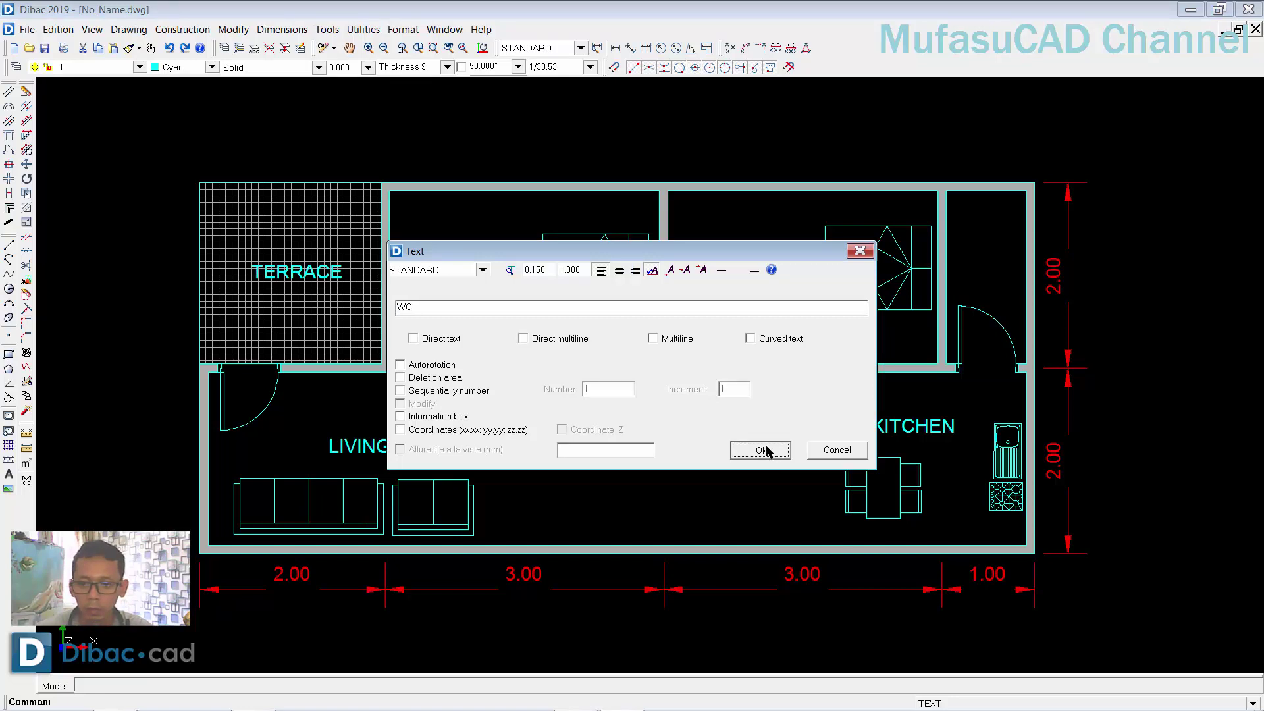
click(764, 450)
click(969, 275)
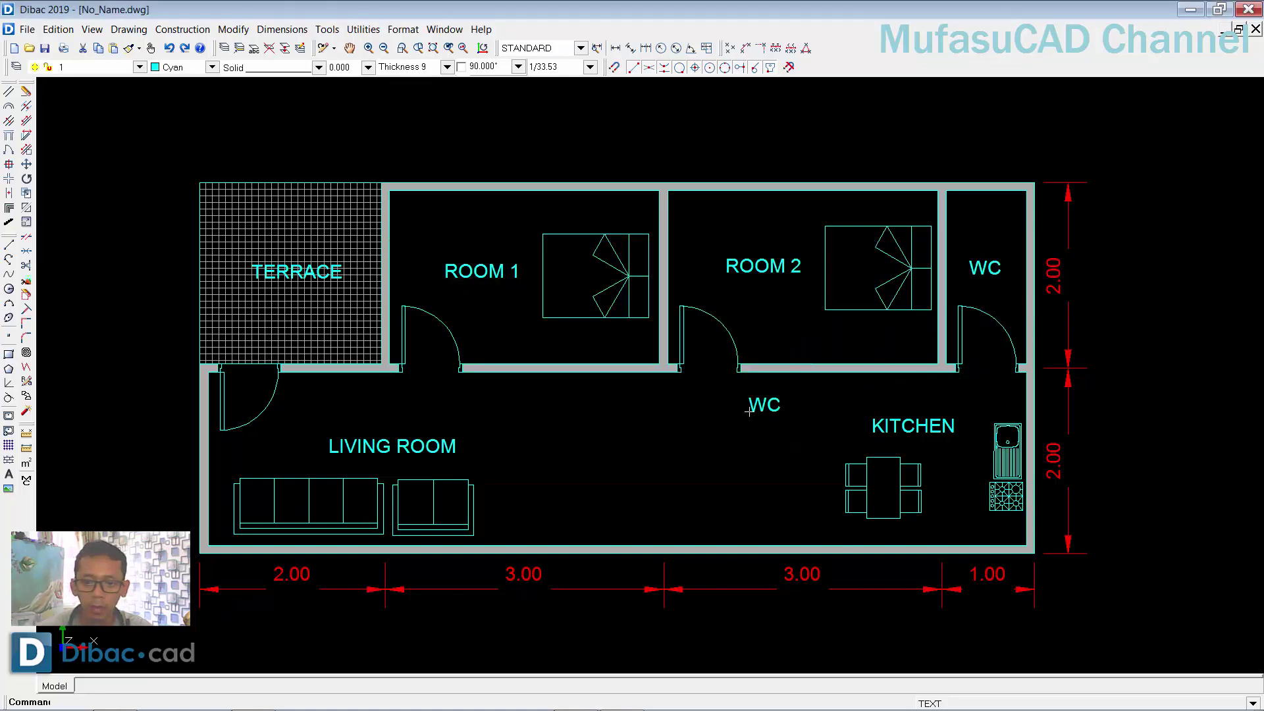
right_click(698, 415)
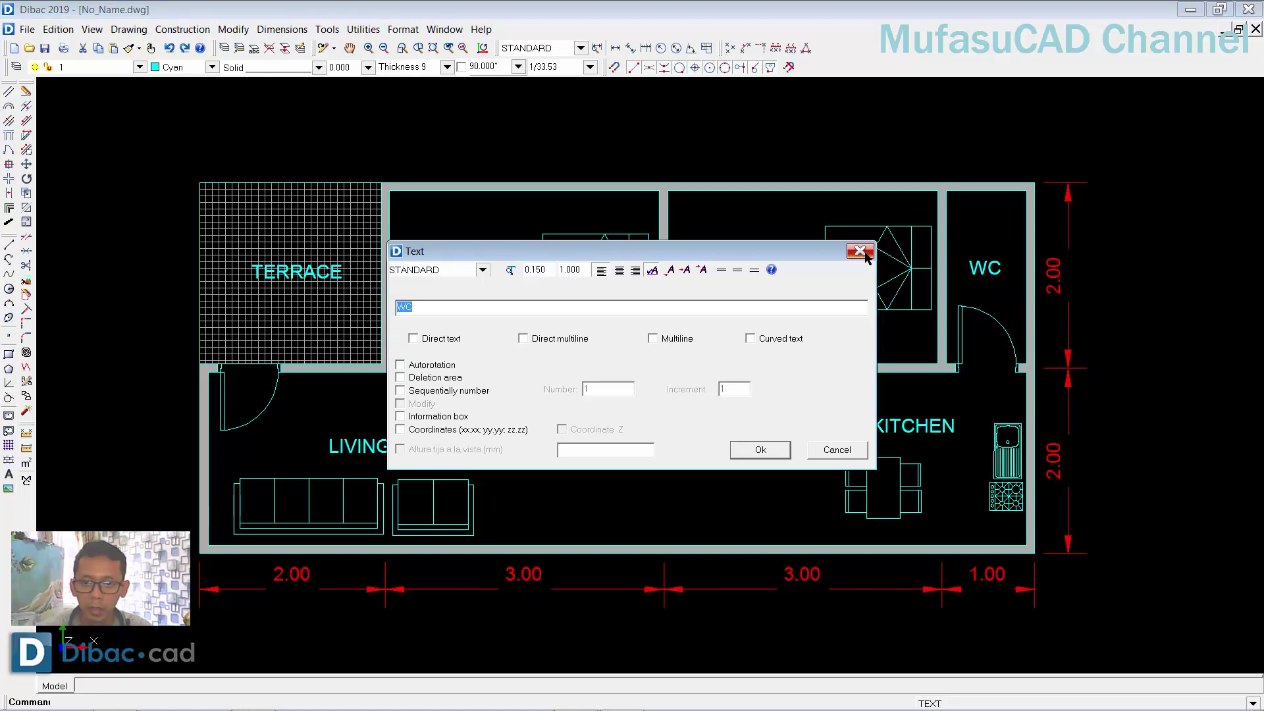
click(860, 251)
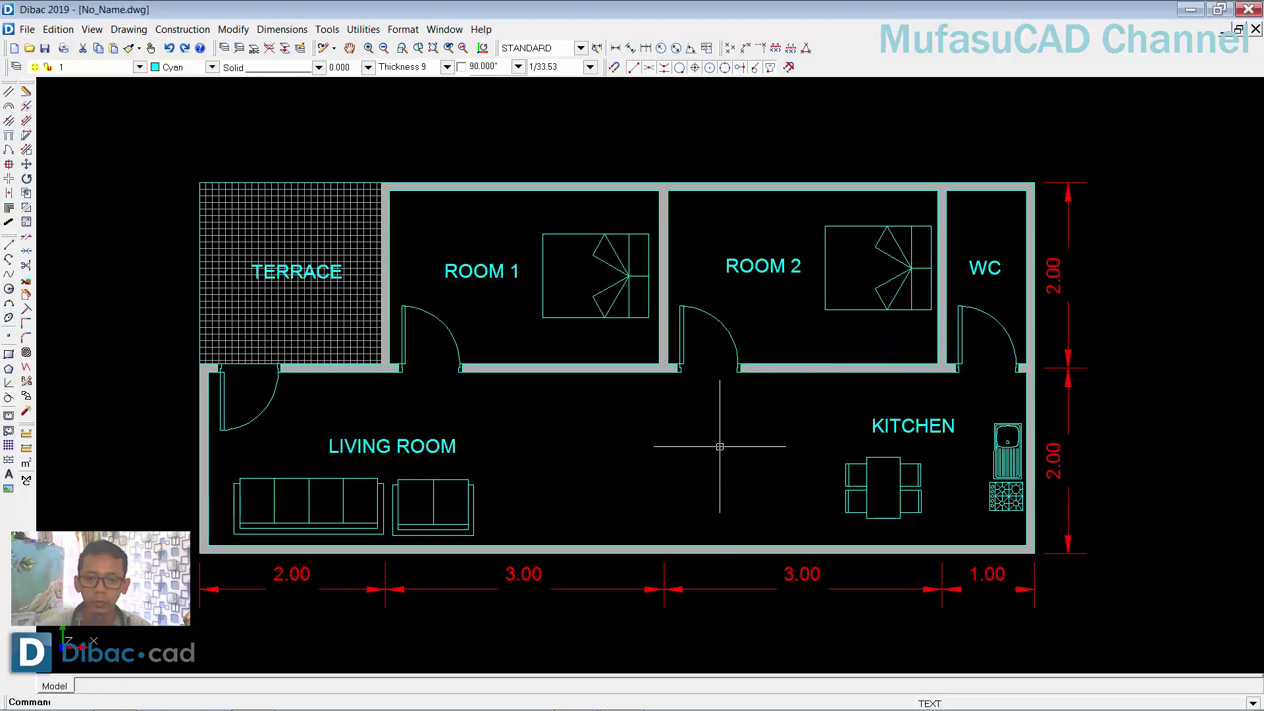
mouse_move(711, 424)
middle_down()
mouse_move(719, 407)
mouse_move(729, 424)
middle_up()
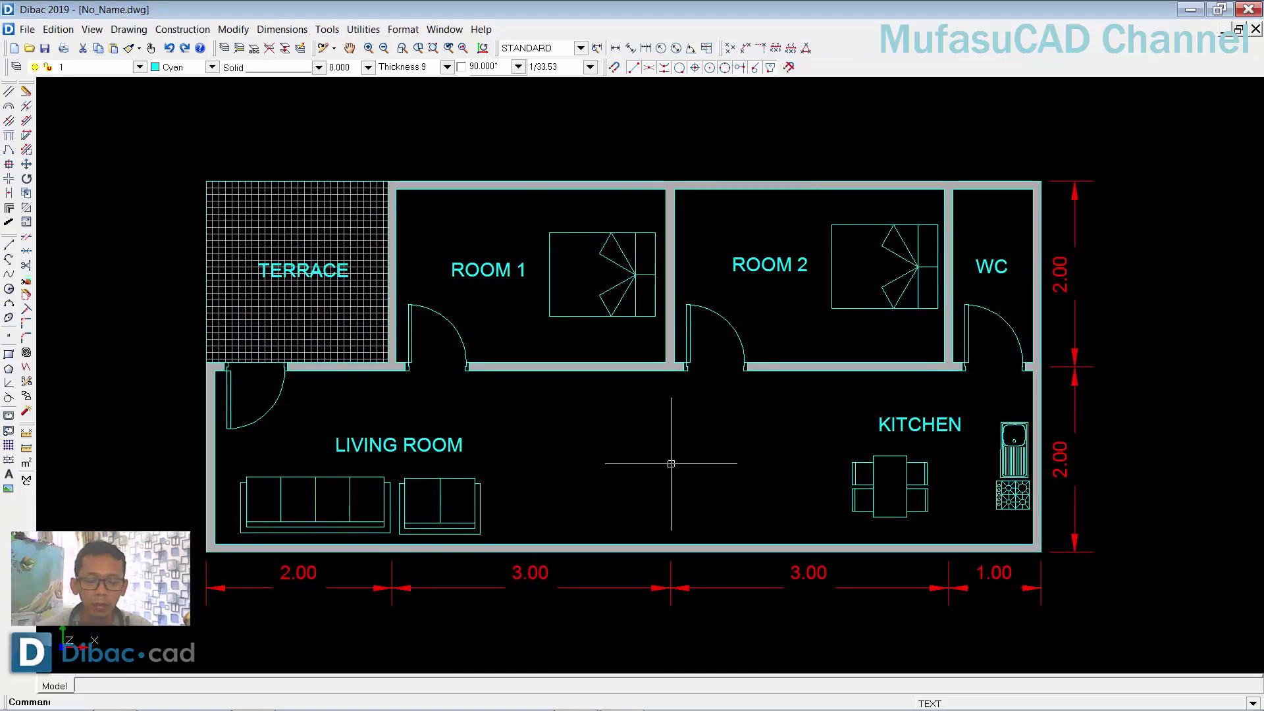